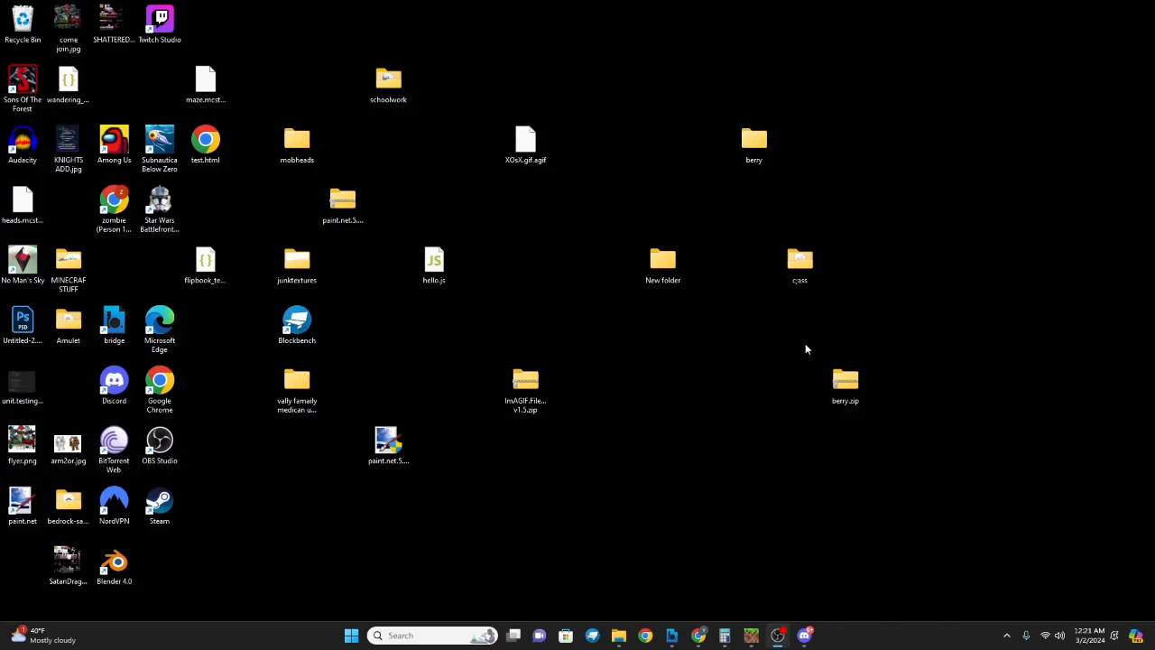
- Switch to Discord, view the save options for the duck GIF in the addon-programs channel, and minimize the window
{"action": "left_click", "coordinate": [806, 634]}
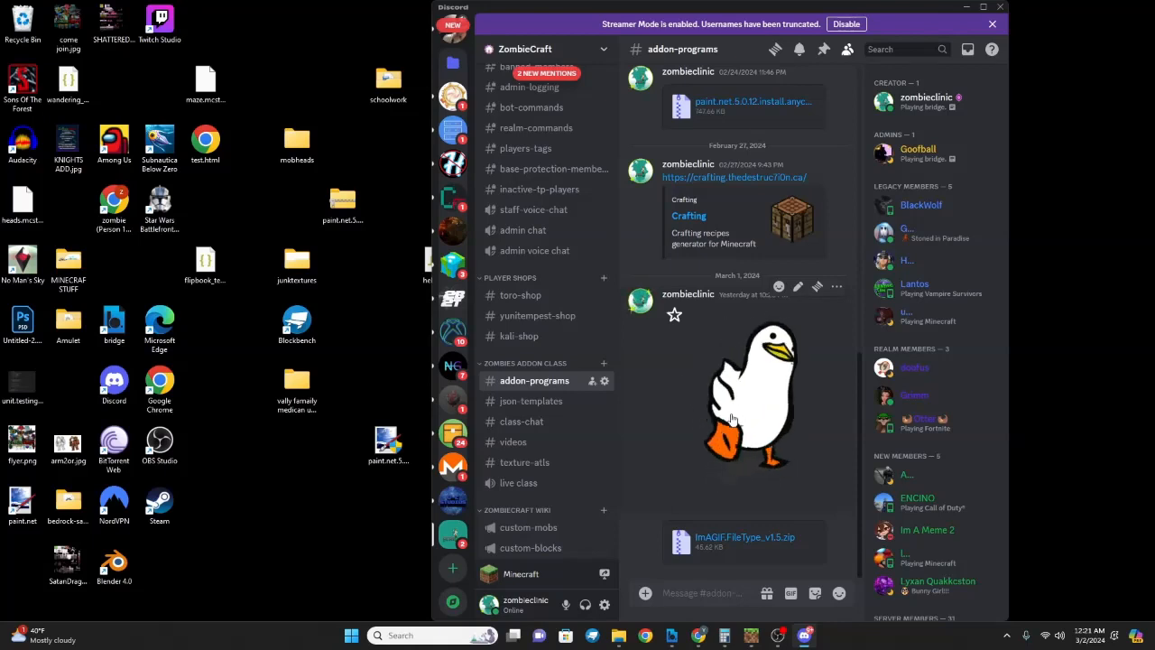
{"action": "right_click", "coordinate": [732, 419]}
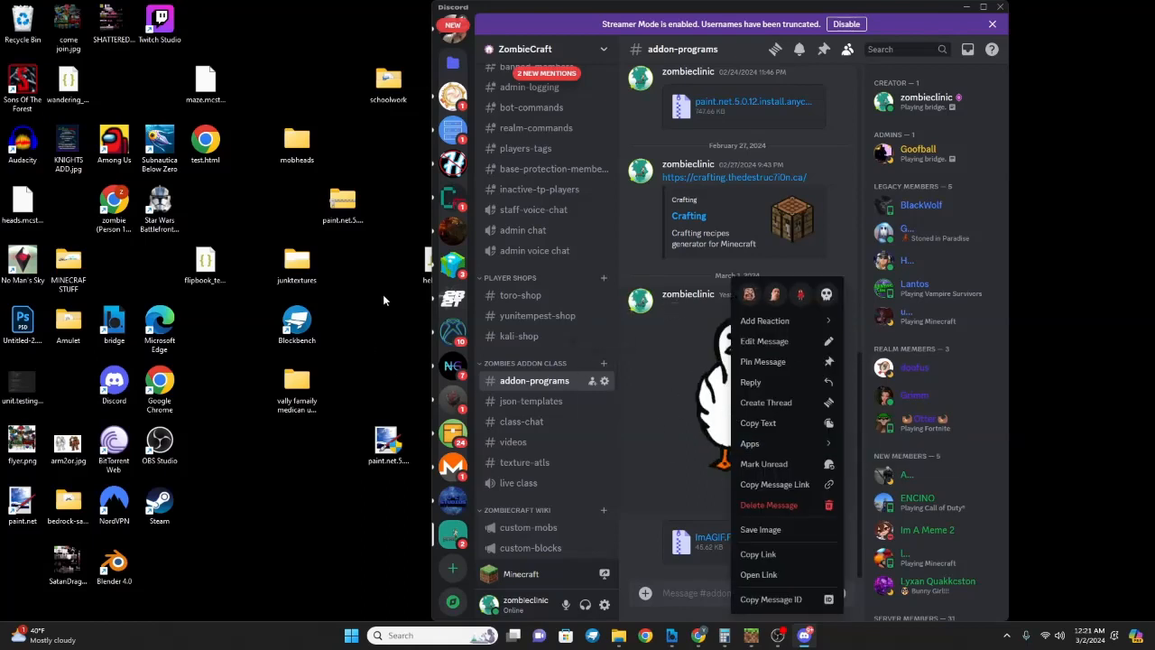
{"action": "right_click", "coordinate": [716, 421]}
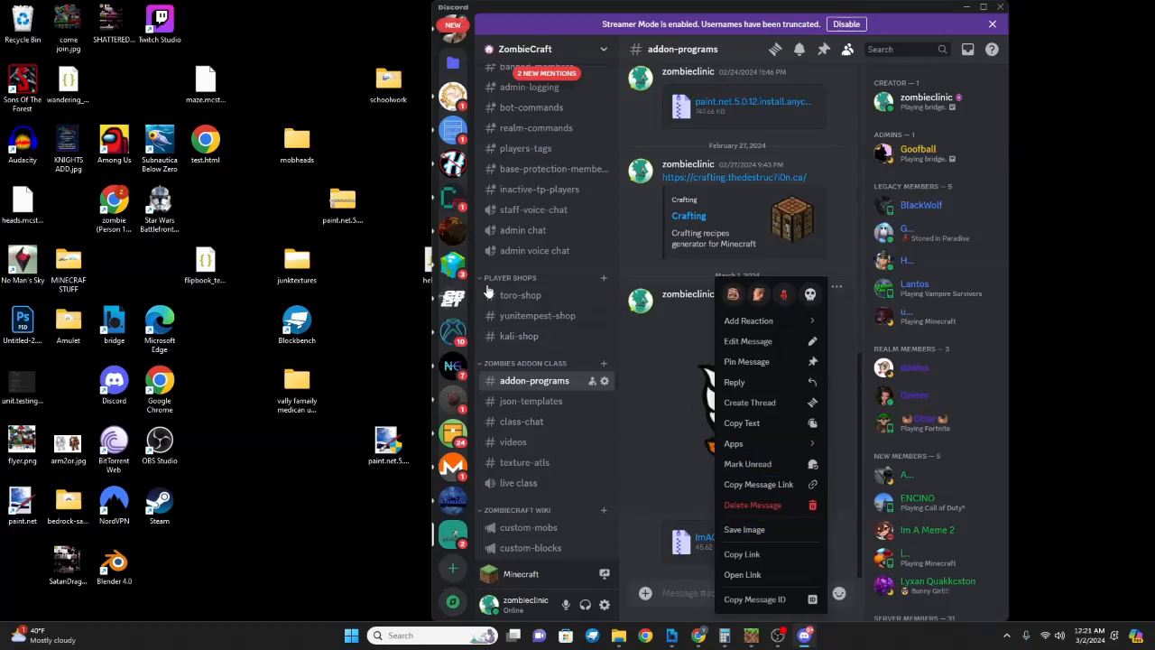
{"action": "left_click", "coordinate": [965, 6]}
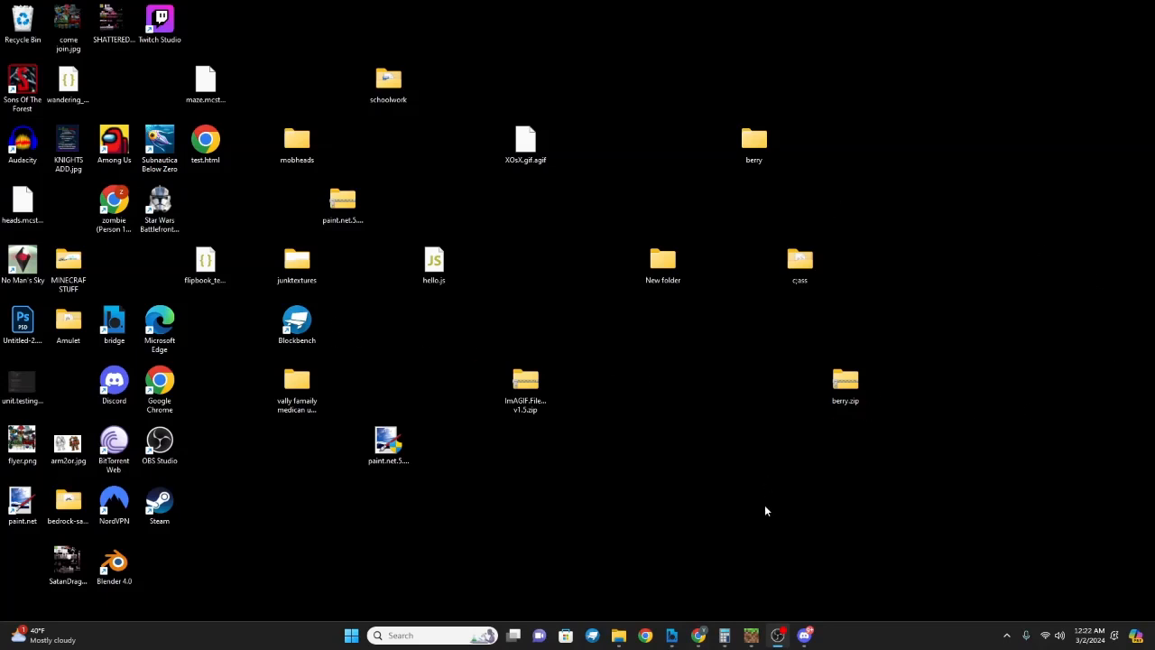
- Open the ImAGIF.FileType v1.5.zip archive from the desktop and view its ImAGIF.FileType folder
{"action": "double_click", "coordinate": [525, 384]}
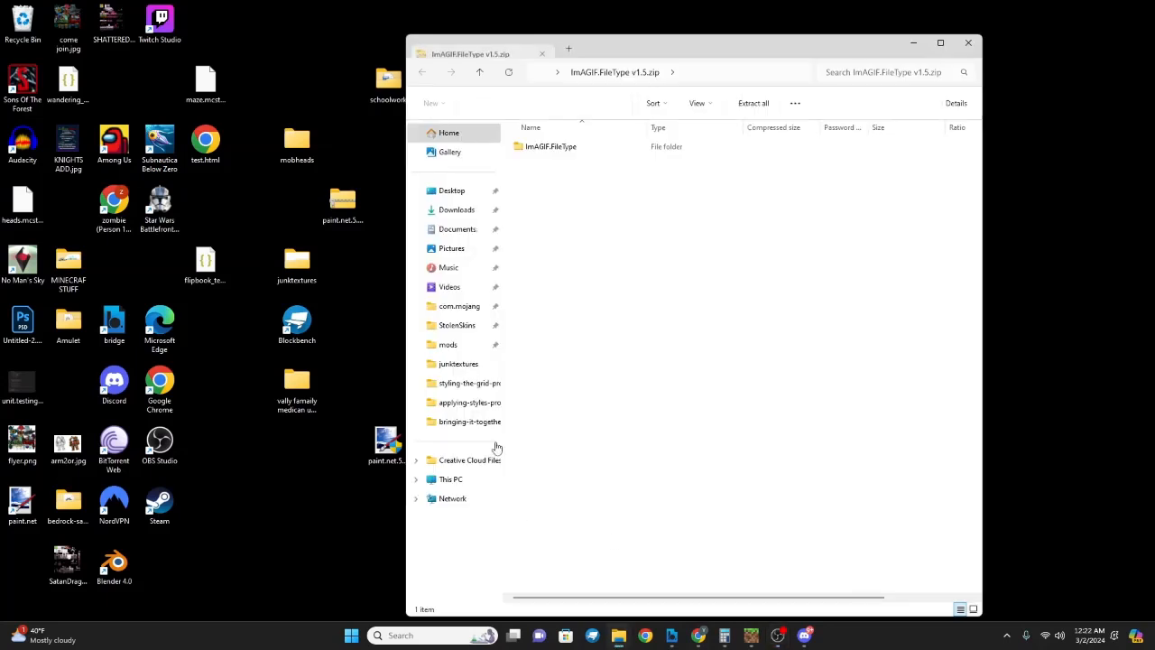
{"action": "left_click_drag", "start_coordinate": [546, 184], "coordinate": [506, 136]}
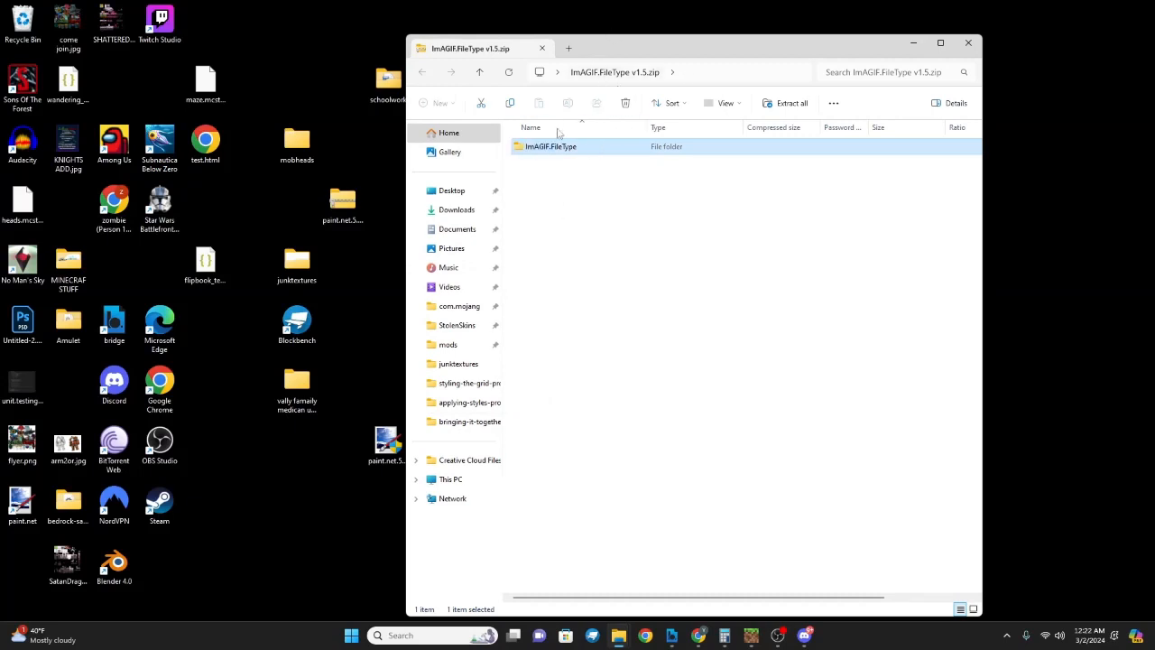
{"action": "left_click", "coordinate": [587, 208]}
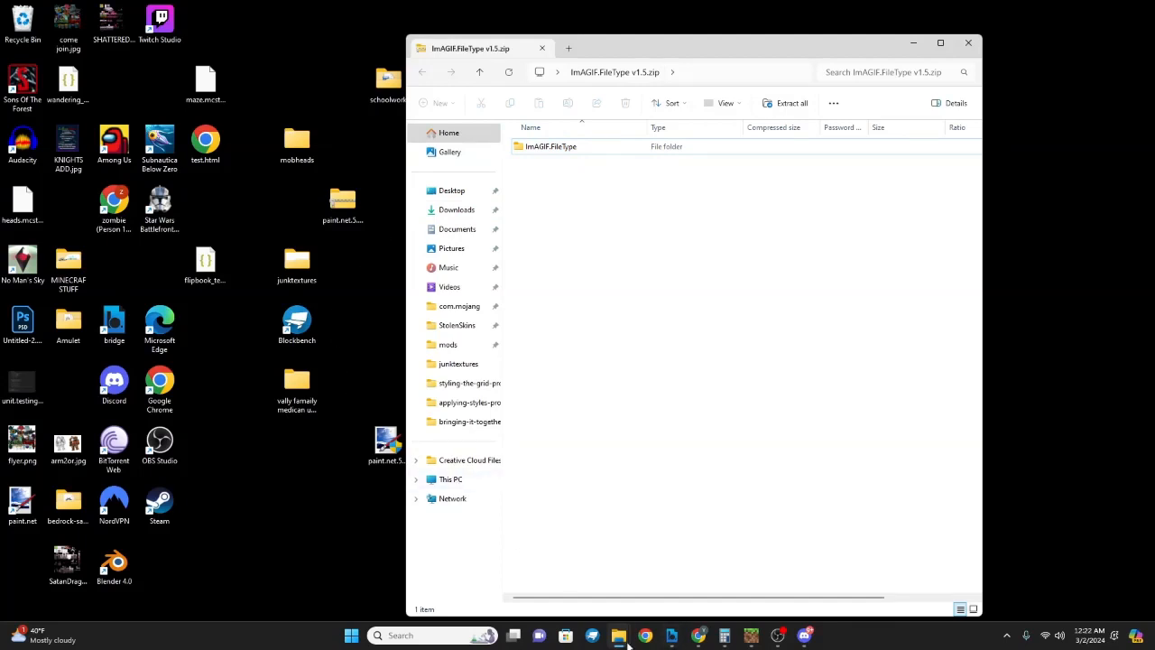
- Open a second File Explorer window and go to the Program Files > paint.net > FileTypes folder on the C: drive
{"action": "right_click", "coordinate": [618, 637]}
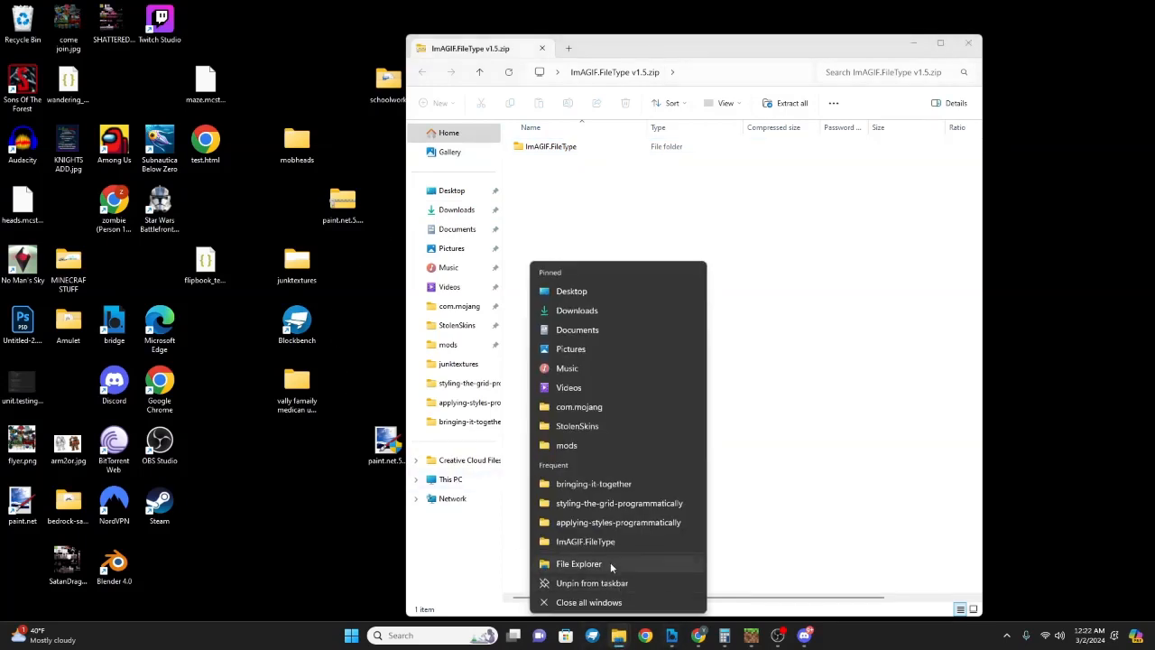
{"action": "left_click", "coordinate": [610, 562]}
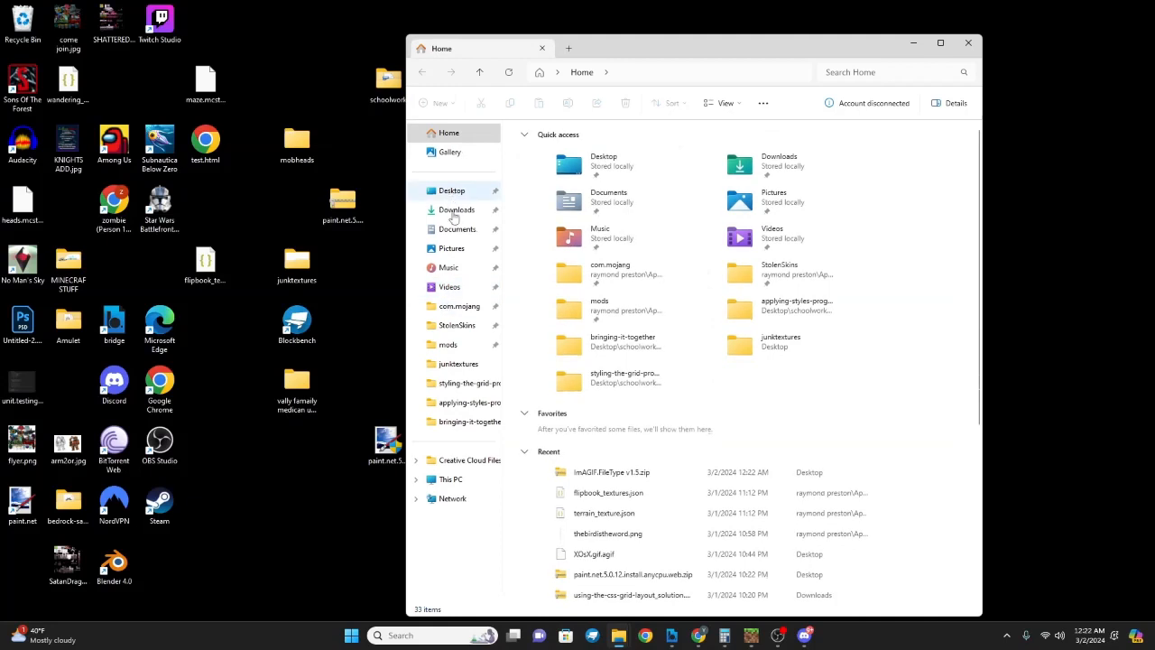
{"action": "left_click", "coordinate": [450, 479]}
{"action": "left_click", "coordinate": [545, 168]}
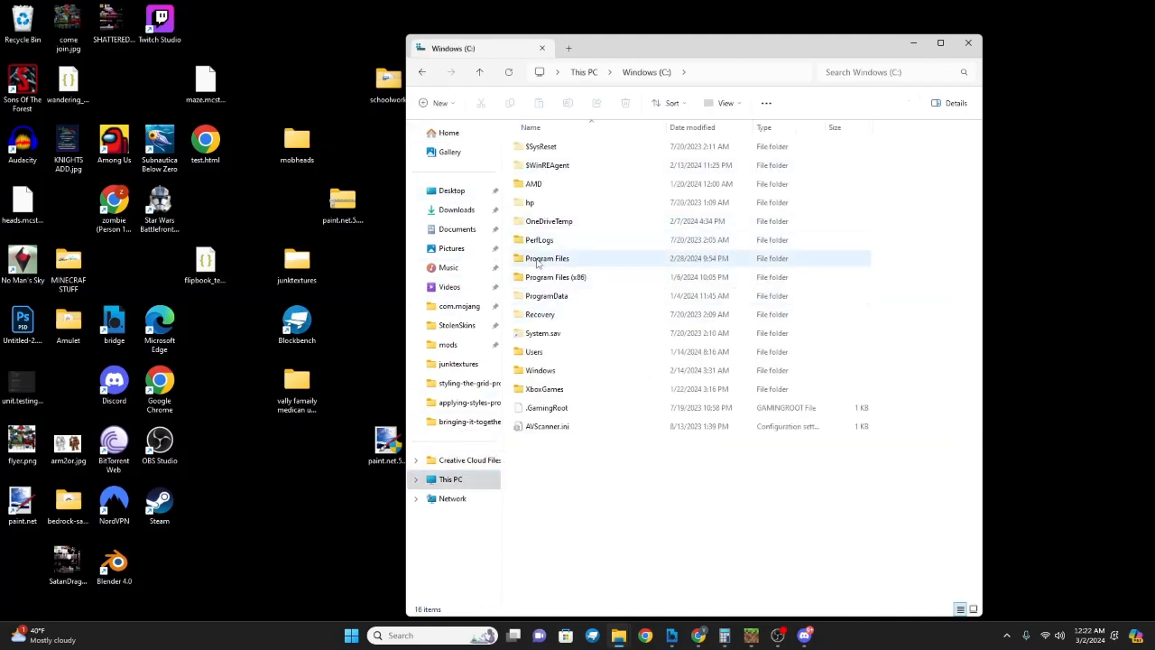
{"action": "double_click", "coordinate": [541, 259]}
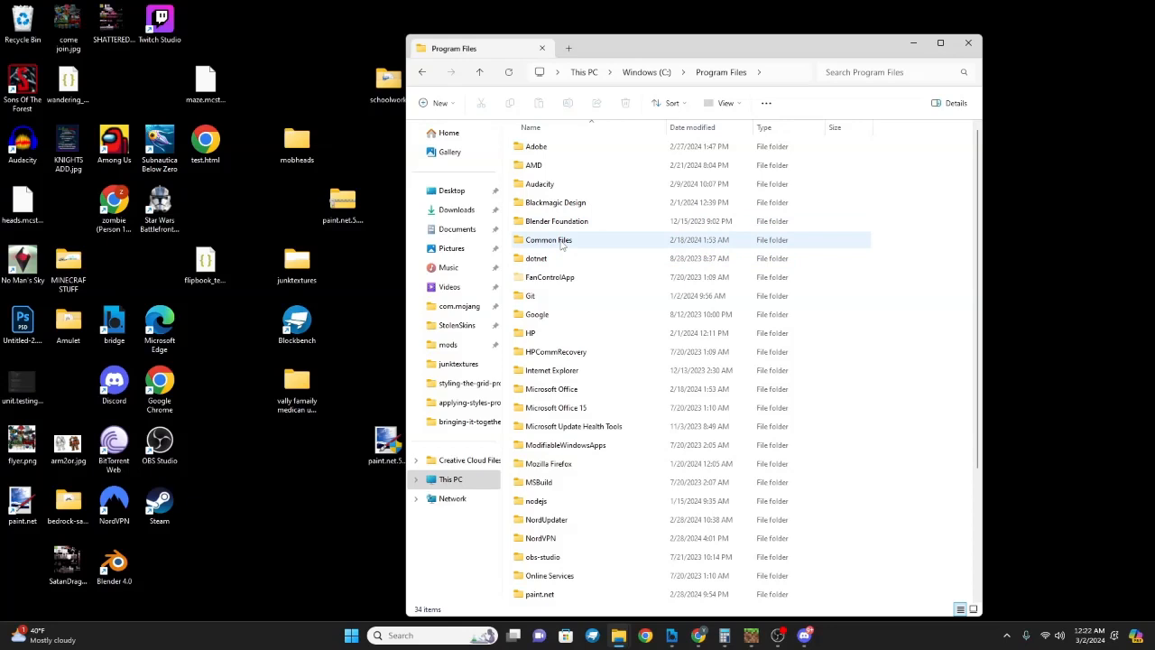
{"action": "scroll", "coordinate": [583, 464], "scroll_direction": "down", "scroll_amount": 2}
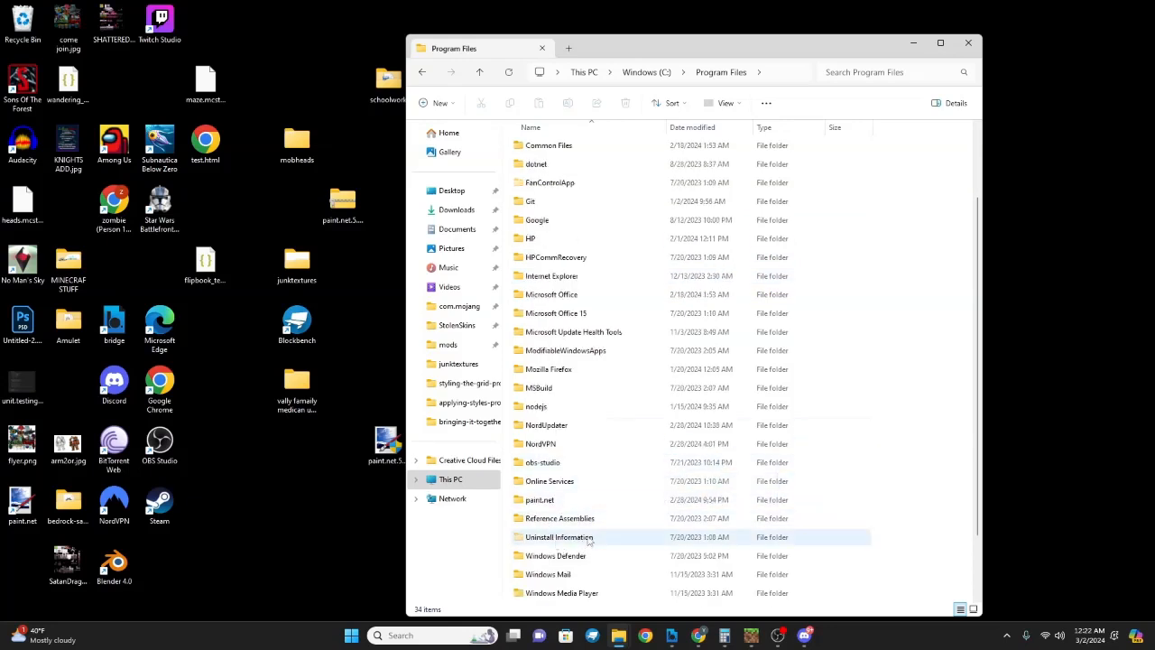
{"action": "left_click", "coordinate": [562, 506]}
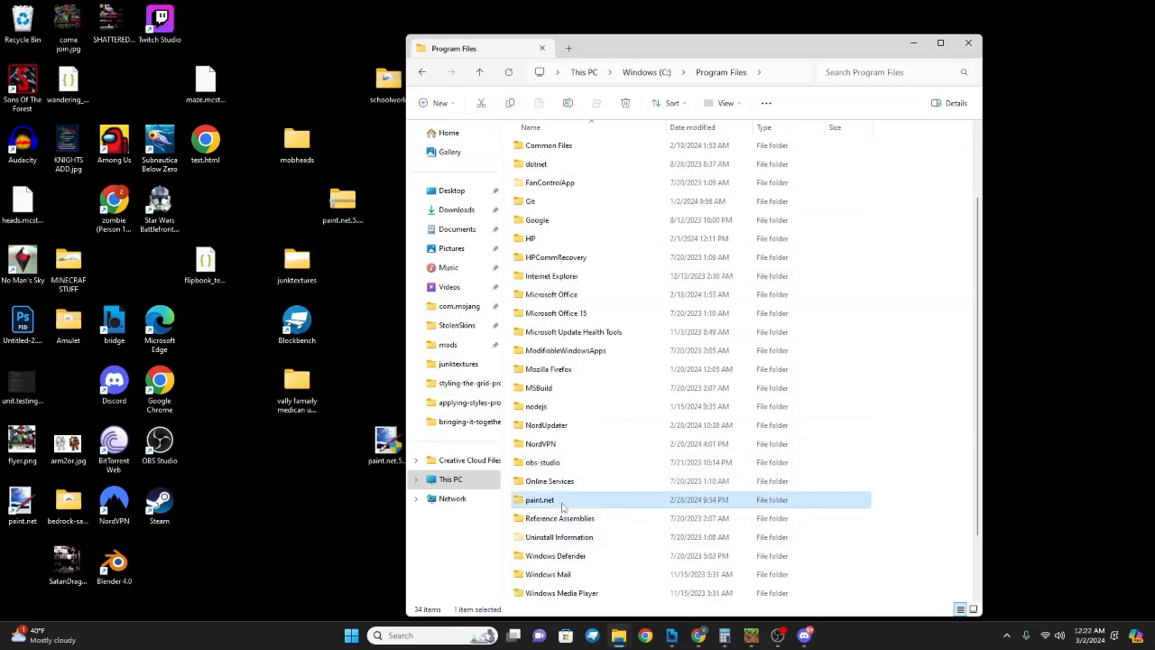
{"action": "double_click", "coordinate": [562, 505]}
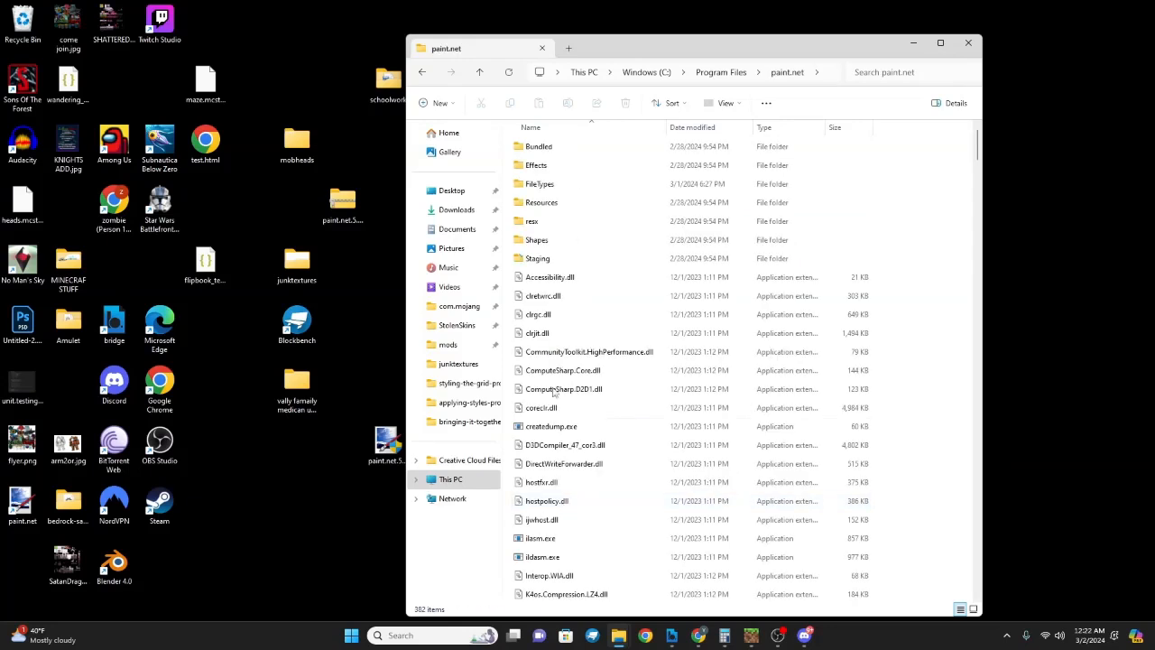
{"action": "double_click", "coordinate": [568, 185]}
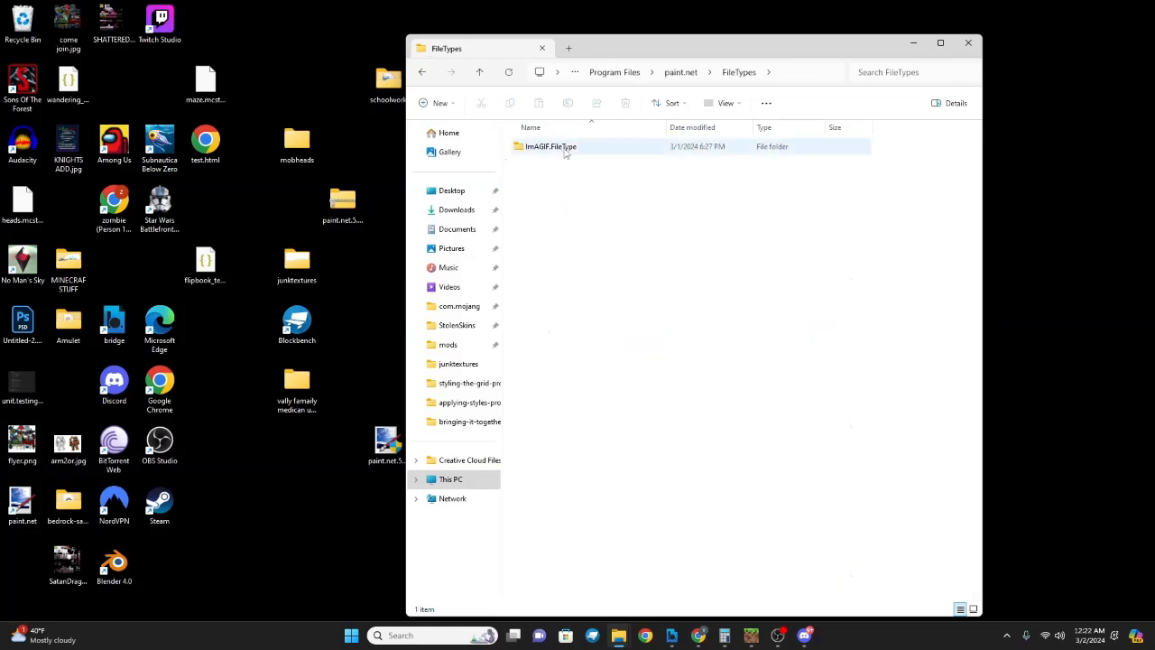
- Compare the ImAGIF.FileType folder in the archive with the one in paint.net's FileTypes folder, and close both windows
{"action": "left_click_drag", "start_coordinate": [630, 55], "coordinate": [265, 70]}
{"action": "left_click", "coordinate": [691, 325]}
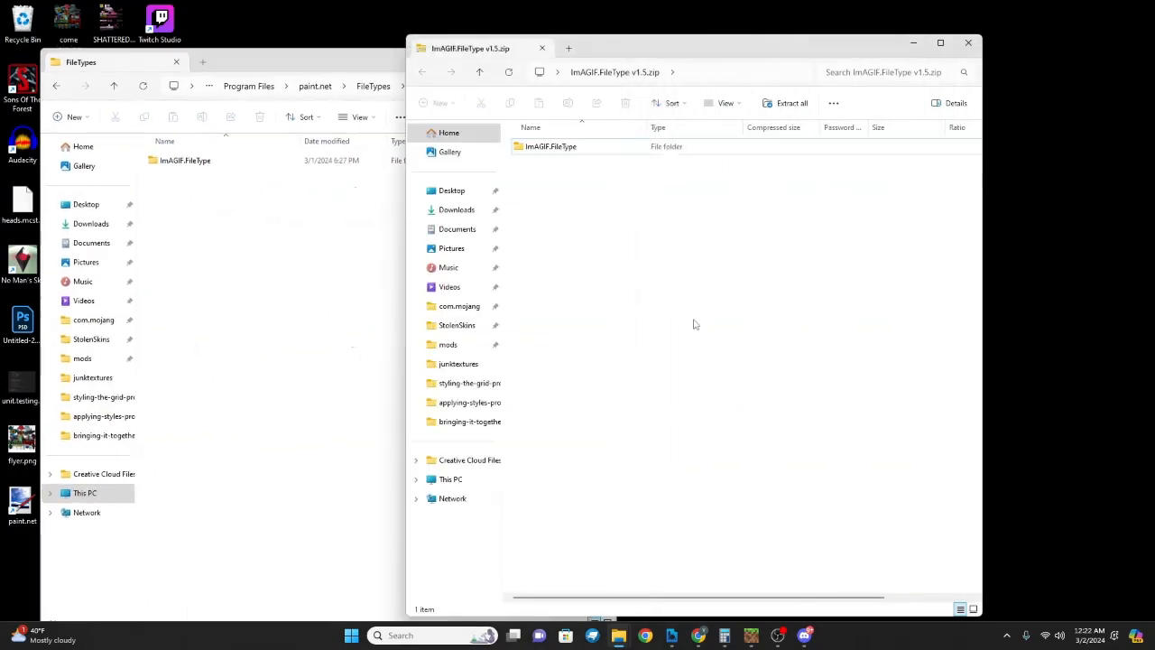
{"action": "left_click", "coordinate": [547, 149]}
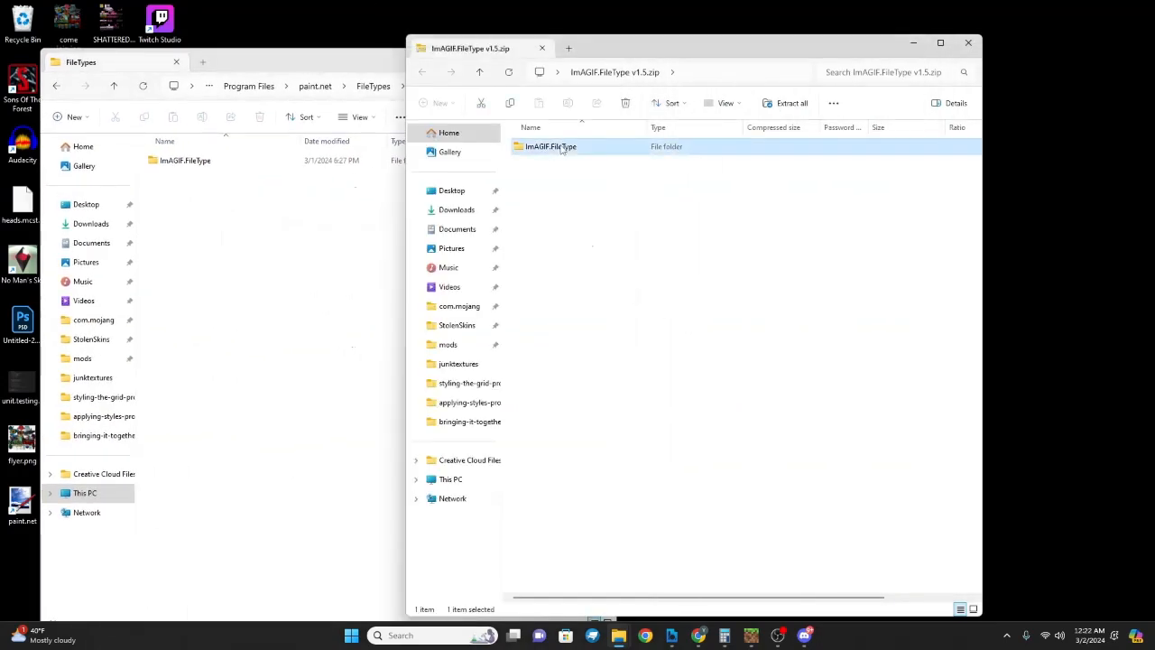
{"action": "left_click_drag", "start_coordinate": [490, 162], "coordinate": [529, 184]}
{"action": "left_click", "coordinate": [260, 222]}
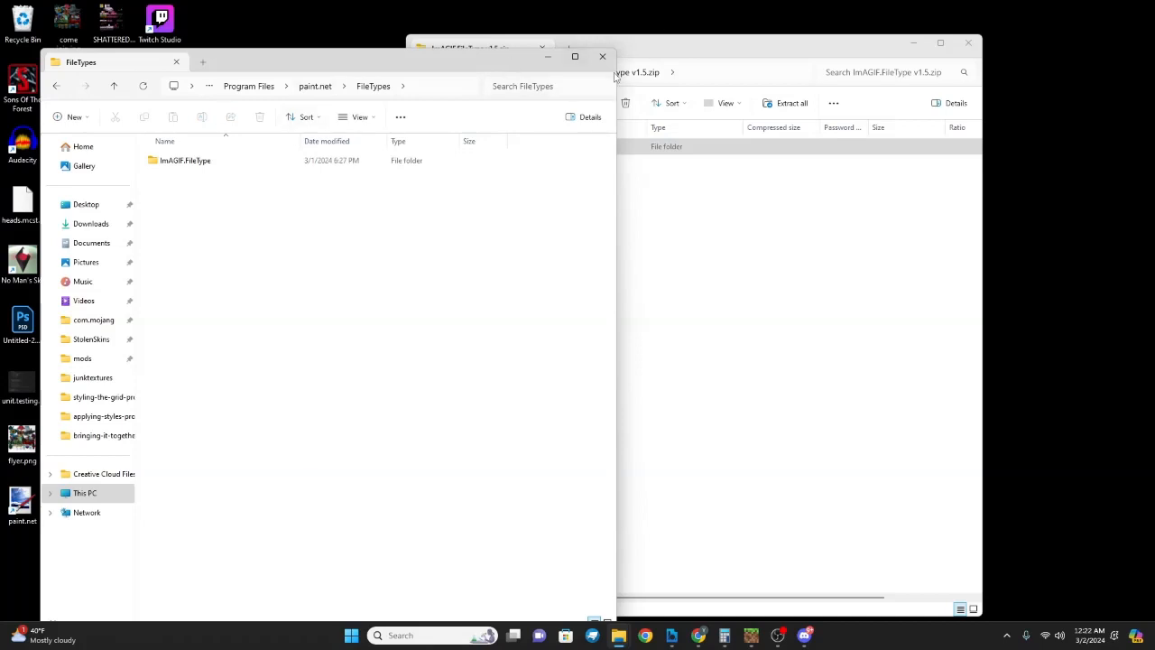
{"action": "left_click", "coordinate": [241, 162]}
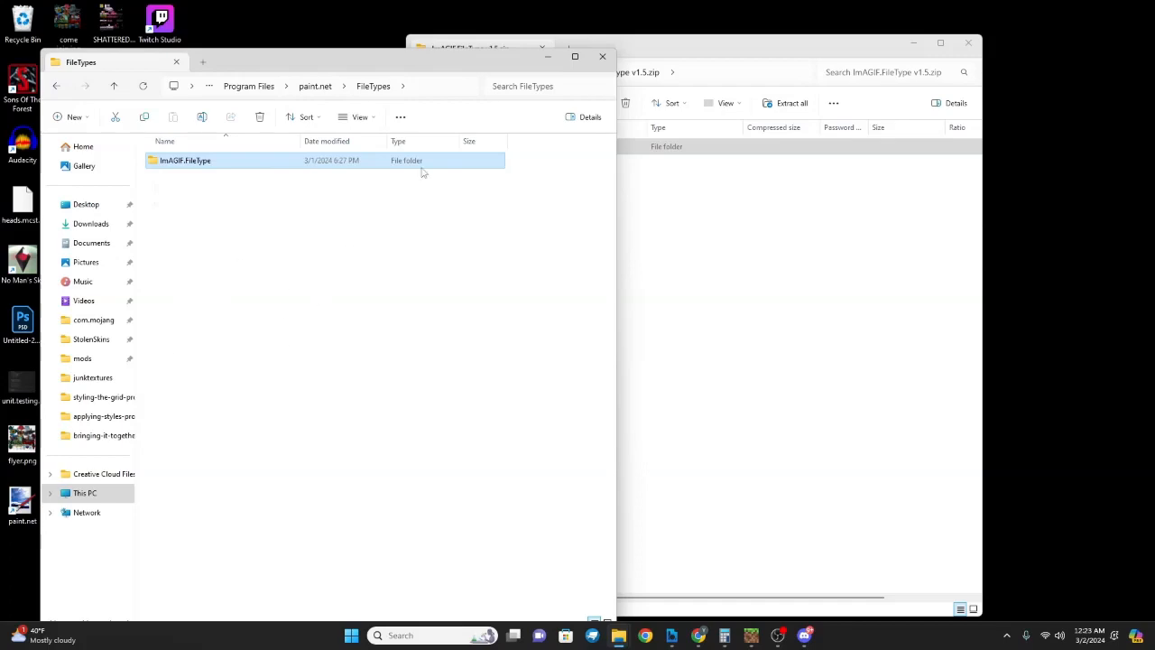
{"action": "left_click", "coordinate": [603, 56]}
{"action": "left_click", "coordinate": [967, 44]}
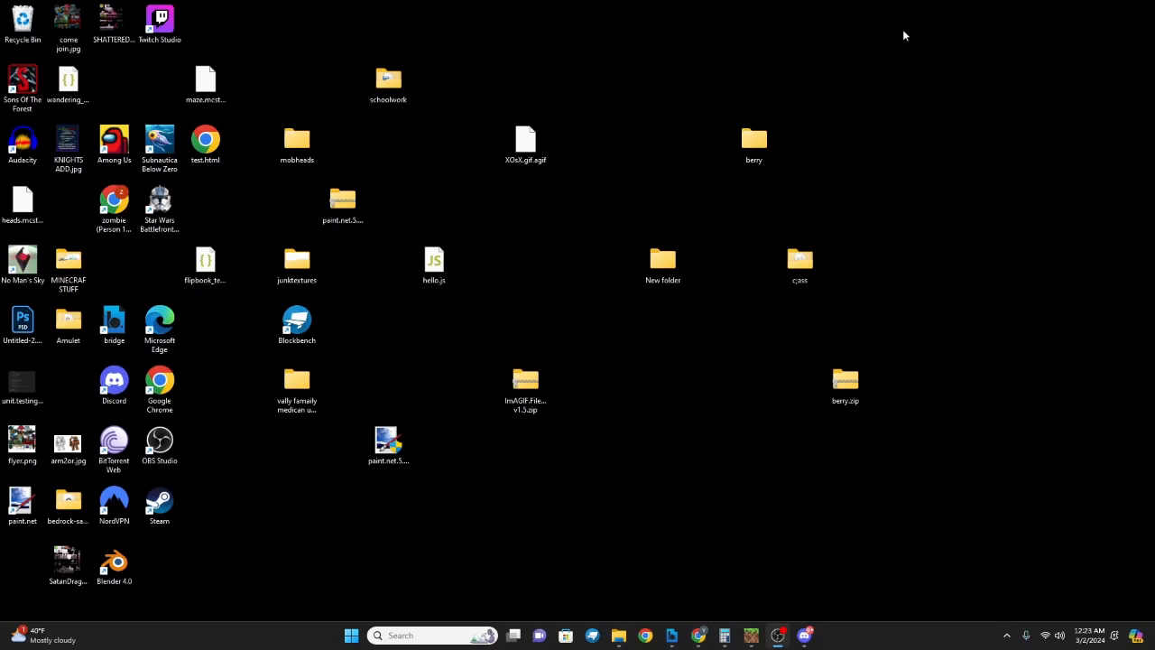
- Rename XOsX.gif.agif on the desktop to XOsX.gif, accept the extension change, and move the file to an empty area near New folder
{"action": "left_click", "coordinate": [518, 155]}
{"action": "right_click", "coordinate": [513, 153]}
{"action": "left_click", "coordinate": [574, 165]}
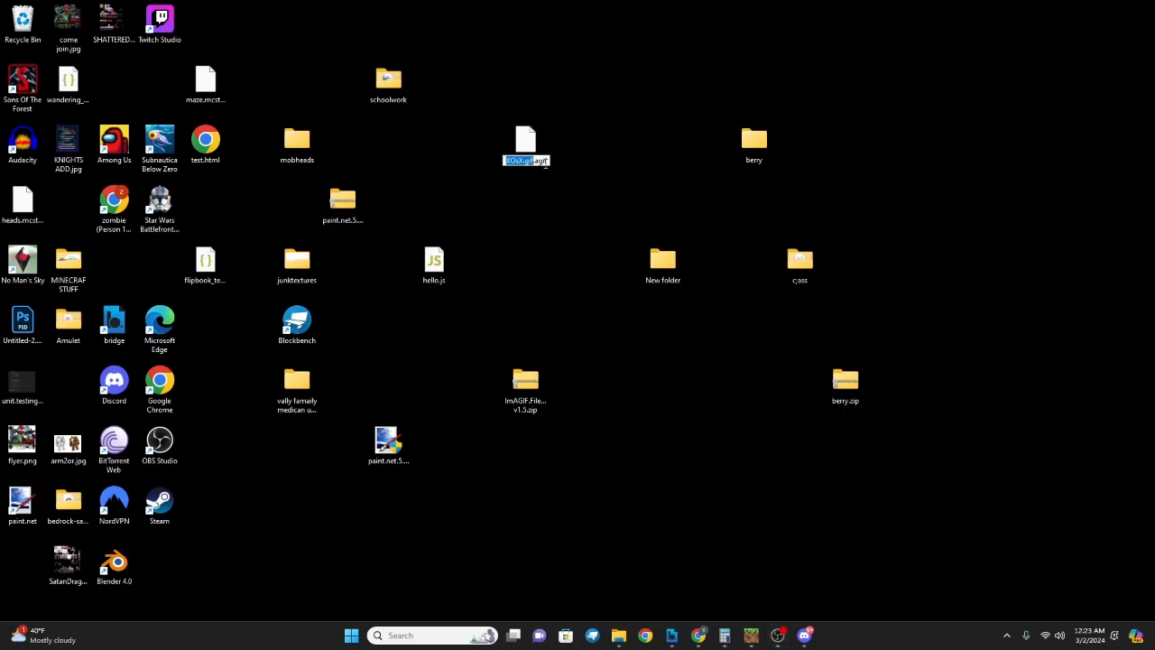
{"action": "left_click", "coordinate": [548, 161]}
{"action": "key", "text": "BackSpace"}
{"action": "key", "text": "Return"}
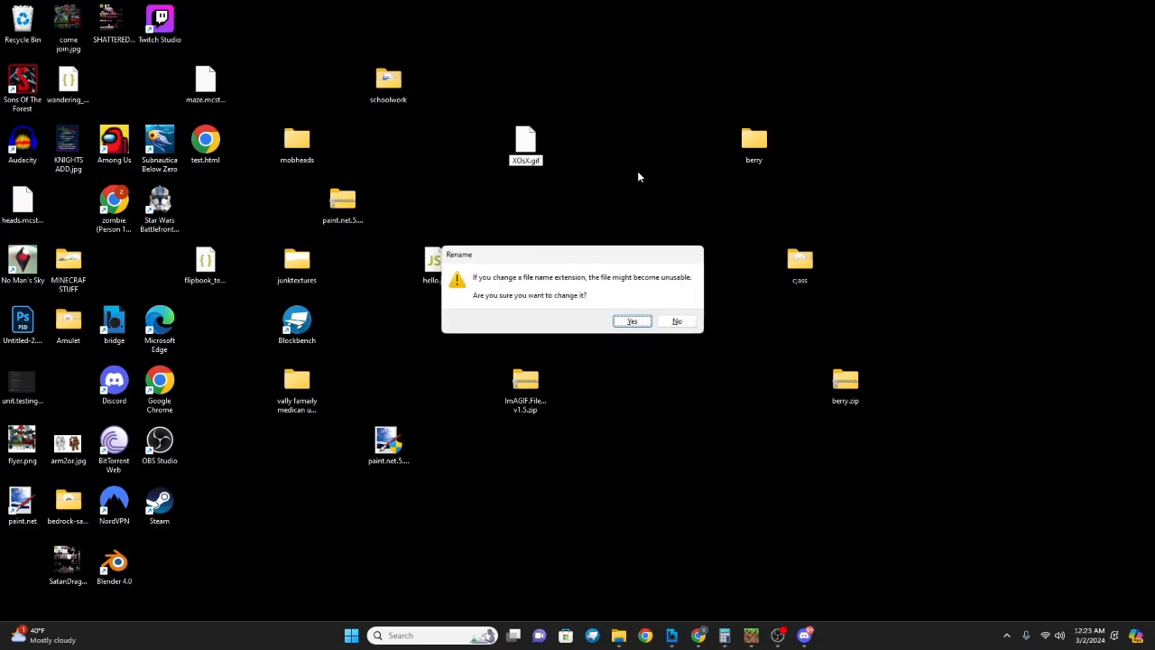
{"action": "left_click", "coordinate": [630, 322]}
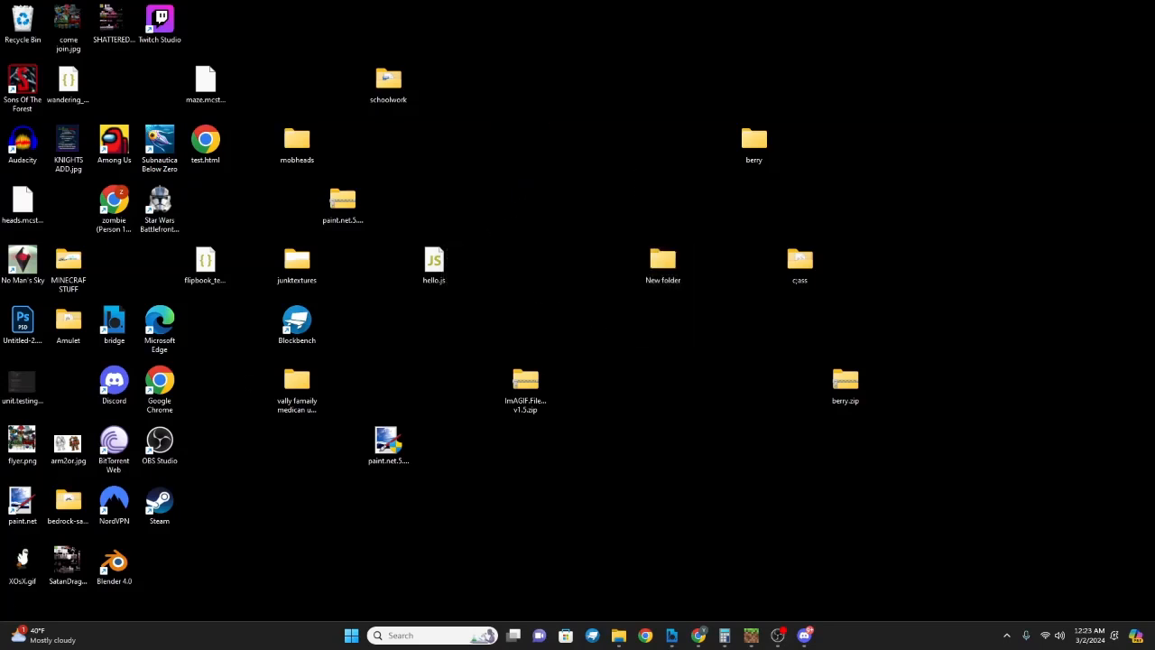
{"action": "left_click_drag", "start_coordinate": [23, 561], "coordinate": [342, 343]}
{"action": "left_click_drag", "start_coordinate": [575, 205], "coordinate": [578, 202]}
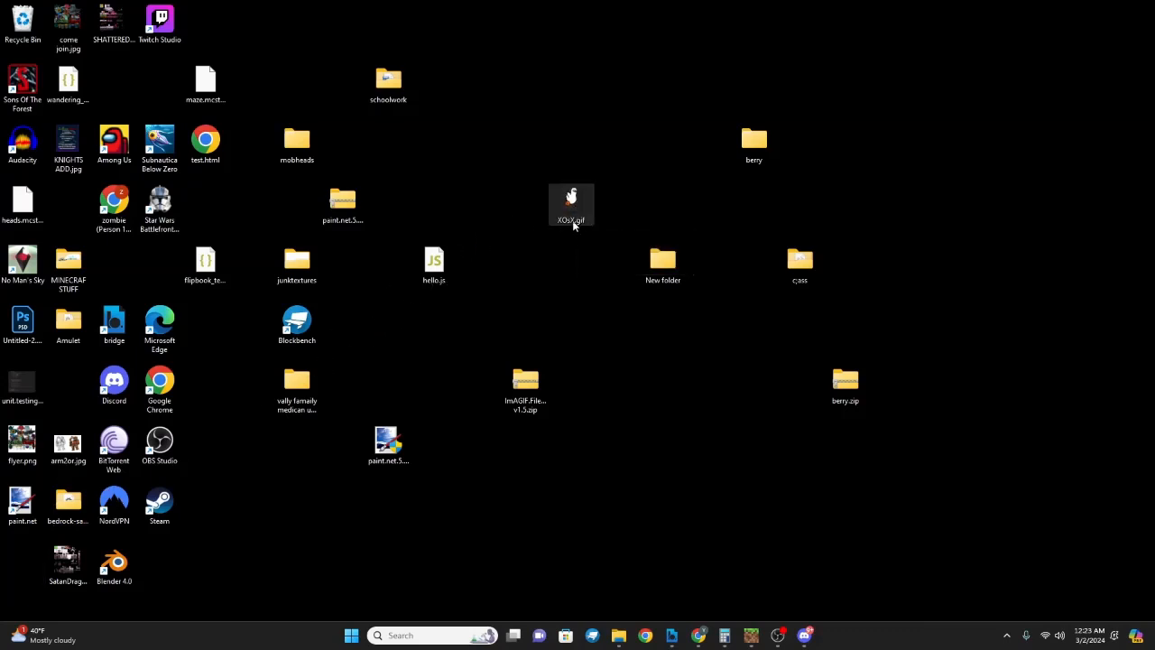
- Check in File Explorer's view options whether file name extensions are set to show, and close the blocks folder
{"action": "right_click", "coordinate": [572, 220]}
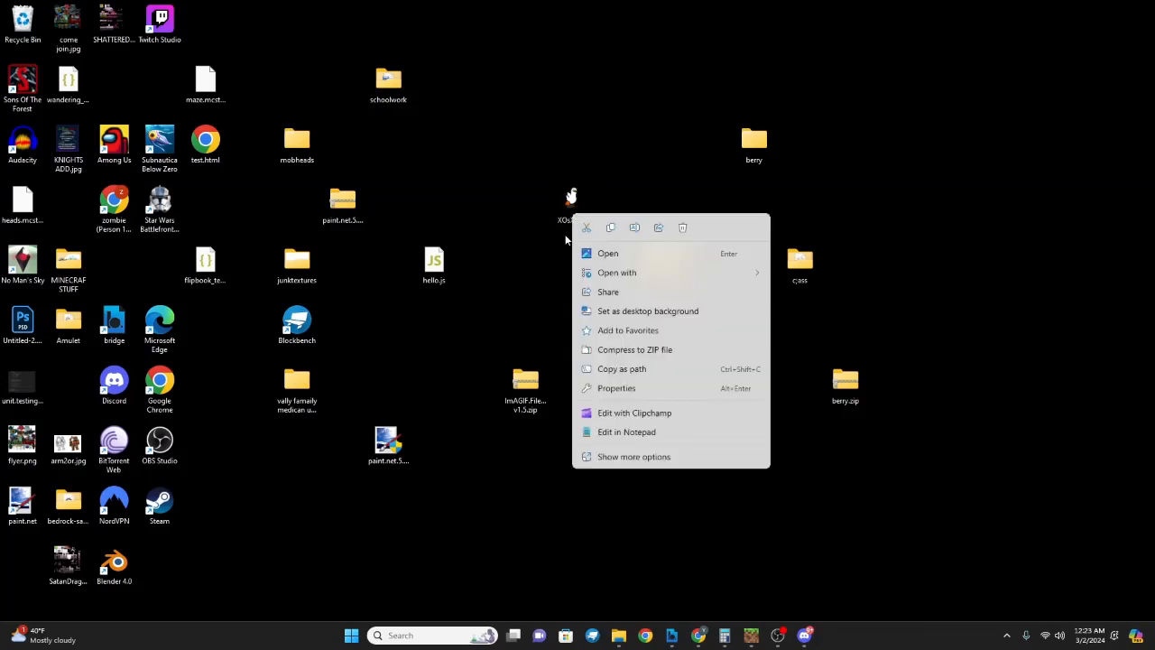
{"action": "left_click", "coordinate": [618, 635]}
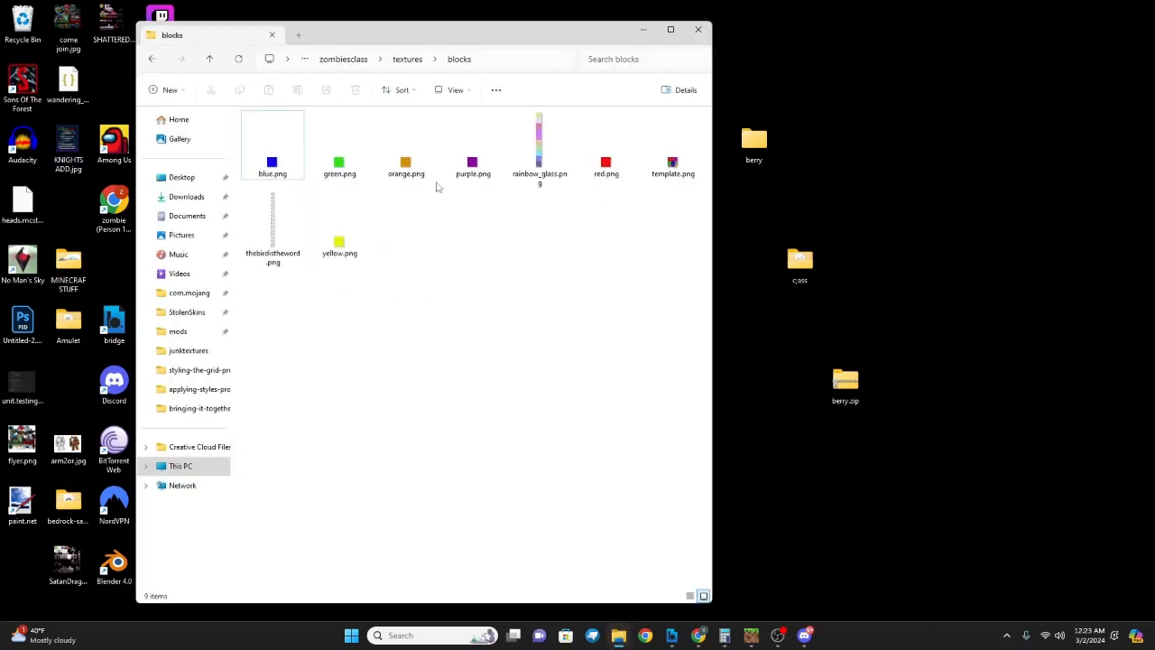
{"action": "right_click", "coordinate": [618, 635]}
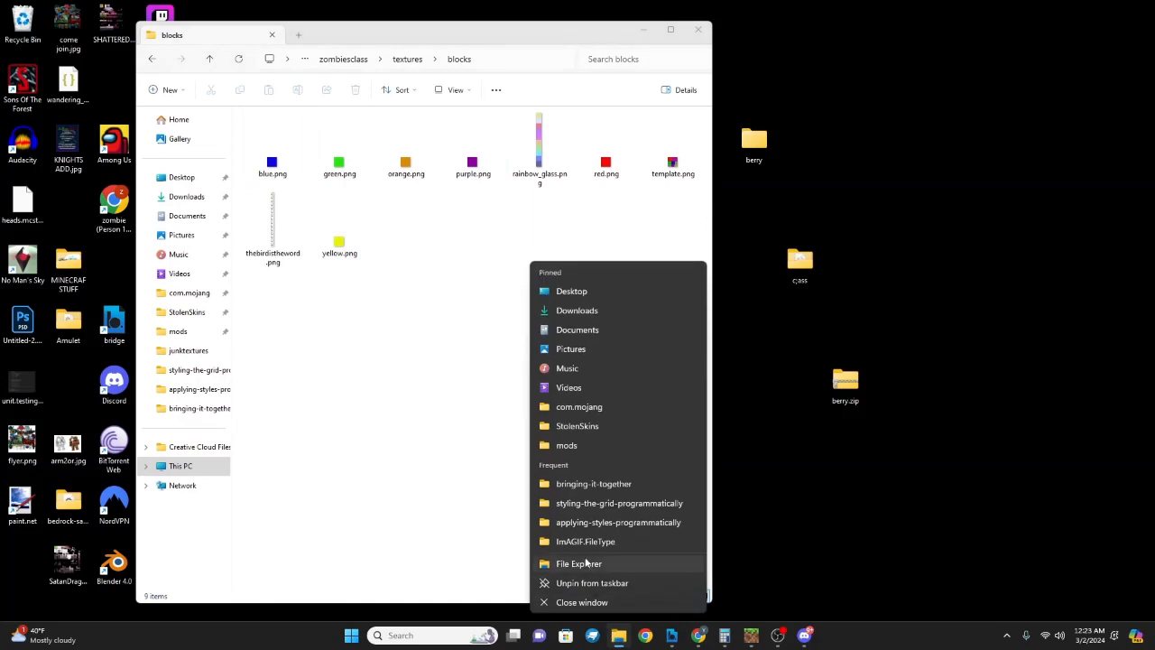
{"action": "left_click", "coordinate": [429, 487]}
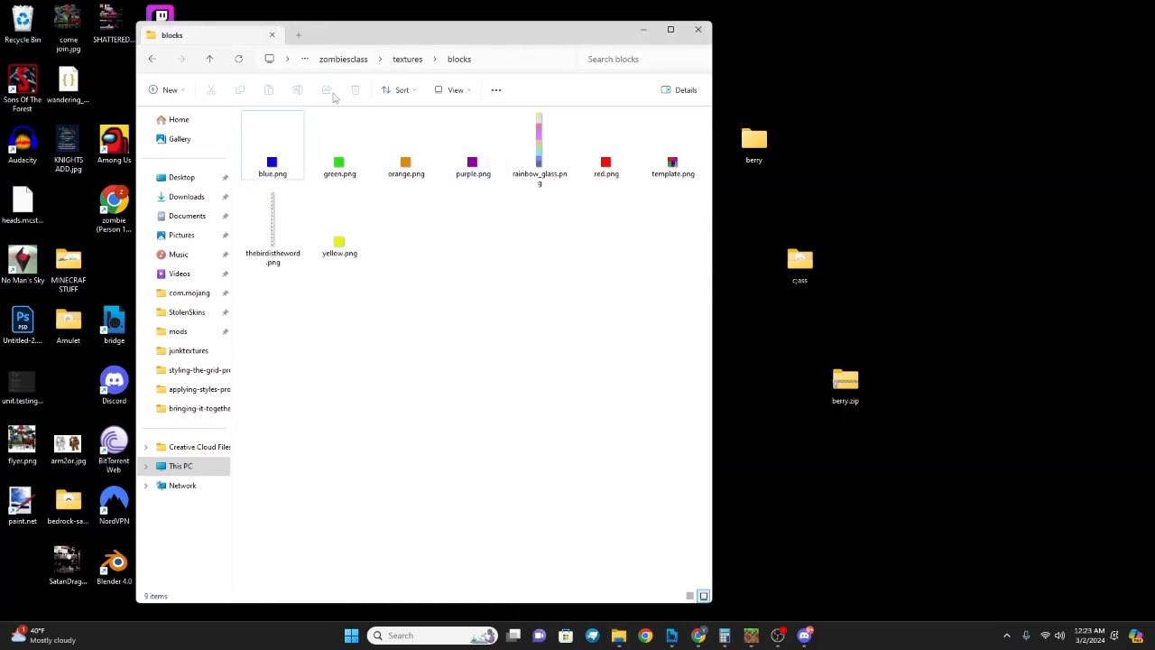
{"action": "left_click", "coordinate": [461, 90]}
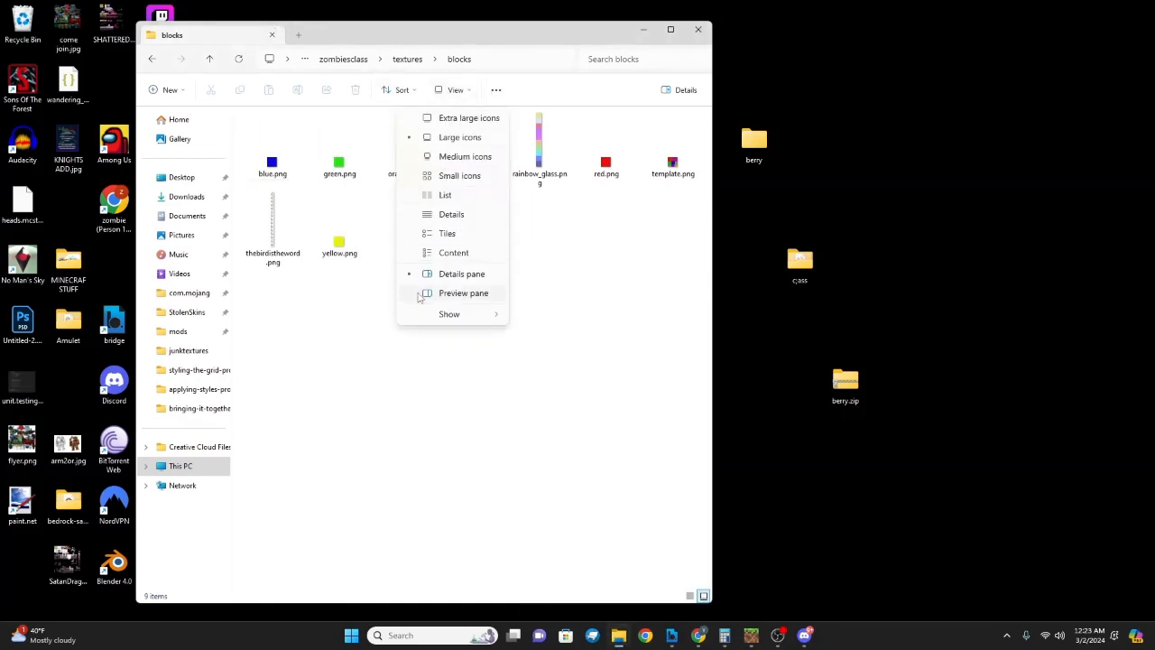
{"action": "mouse_move", "coordinate": [469, 315]}
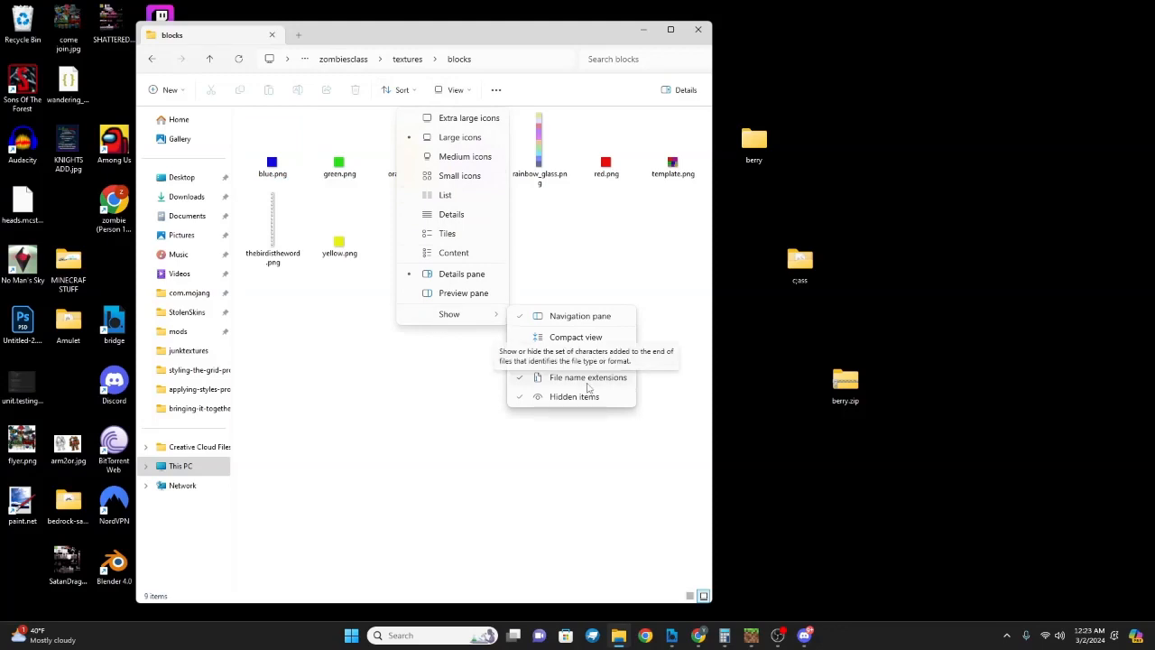
{"action": "left_click", "coordinate": [701, 27]}
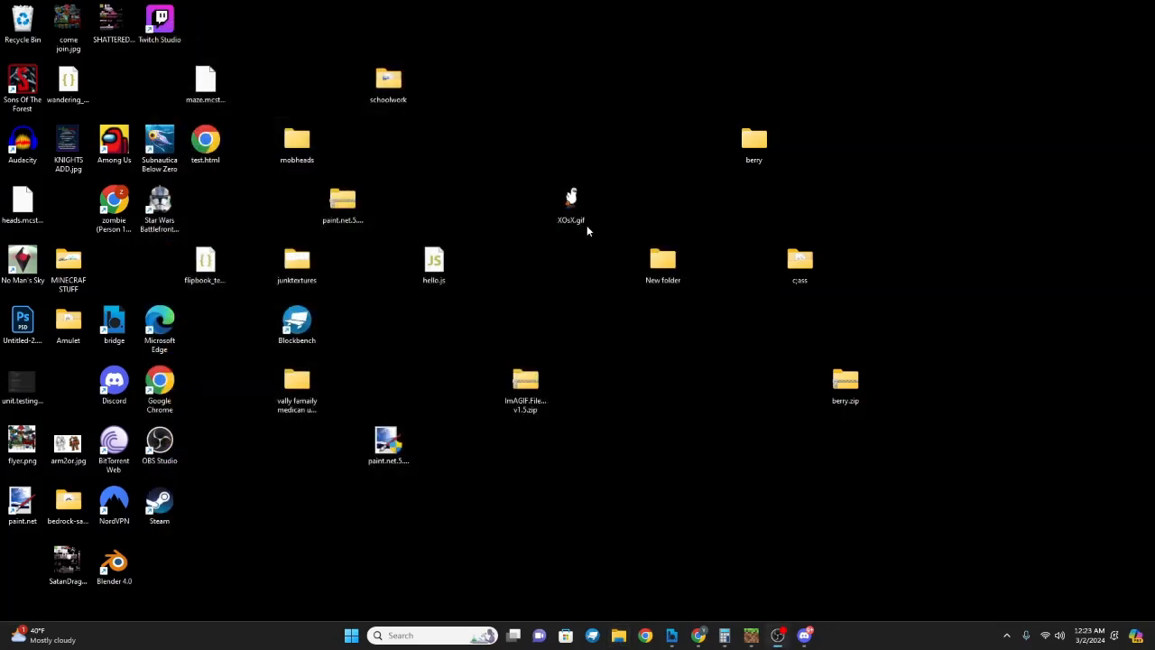
- Rename XOsX.gif on the desktop to XOsX.gif.agif and accept the extension change
{"action": "right_click", "coordinate": [580, 225]}
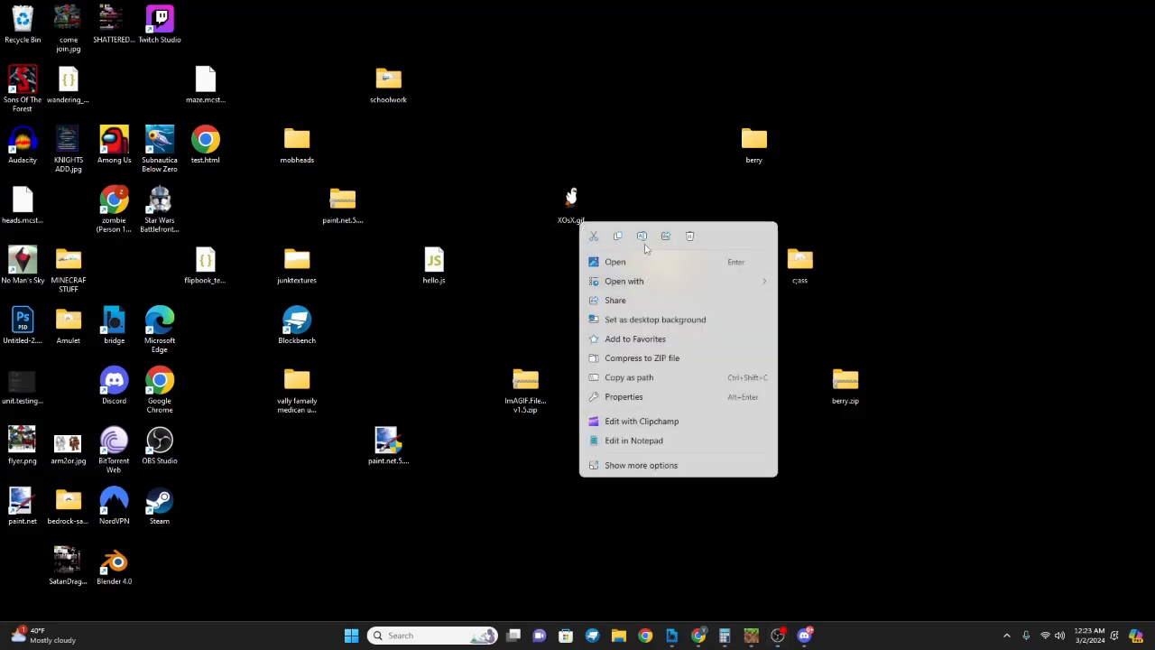
{"action": "left_click", "coordinate": [640, 239]}
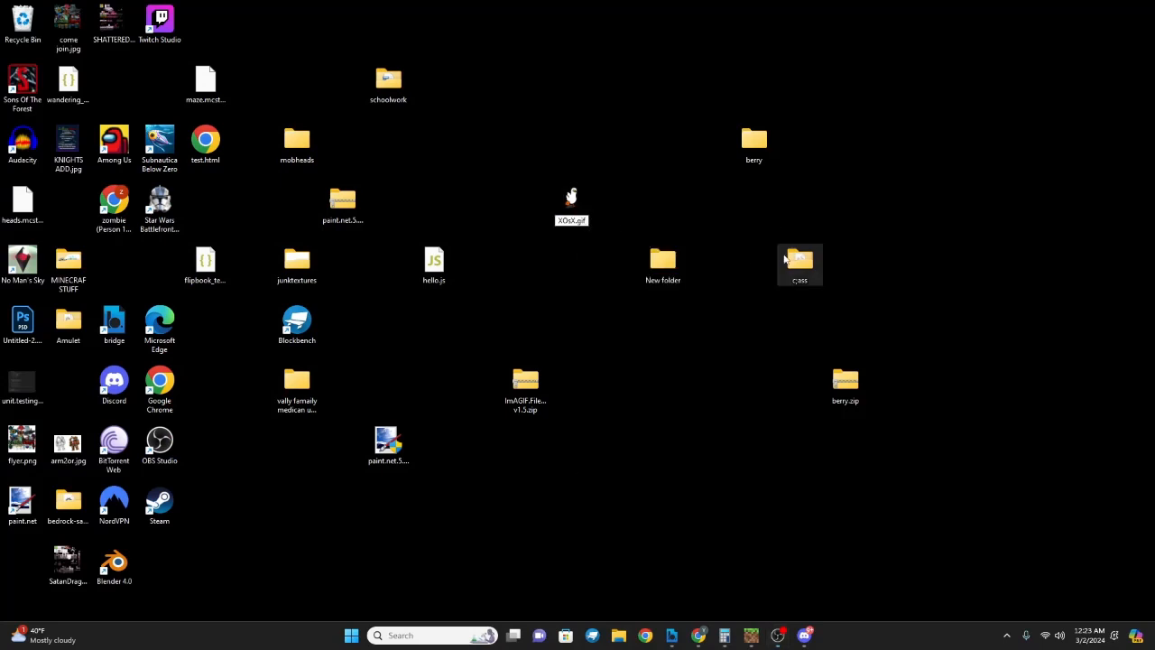
{"action": "key", "text": "End"}
{"action": "type", "text": ".agif"}
{"action": "key", "text": "Return"}
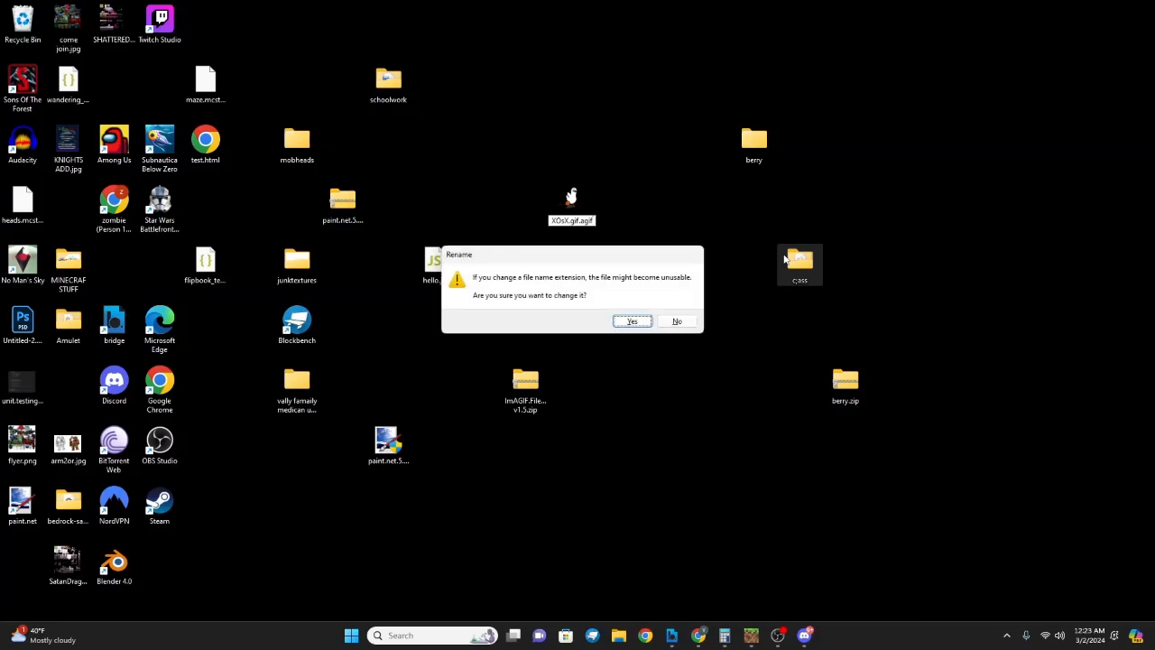
{"action": "left_click", "coordinate": [630, 322]}
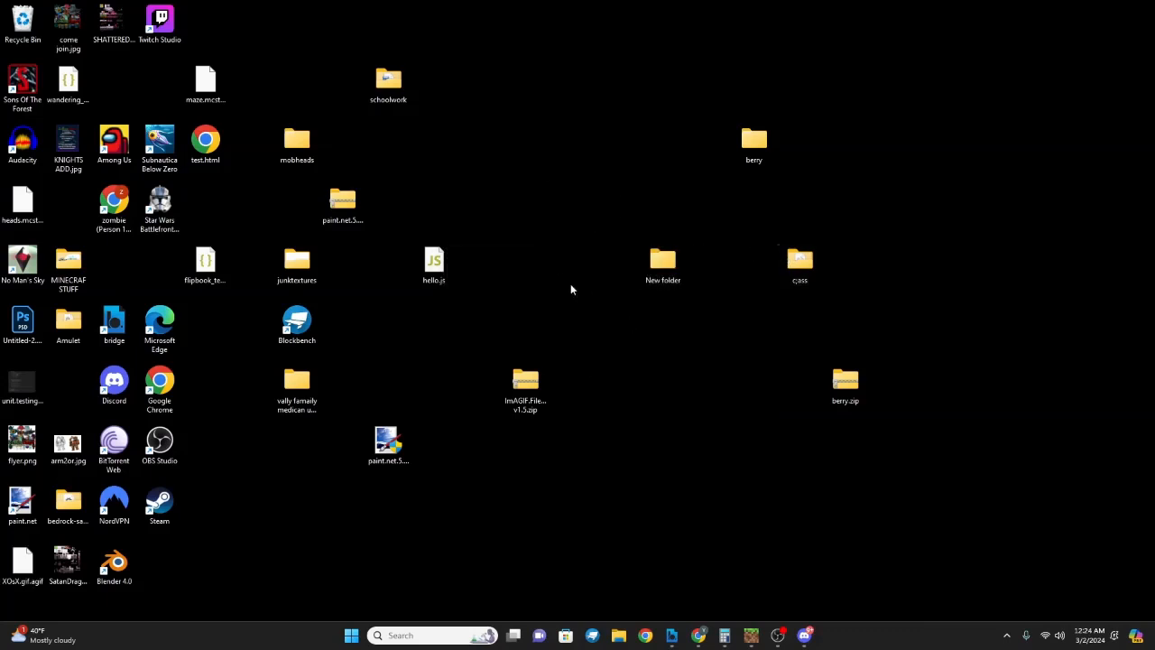
- Move XOsX.gif.agif to an empty area of the desktop, and open it with paint.net just this once
{"action": "left_click_drag", "start_coordinate": [11, 579], "coordinate": [511, 216]}
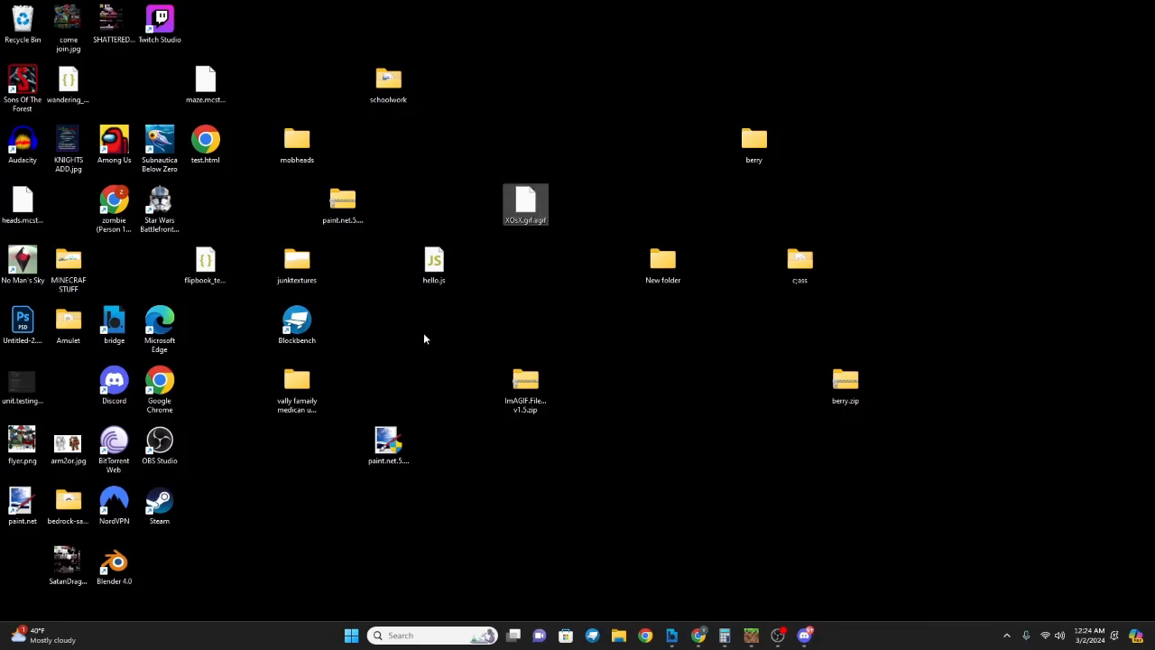
{"action": "right_click", "coordinate": [543, 199]}
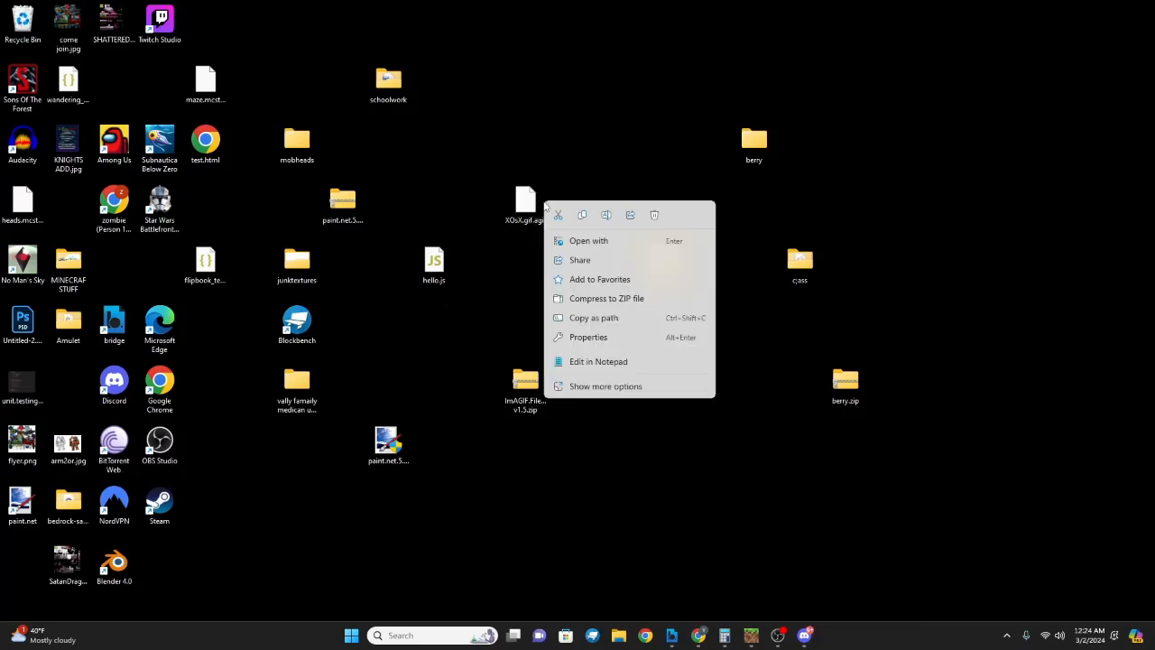
{"action": "left_click", "coordinate": [597, 245]}
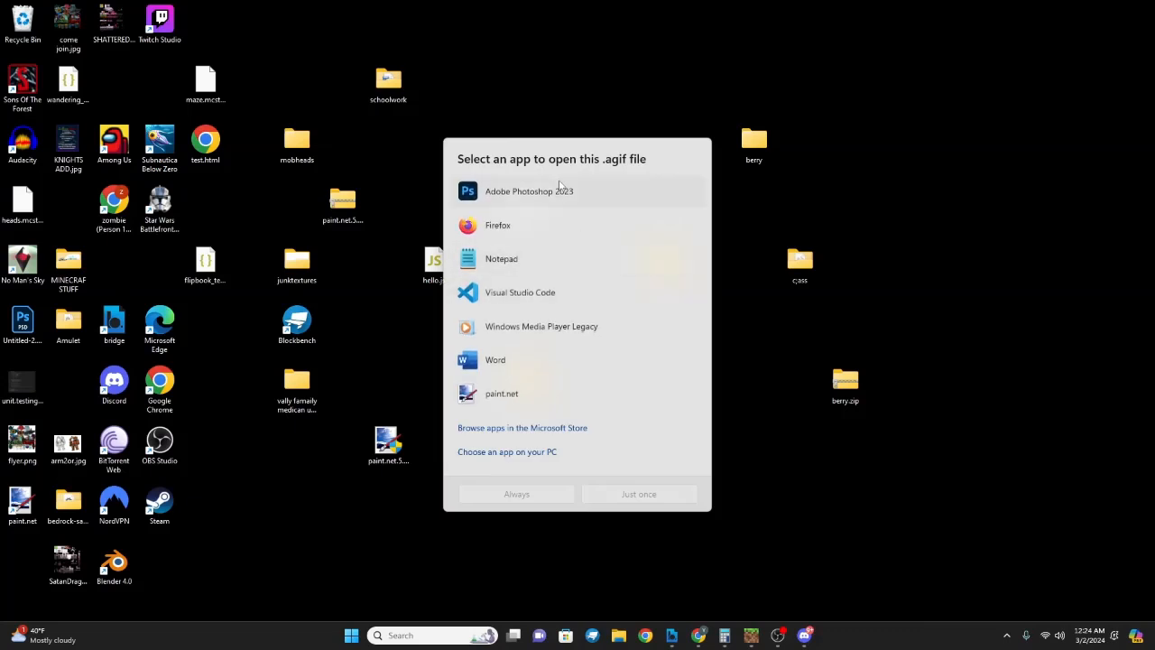
{"action": "left_click", "coordinate": [520, 406]}
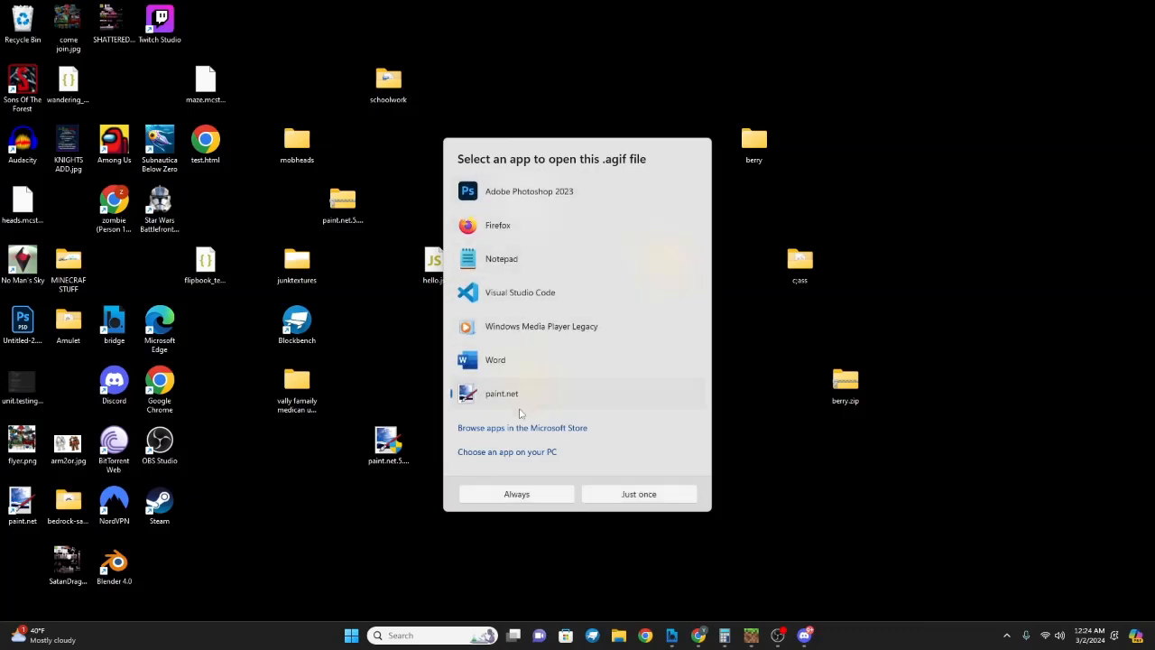
{"action": "left_click", "coordinate": [620, 501]}
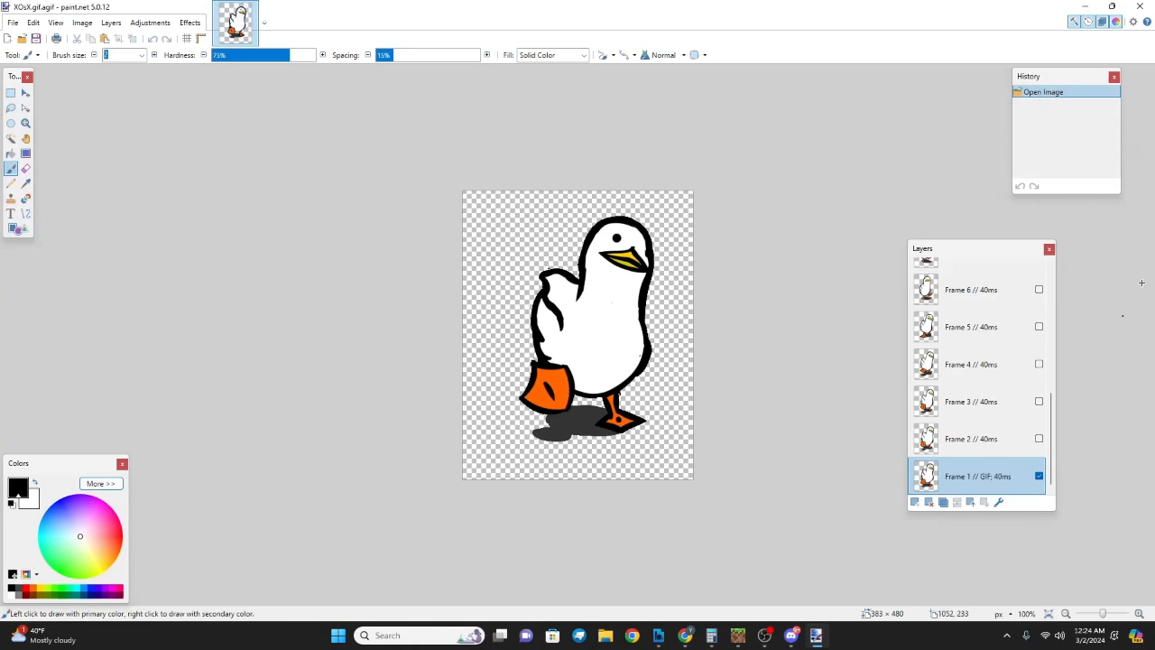
{"action": "scroll", "coordinate": [992, 384], "scroll_direction": "up", "scroll_amount": 5}
{"action": "scroll", "coordinate": [992, 384], "scroll_direction": "down", "scroll_amount": 5}
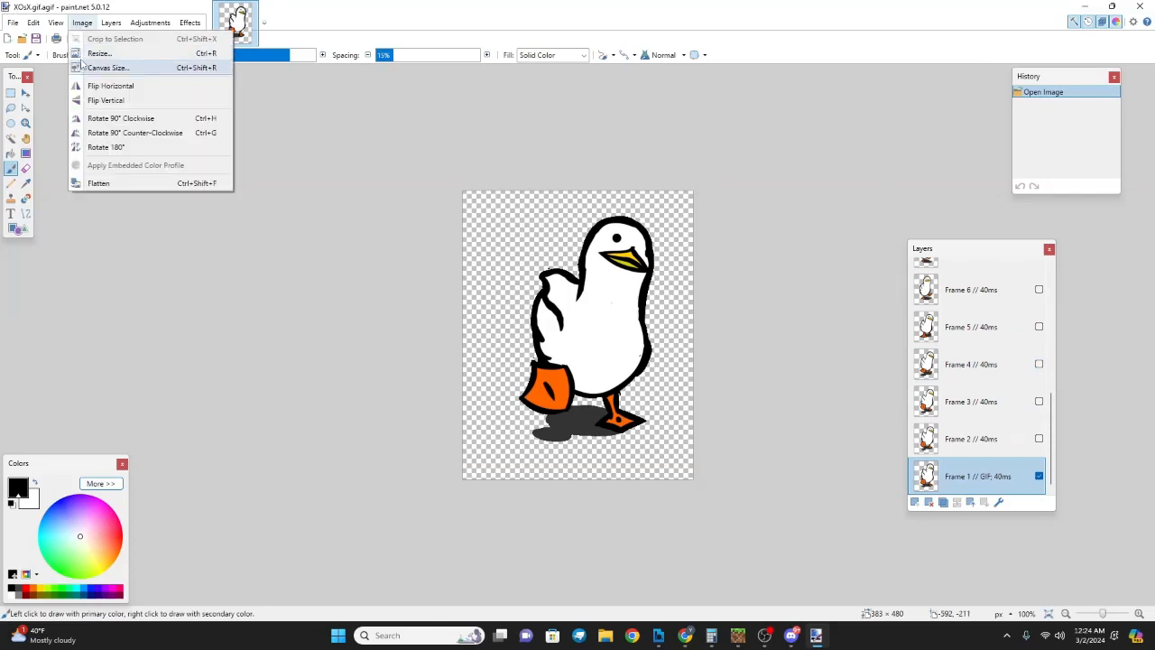
- Start resizing the duck image with a width of 128 pixels, and consult the texture resolution table in Discord's texture-atls channel
{"action": "left_click", "coordinate": [100, 54]}
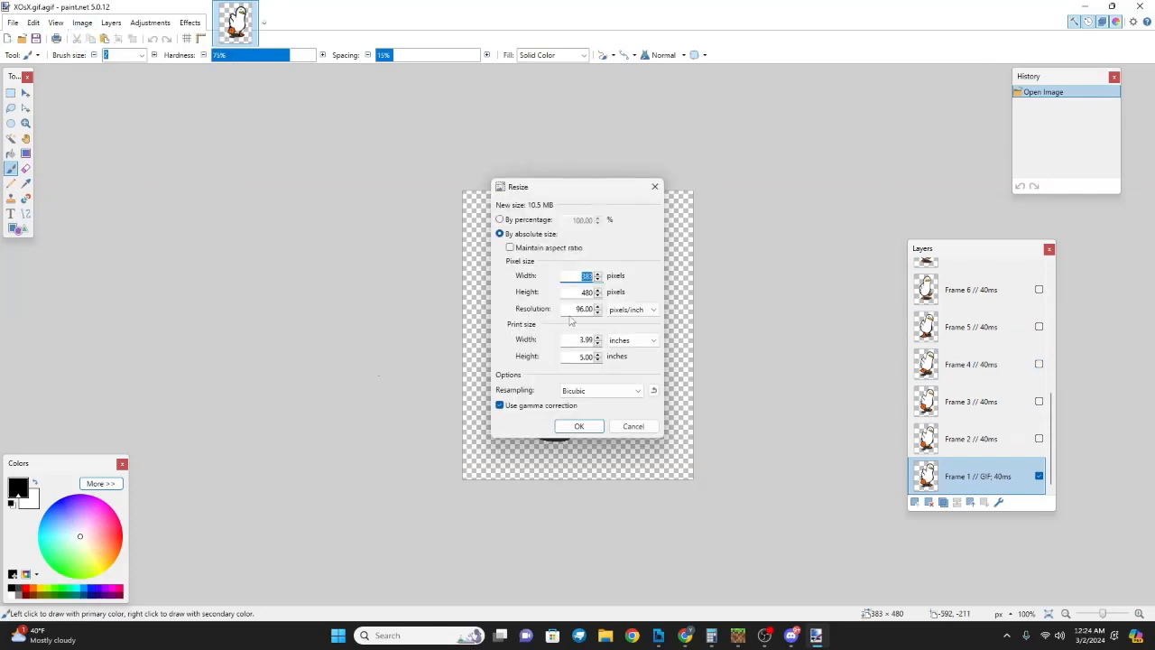
{"action": "type", "text": "128"}
{"action": "left_click", "coordinate": [791, 636]}
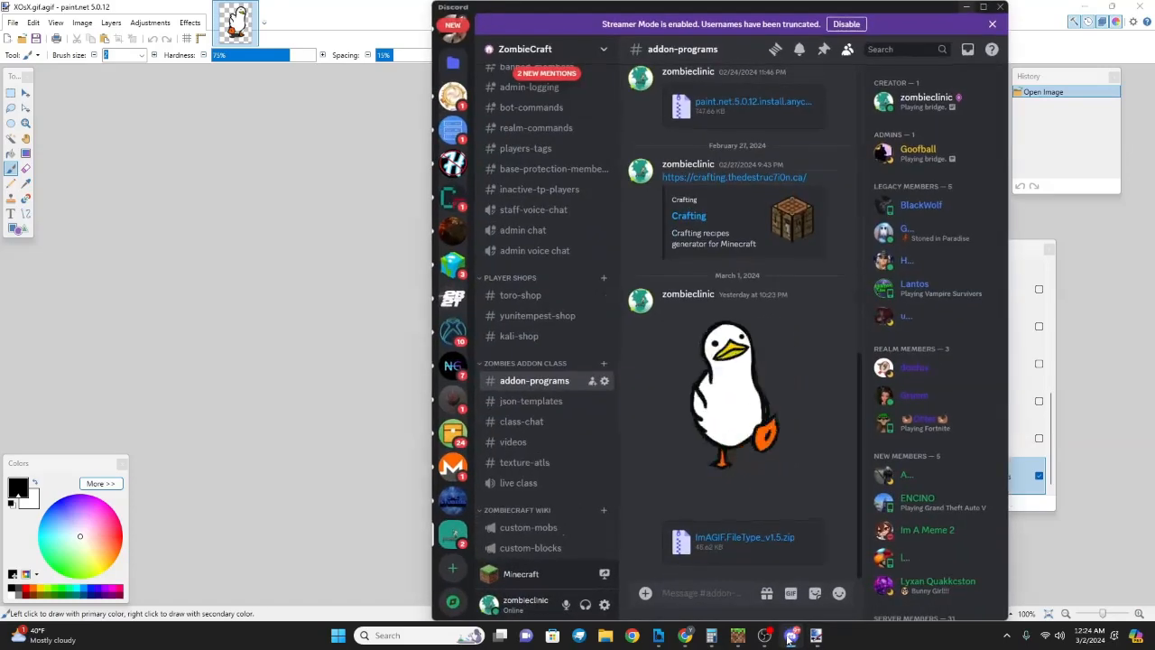
{"action": "left_click", "coordinate": [517, 469]}
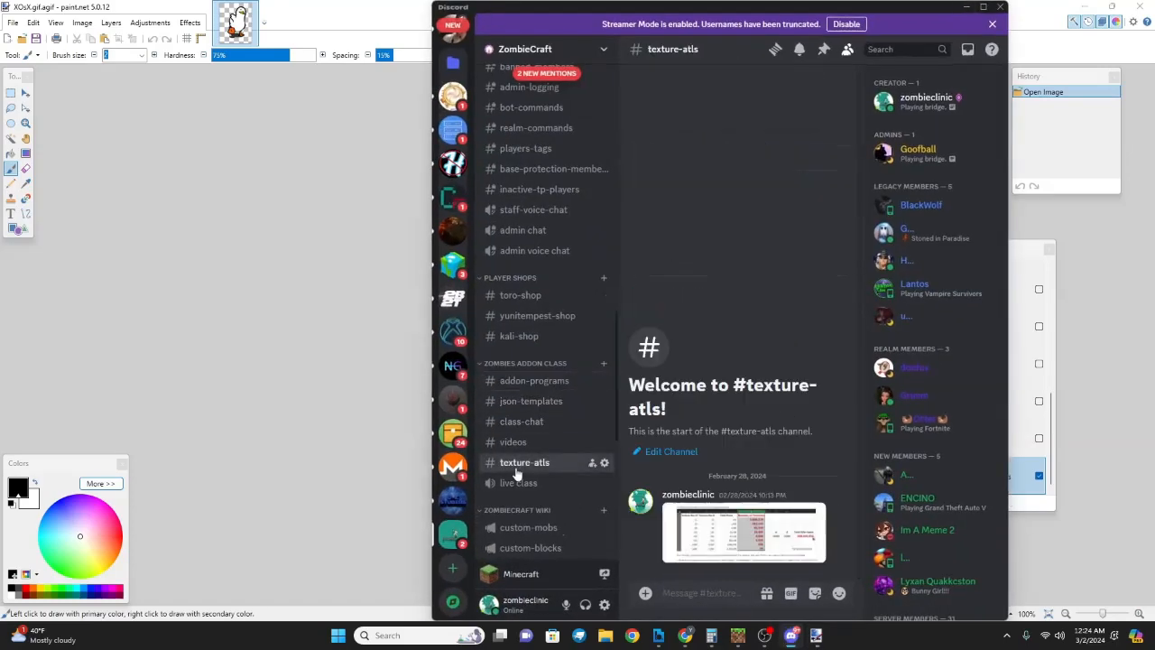
{"action": "left_click", "coordinate": [706, 517]}
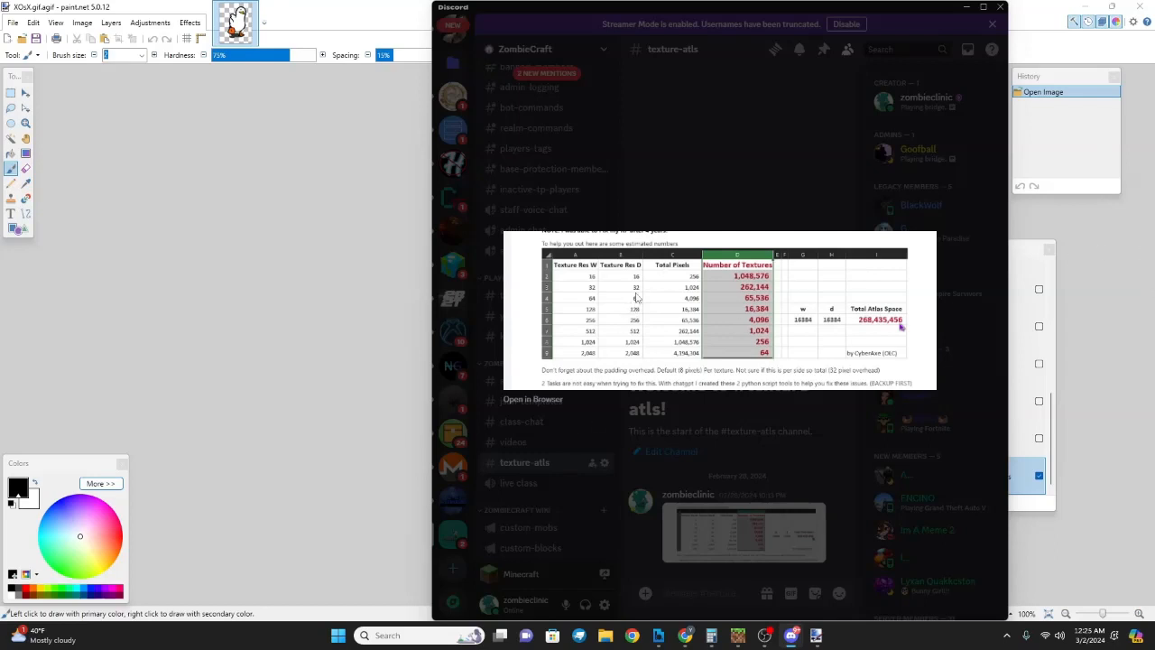
{"action": "left_click", "coordinate": [967, 11]}
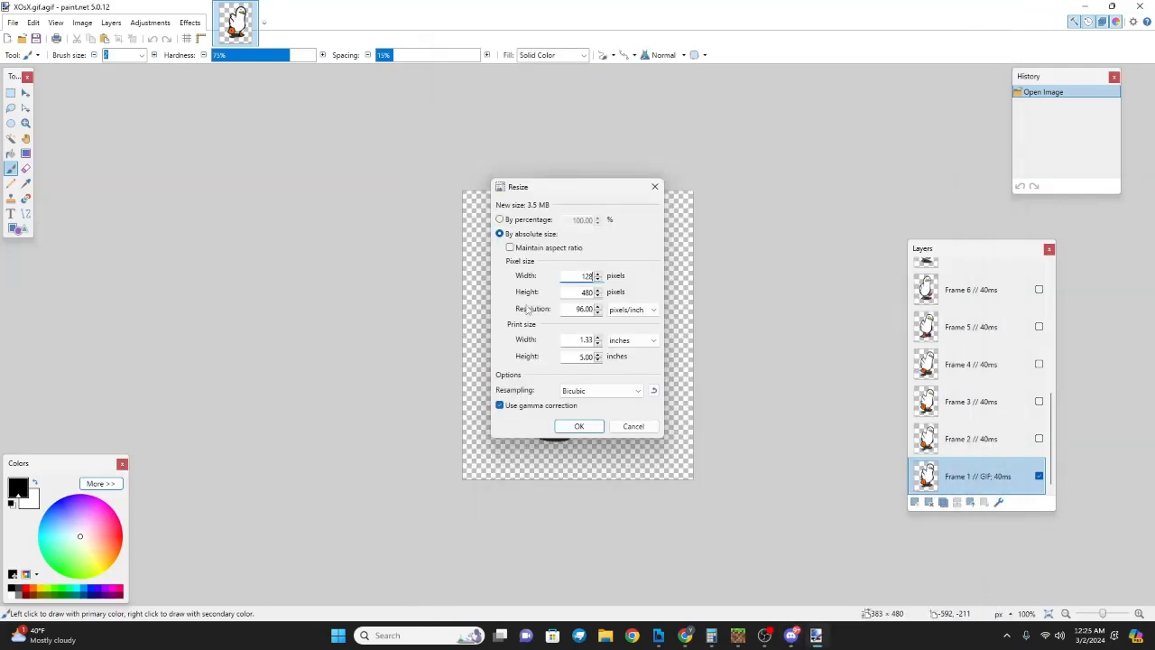
- Resize the duck image to 64 pixels wide and 64 pixels high, without keeping the aspect ratio, and check its frame layers
{"action": "left_click_drag", "start_coordinate": [587, 193], "coordinate": [298, 212]}
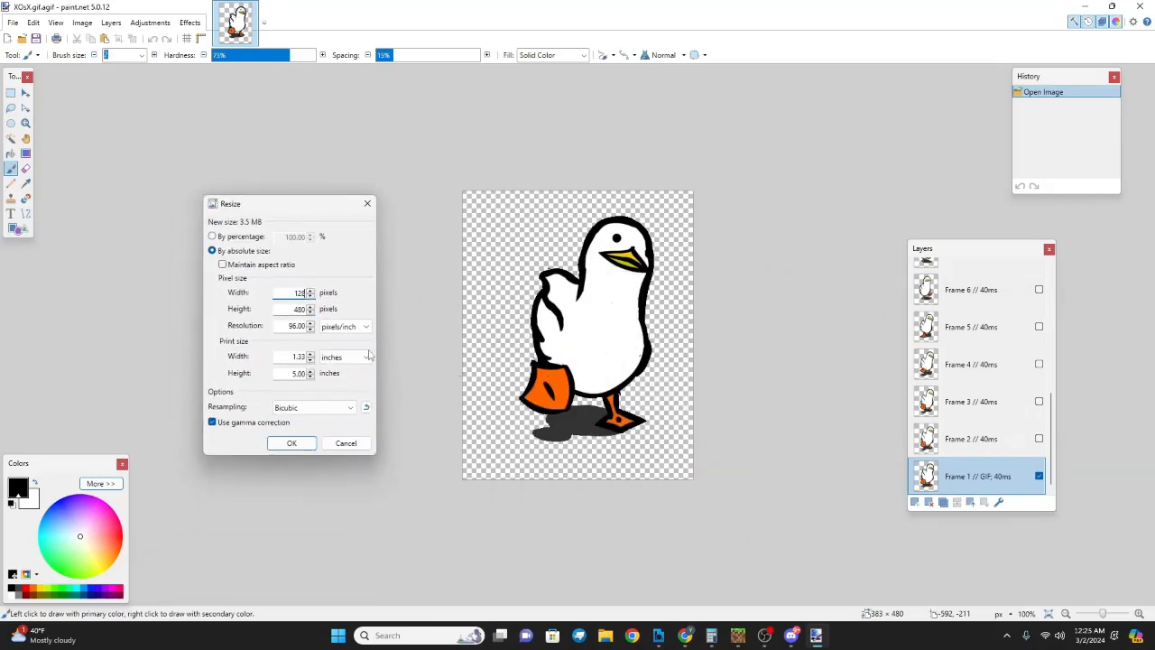
{"action": "double_click", "coordinate": [284, 294]}
{"action": "type", "text": "64"}
{"action": "left_click", "coordinate": [223, 267]}
{"action": "double_click", "coordinate": [287, 308]}
{"action": "type", "text": "64"}
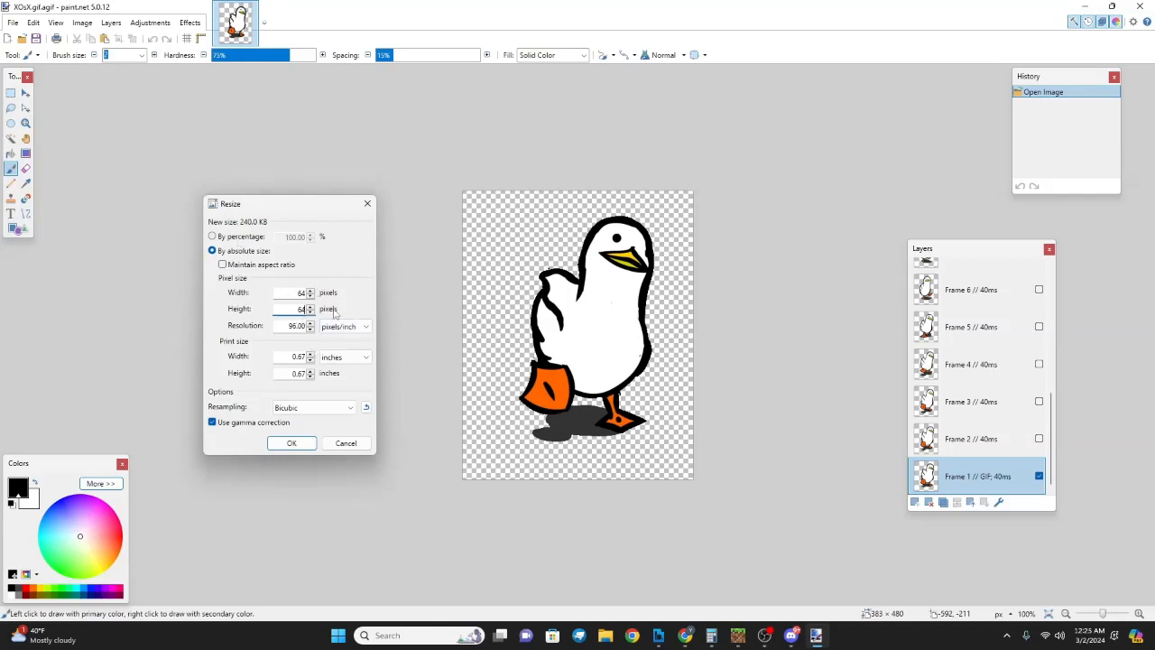
{"action": "left_click", "coordinate": [313, 448]}
{"action": "scroll", "coordinate": [989, 363], "scroll_direction": "up", "scroll_amount": 5}
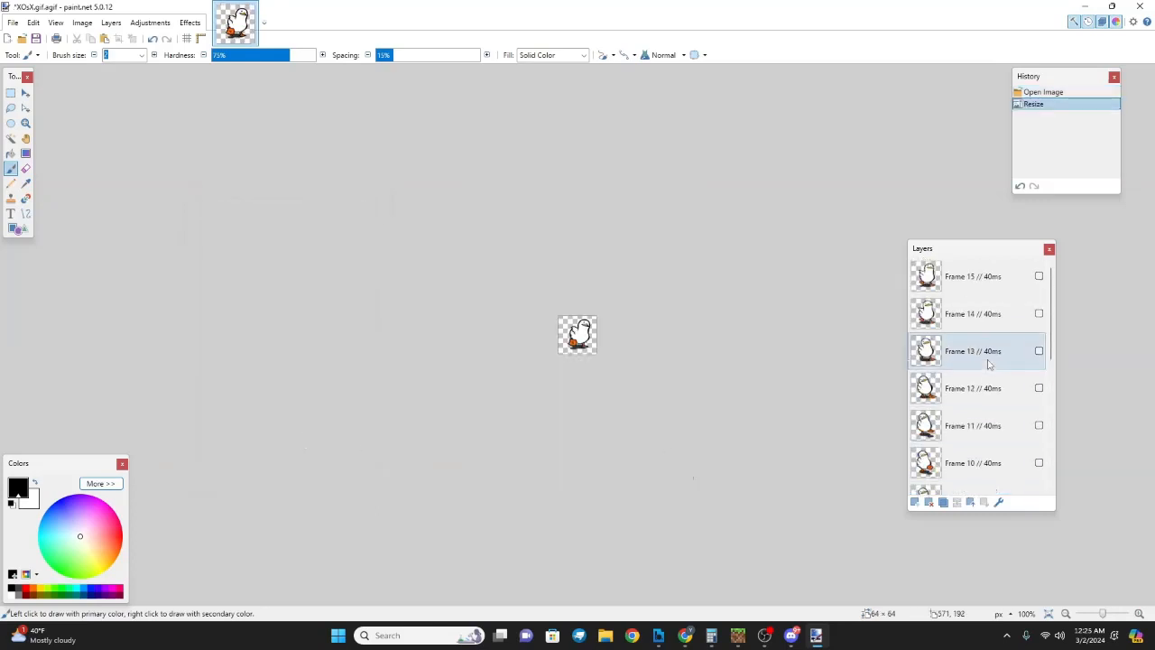
{"action": "scroll", "coordinate": [988, 366], "scroll_direction": "down", "scroll_amount": 5}
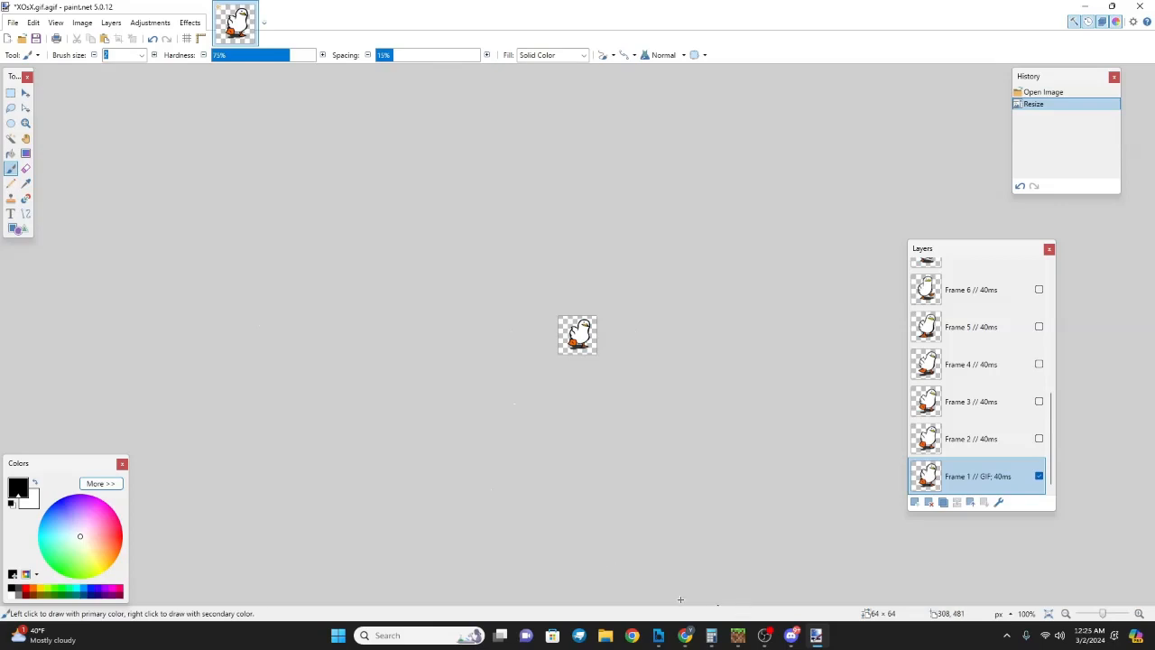
- Open Calculator and place its window over the empty workspace beside the duck image
{"action": "left_click", "coordinate": [338, 635]}
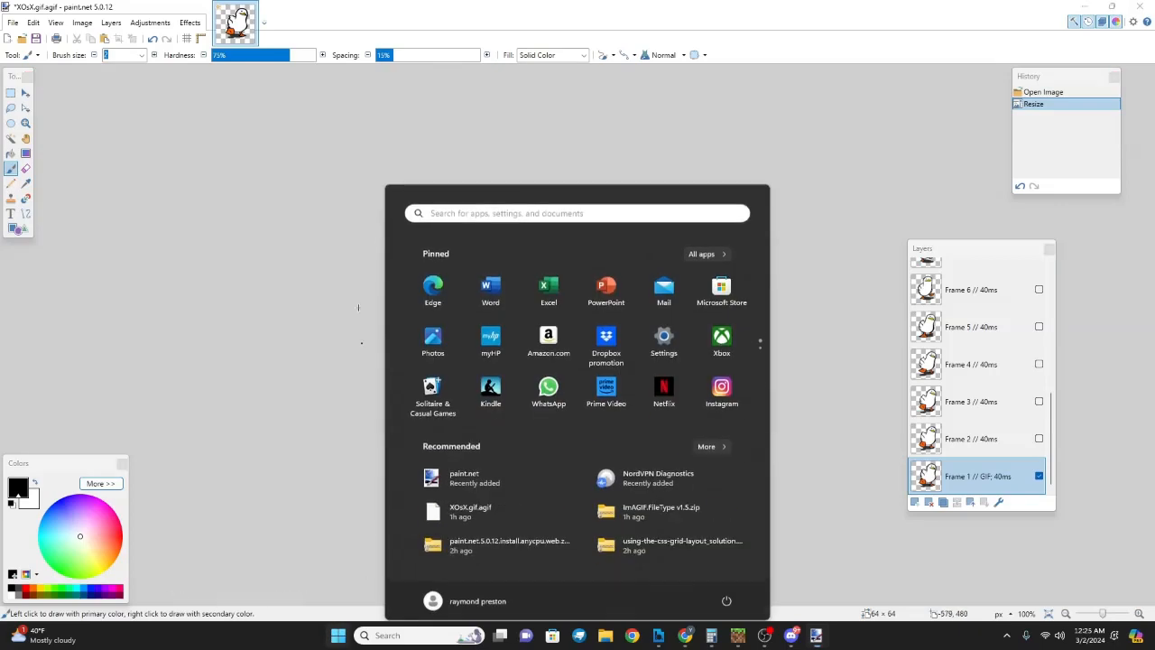
{"action": "left_click", "coordinate": [453, 214]}
{"action": "type", "text": "cac"}
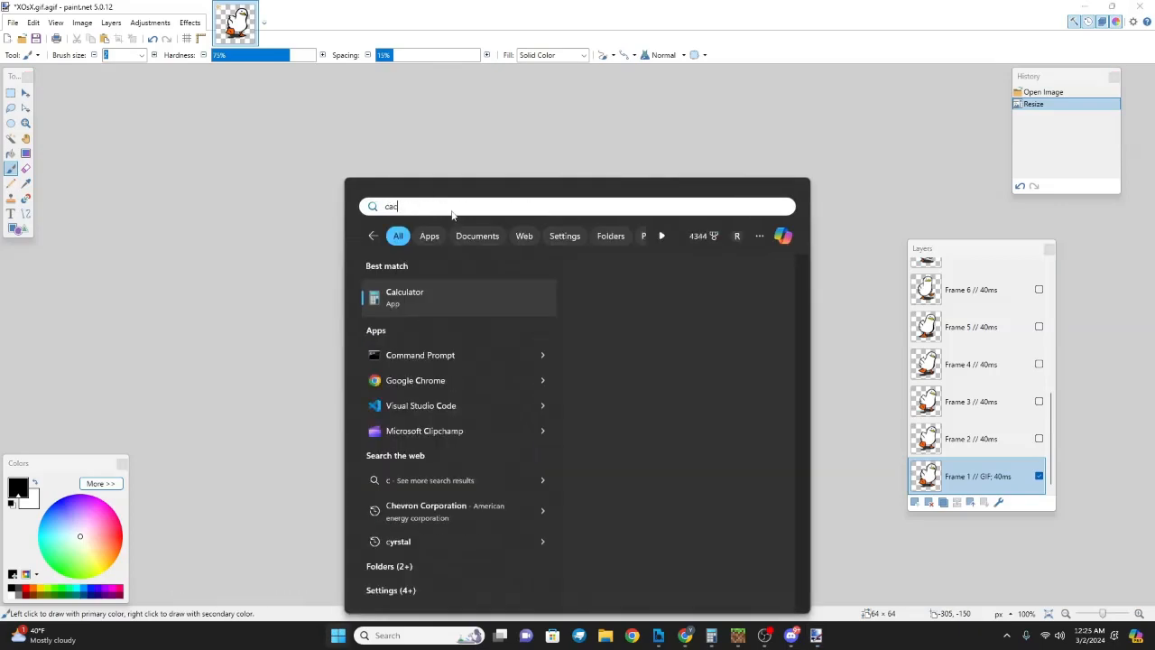
{"action": "left_click", "coordinate": [411, 309]}
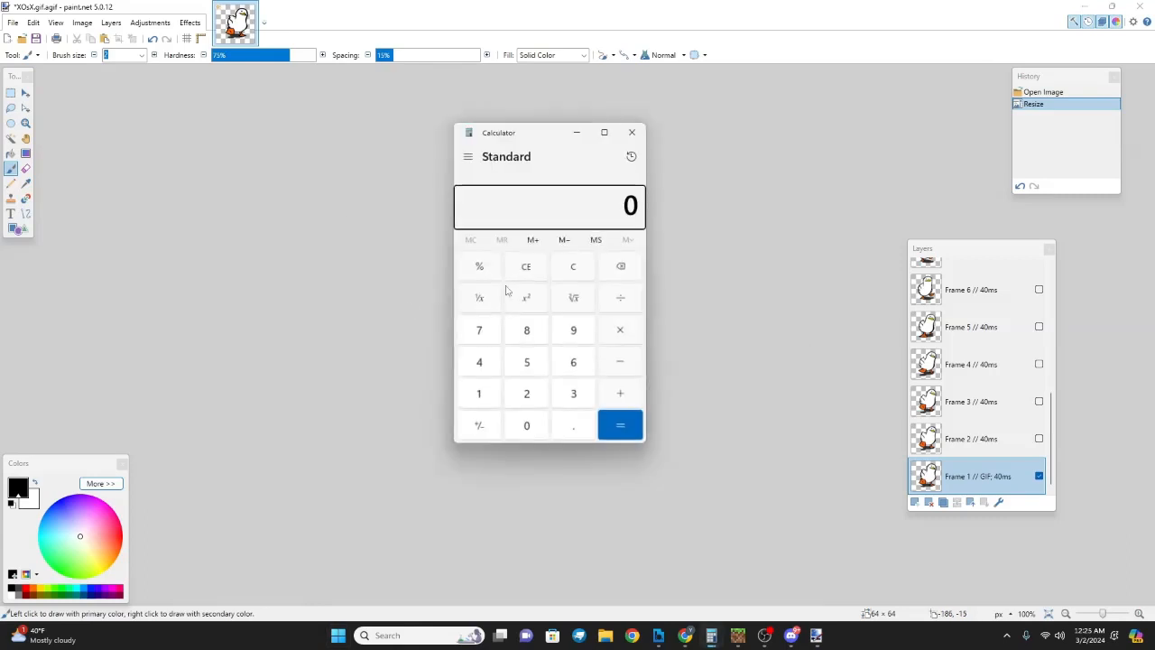
{"action": "left_click_drag", "start_coordinate": [544, 139], "coordinate": [461, 182]}
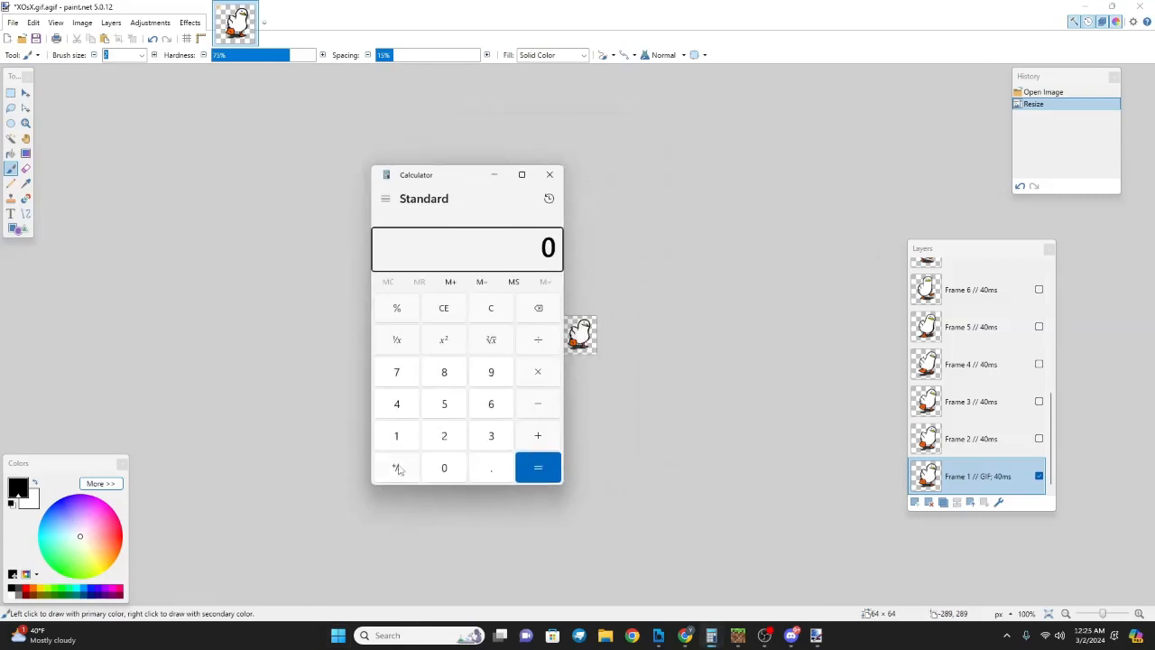
- Calculate the sprite strip height for 128-pixel frames by multiplying 128 by 15, checking the number of frame layers
{"action": "left_click", "coordinate": [403, 437]}
{"action": "left_click", "coordinate": [444, 435]}
{"action": "left_click", "coordinate": [444, 372]}
{"action": "left_click", "coordinate": [538, 372]}
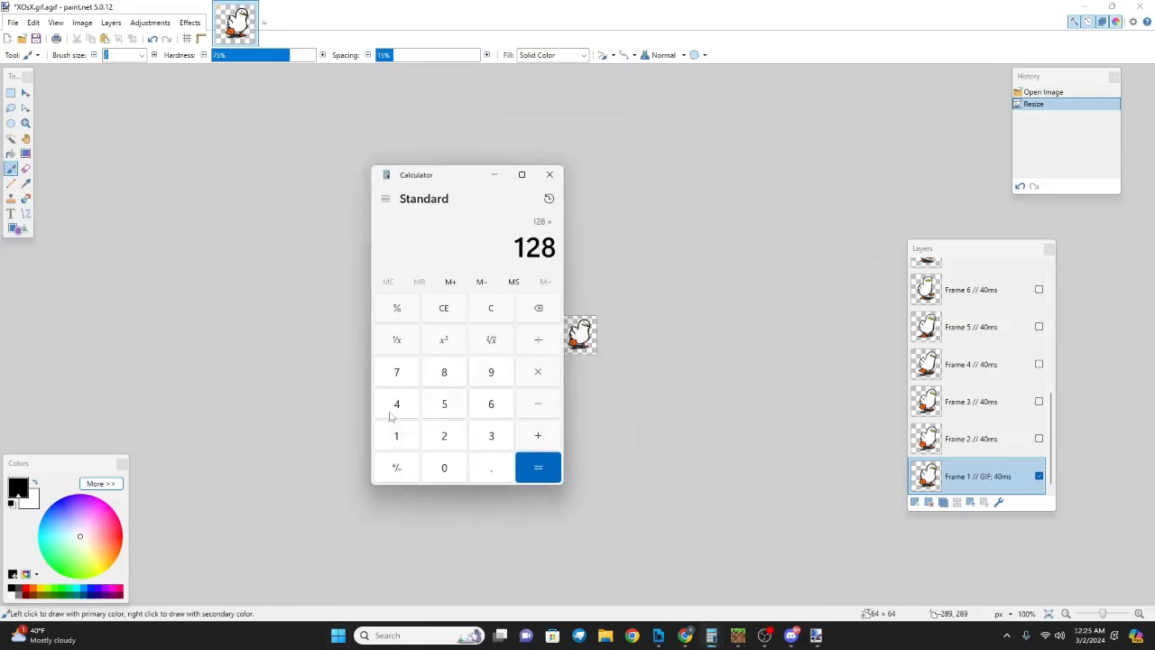
{"action": "left_click", "coordinate": [396, 436]}
{"action": "left_click", "coordinate": [444, 404]}
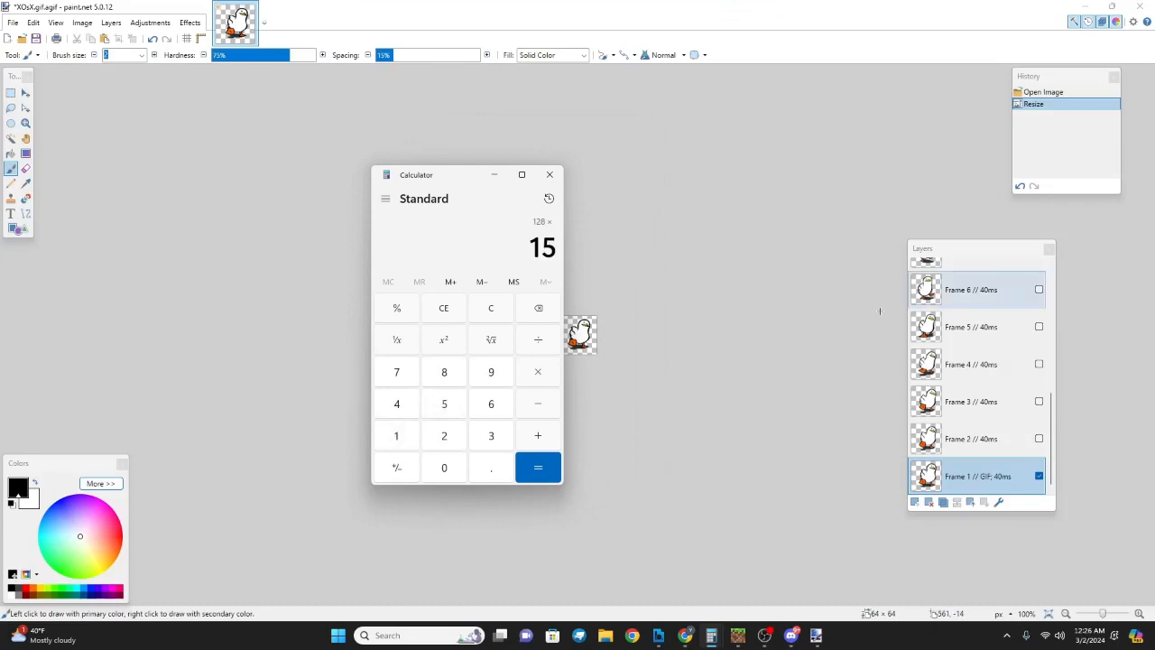
{"action": "scroll", "coordinate": [997, 379], "scroll_direction": "up", "scroll_amount": 3}
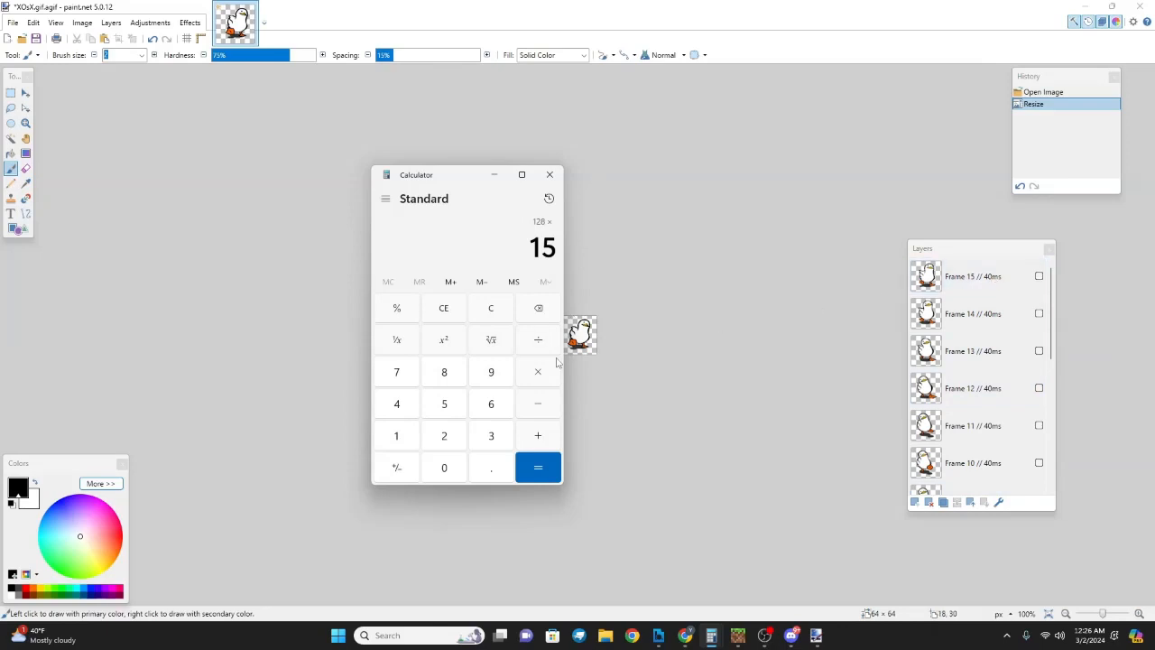
{"action": "left_click", "coordinate": [541, 466]}
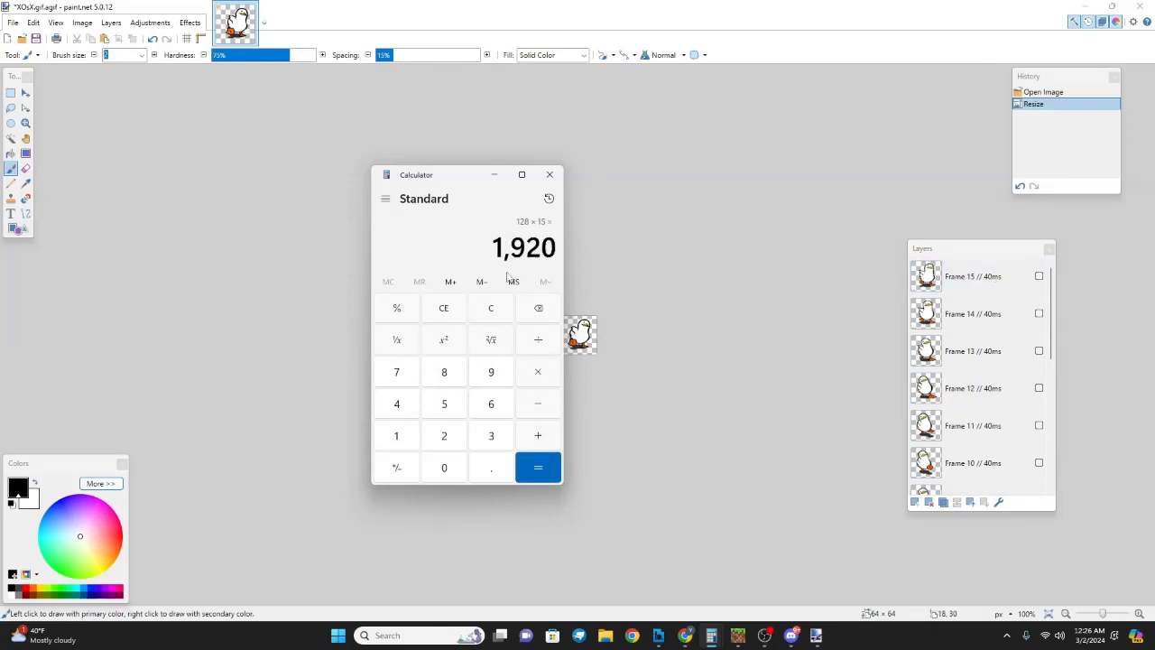
- Calculate the sprite strip height for 64-pixel frames by multiplying 64 by 15, and review the frame layers
{"action": "left_click", "coordinate": [455, 312]}
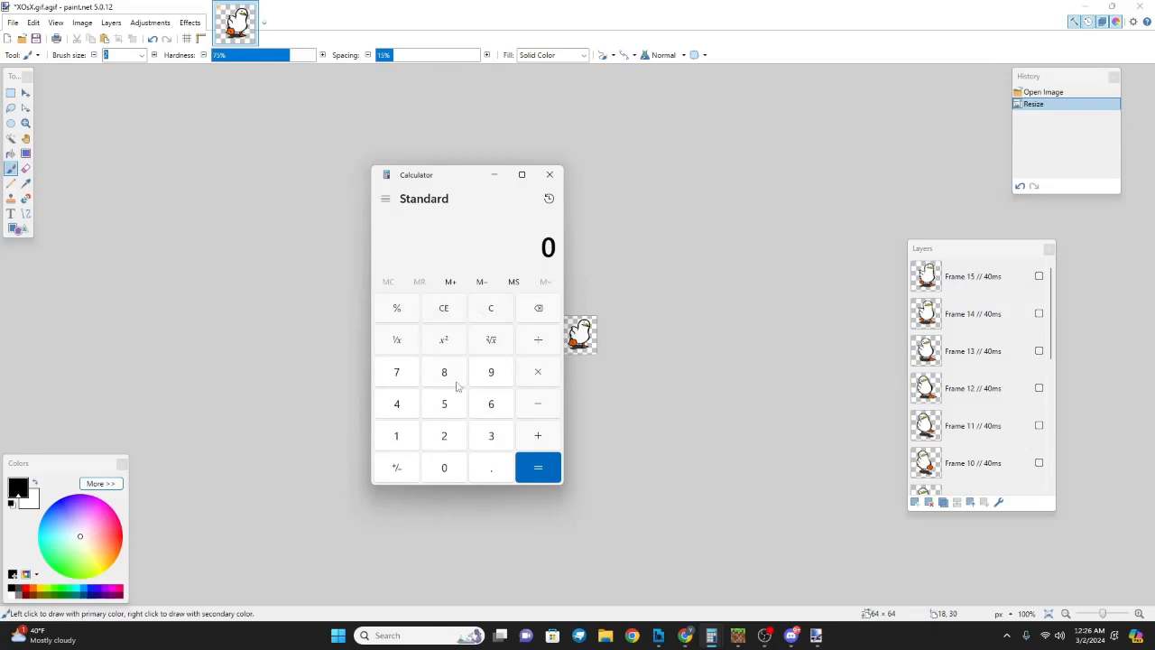
{"action": "left_click", "coordinate": [487, 404]}
{"action": "left_click", "coordinate": [386, 403]}
{"action": "left_click", "coordinate": [536, 372]}
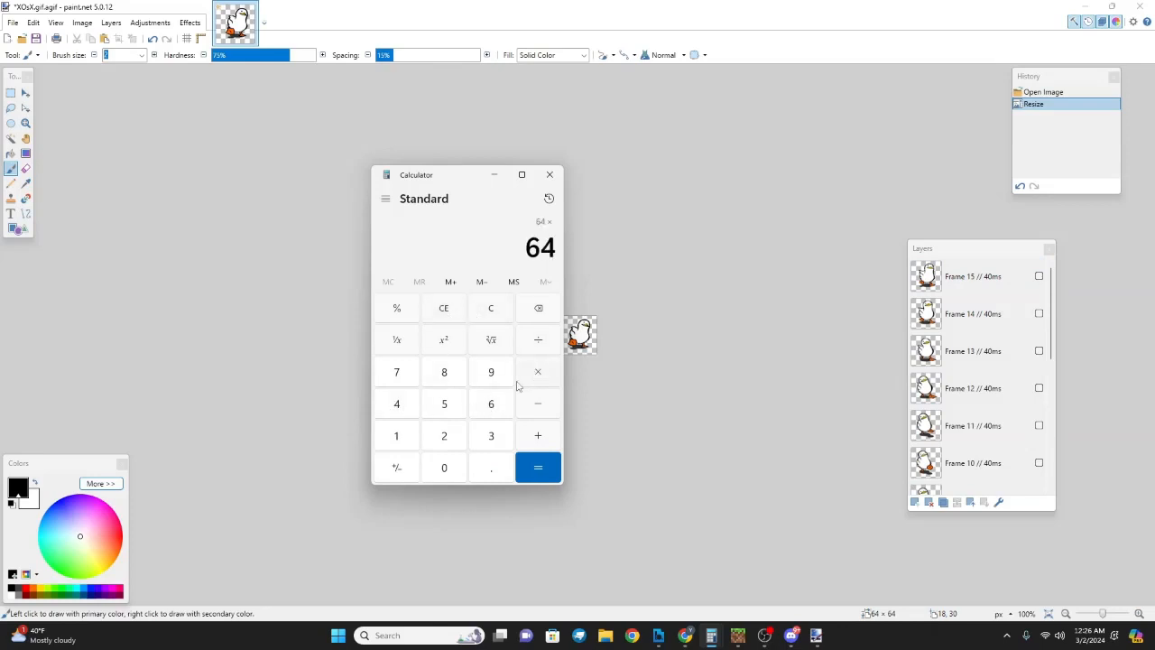
{"action": "left_click", "coordinate": [389, 434]}
{"action": "left_click", "coordinate": [454, 406]}
{"action": "left_click", "coordinate": [538, 464]}
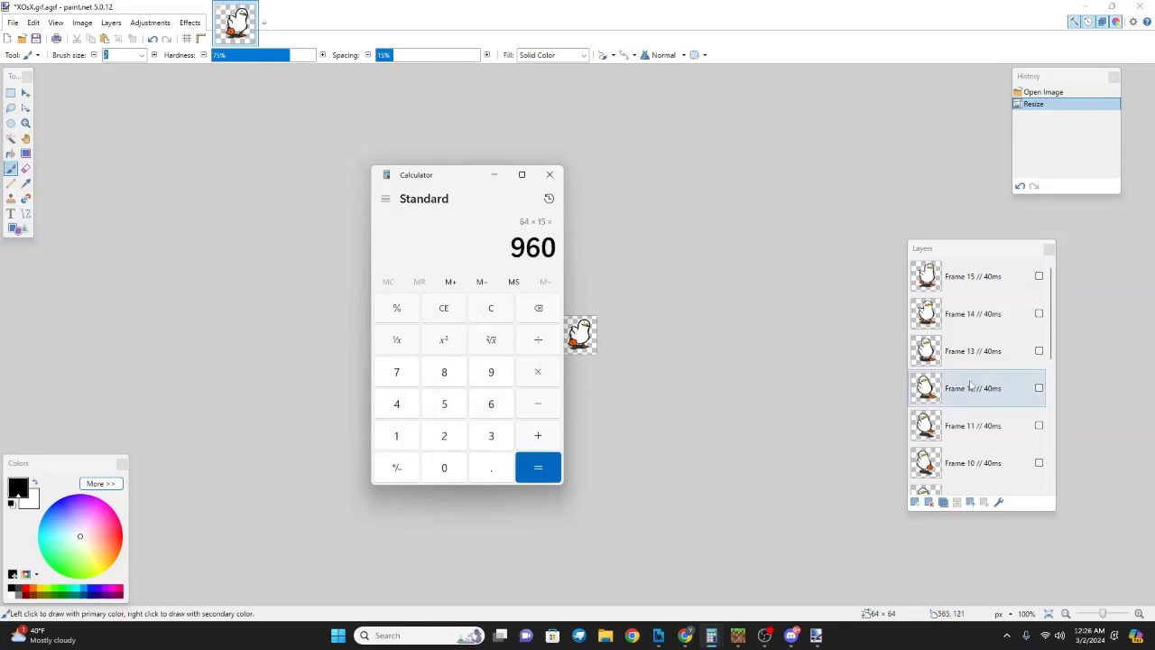
{"action": "scroll", "coordinate": [971, 446], "scroll_direction": "down", "scroll_amount": 5}
{"action": "scroll", "coordinate": [971, 455], "scroll_direction": "up", "scroll_amount": 5}
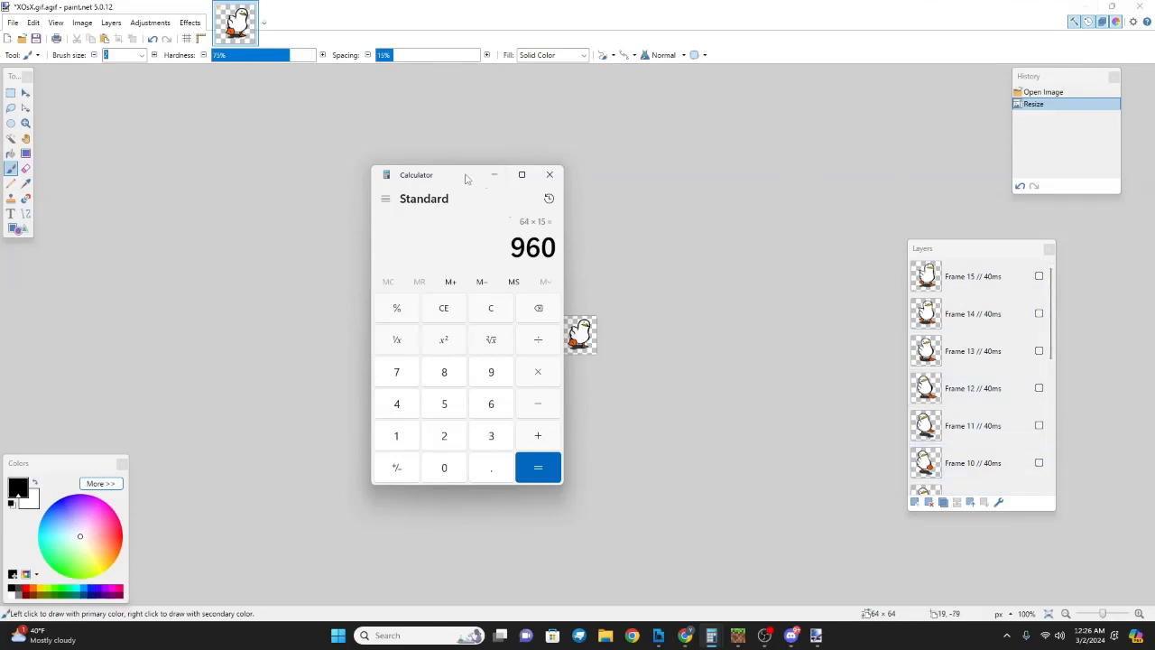
{"action": "left_click_drag", "start_coordinate": [466, 178], "coordinate": [363, 220]}
- Create a new image 64 pixels wide and 960 pixels high
{"action": "left_click", "coordinate": [11, 25]}
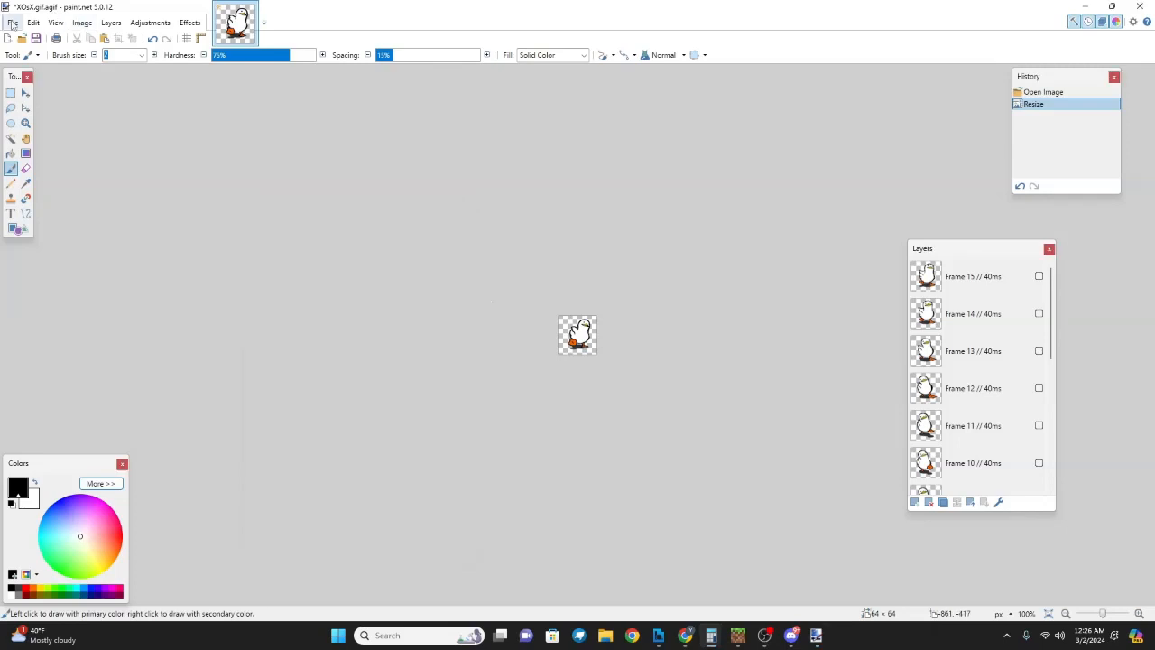
{"action": "left_click", "coordinate": [12, 25]}
{"action": "left_click", "coordinate": [27, 39]}
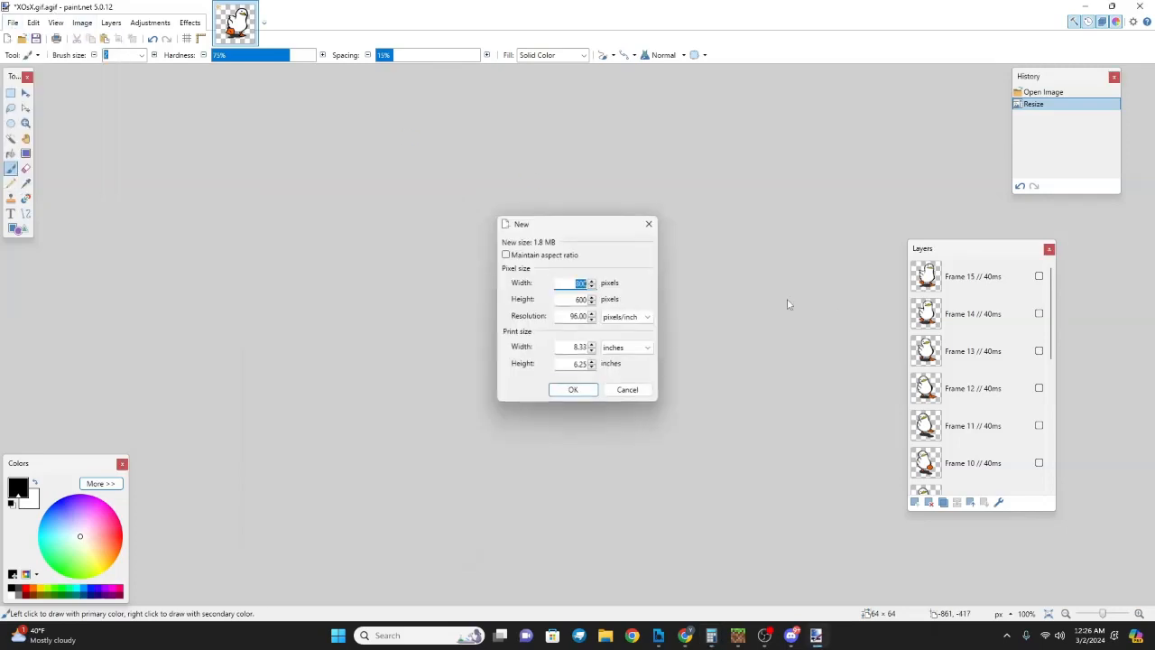
{"action": "type", "text": "64"}
{"action": "key", "text": "Tab"}
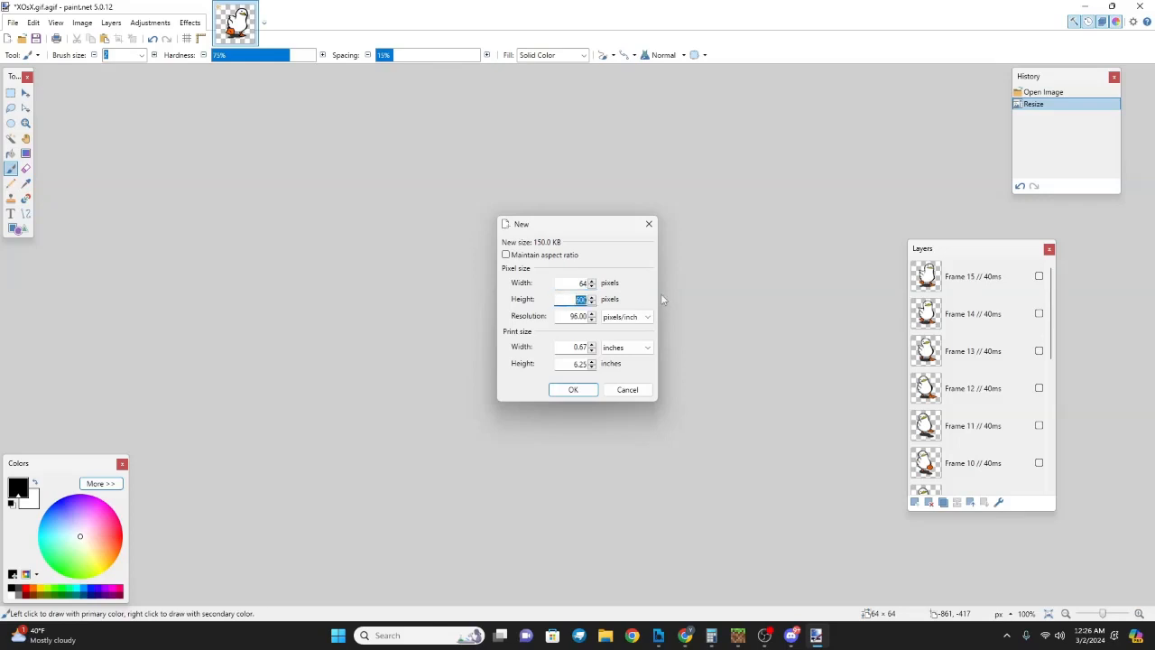
{"action": "type", "text": "960"}
{"action": "left_click", "coordinate": [582, 389]}
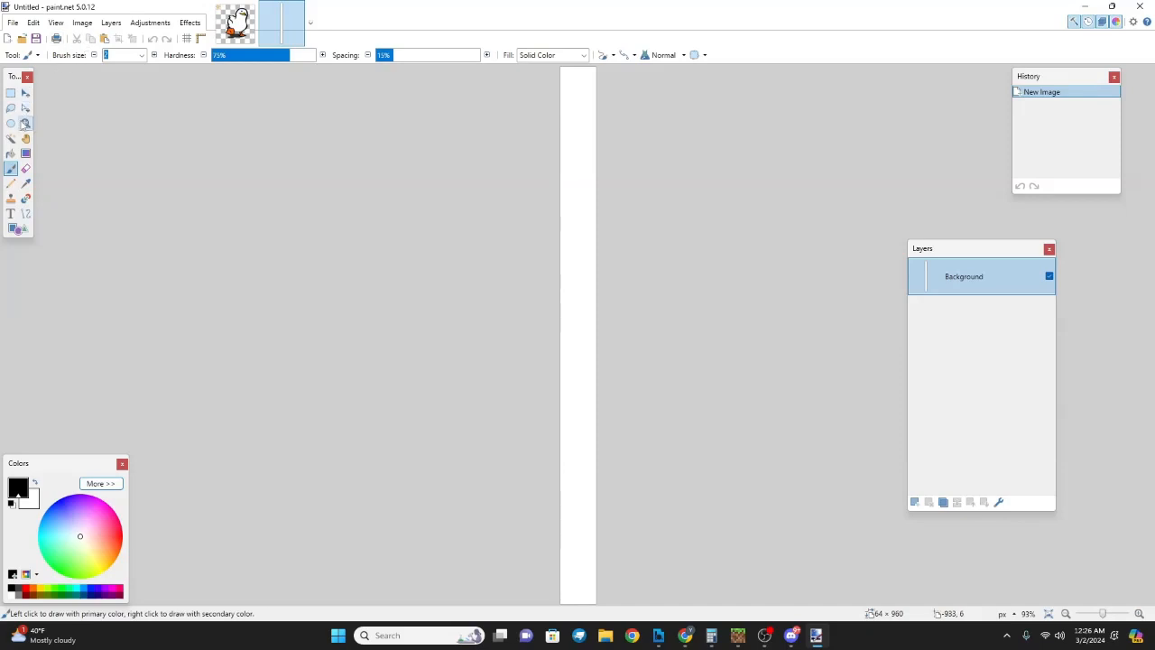
- Erase the new image's entire white background with the Eraser at brush size 500, and set the brush size to 5
{"action": "left_click", "coordinate": [26, 169]}
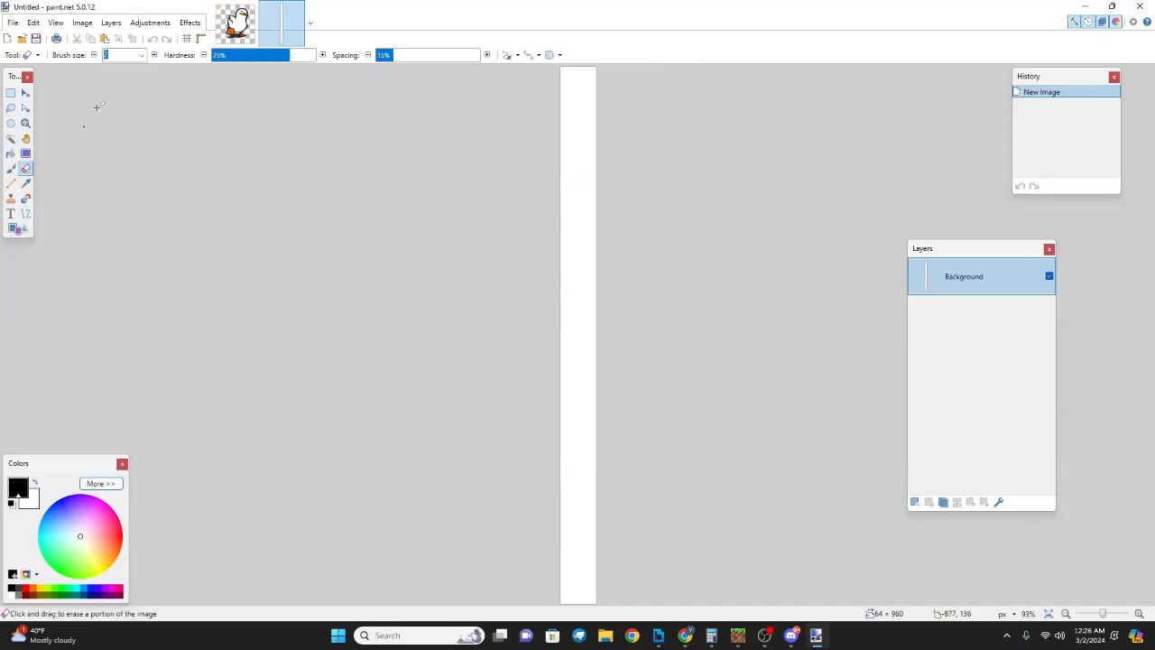
{"action": "left_click_drag", "start_coordinate": [133, 54], "coordinate": [103, 54]}
{"action": "left_click", "coordinate": [109, 55]}
{"action": "type", "text": "00"}
{"action": "left_click_drag", "start_coordinate": [533, 170], "coordinate": [578, 505]}
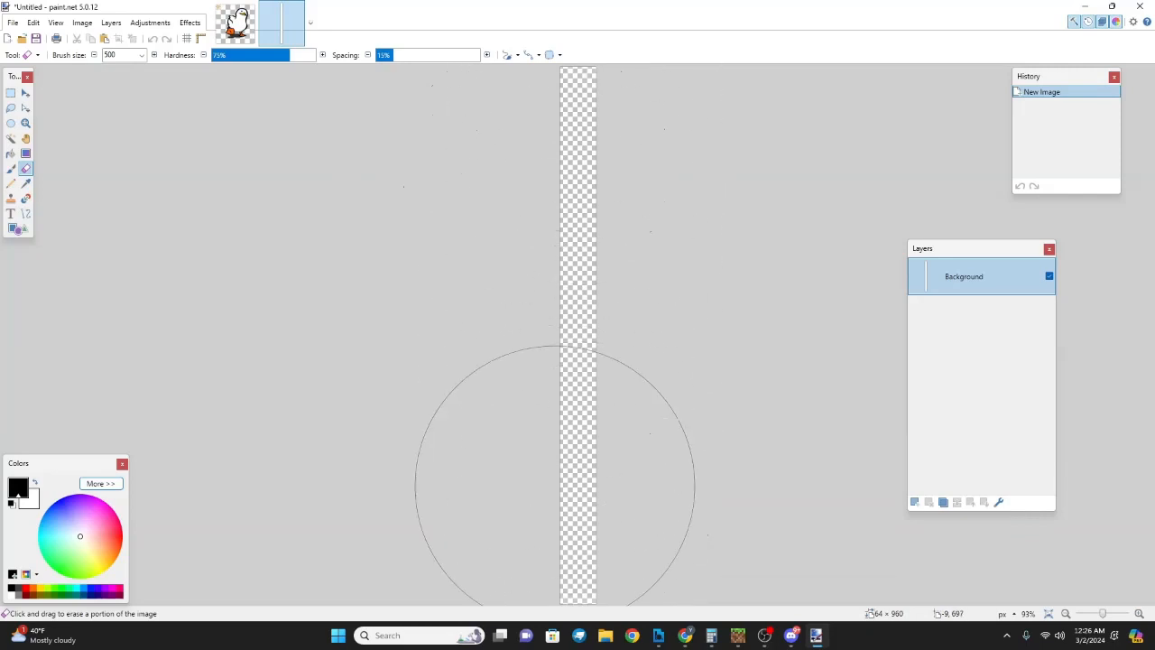
{"action": "left_click_drag", "start_coordinate": [580, 260], "coordinate": [478, 240]}
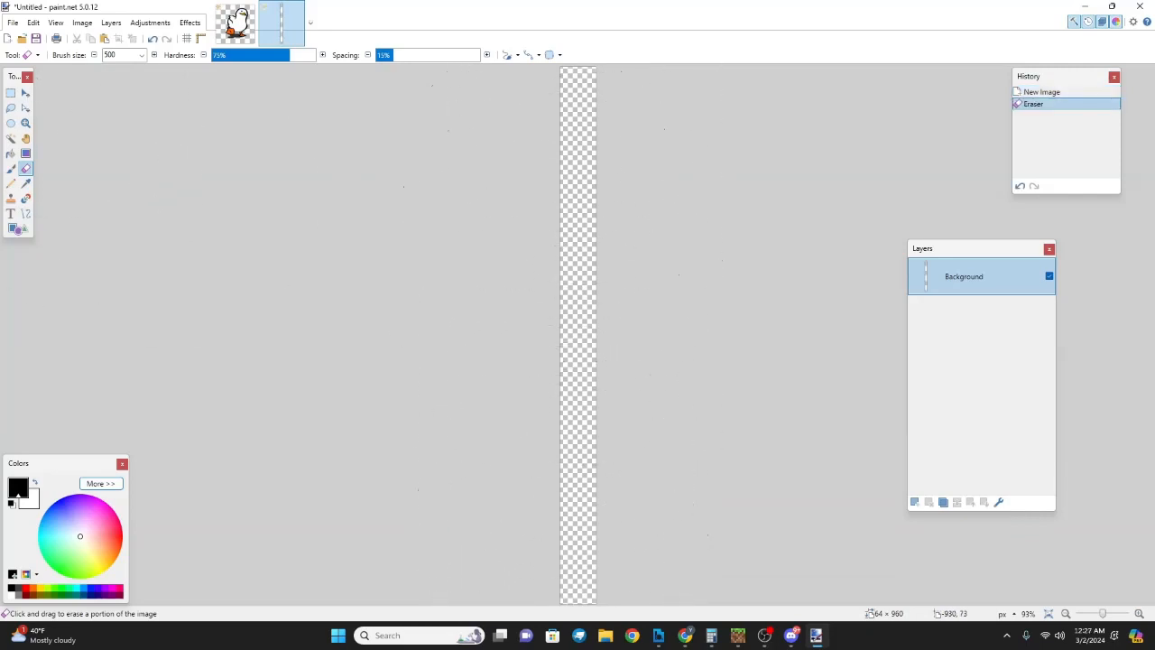
{"action": "left_click_drag", "start_coordinate": [118, 55], "coordinate": [92, 54]}
{"action": "type", "text": "5"}
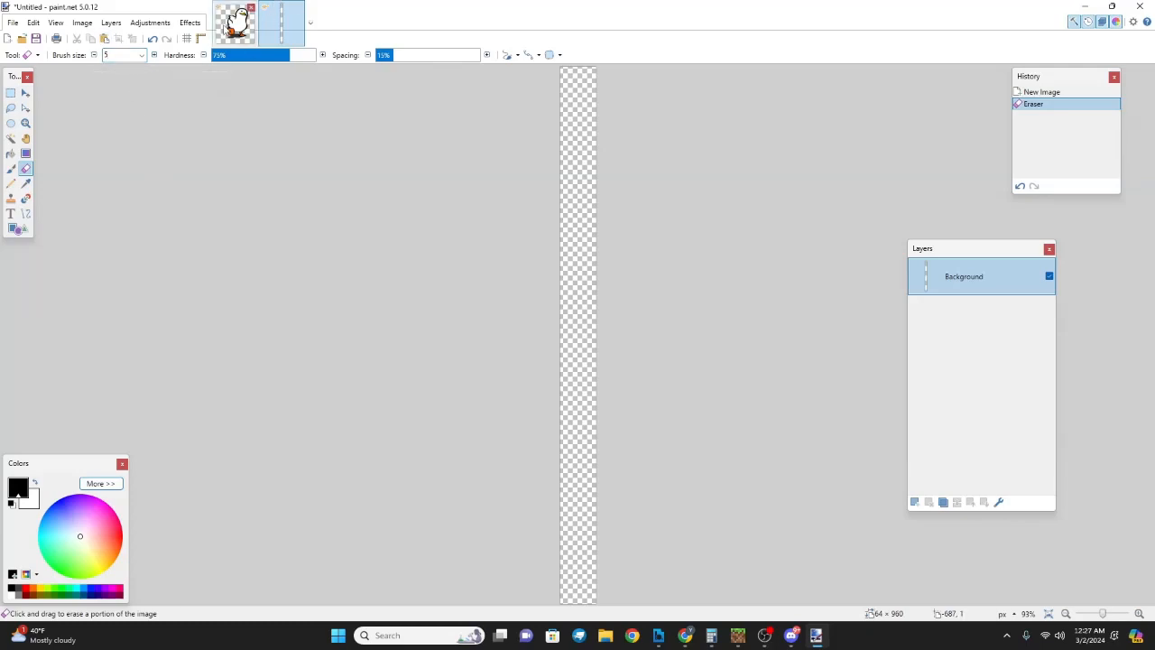
- Select the entire canvas of Frame 1 in the duck GIF image and activate the Paintbrush
{"action": "left_click", "coordinate": [222, 27]}
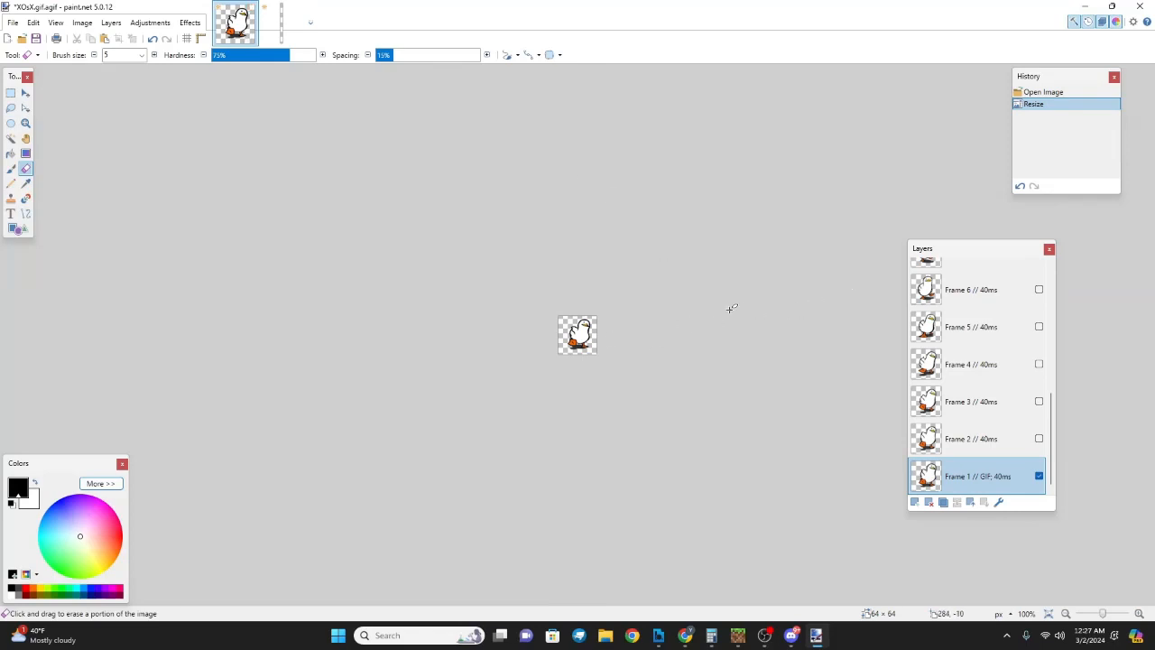
{"action": "key", "text": "ctrl+a"}
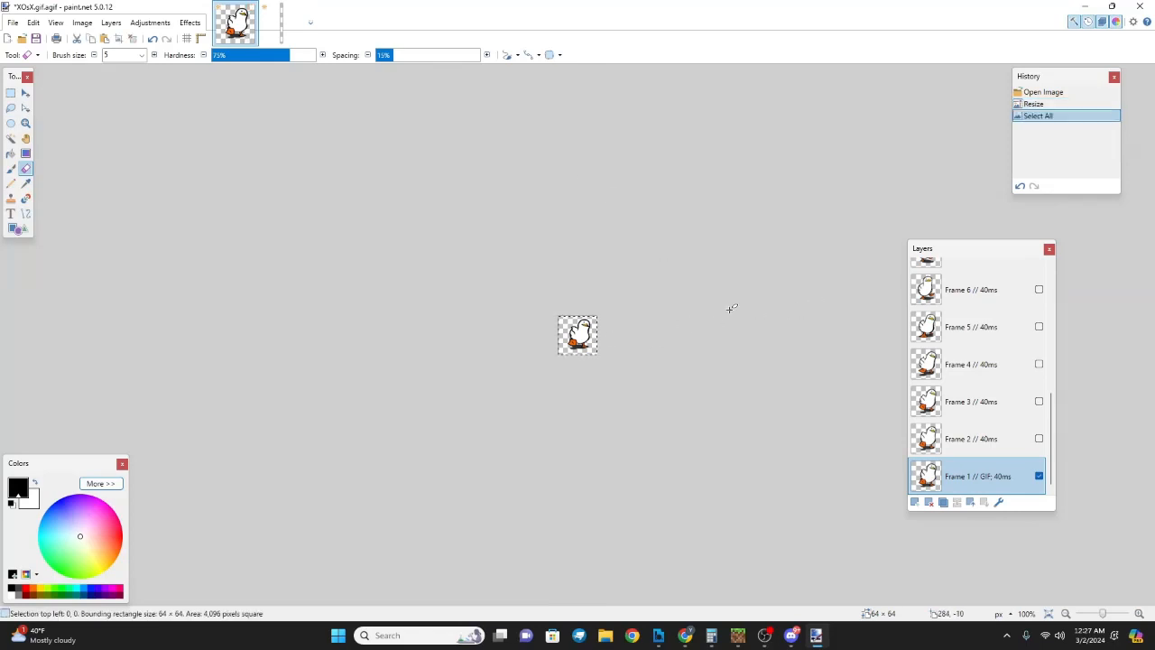
{"action": "left_click", "coordinate": [33, 23]}
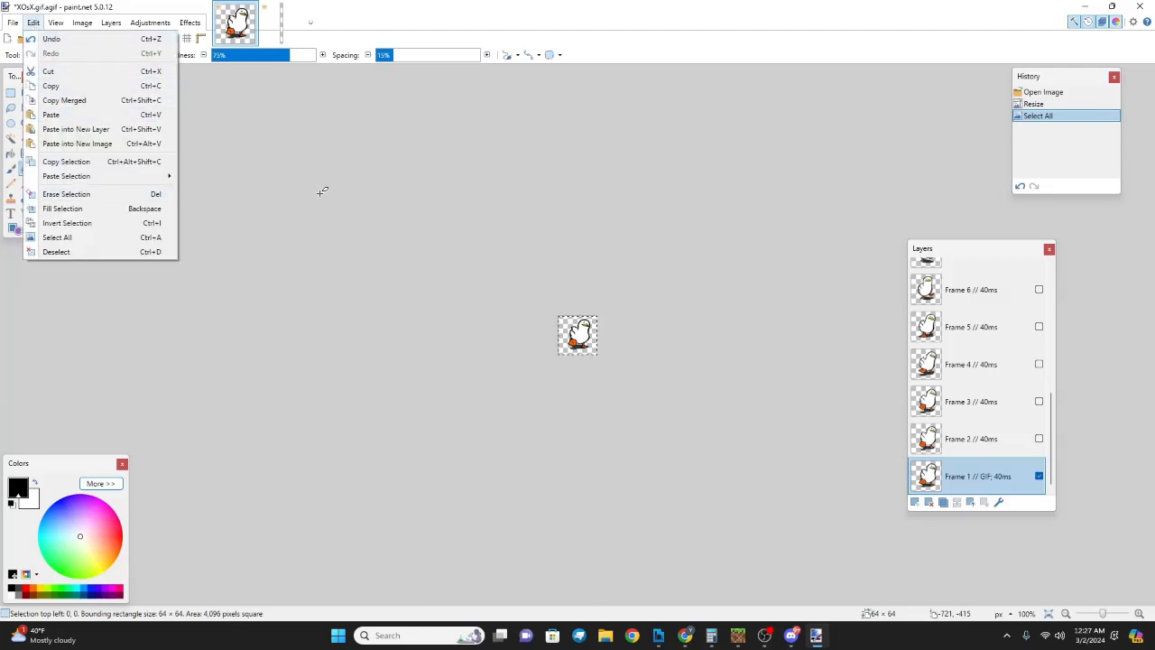
{"action": "left_click", "coordinate": [281, 30]}
{"action": "left_click", "coordinate": [235, 22]}
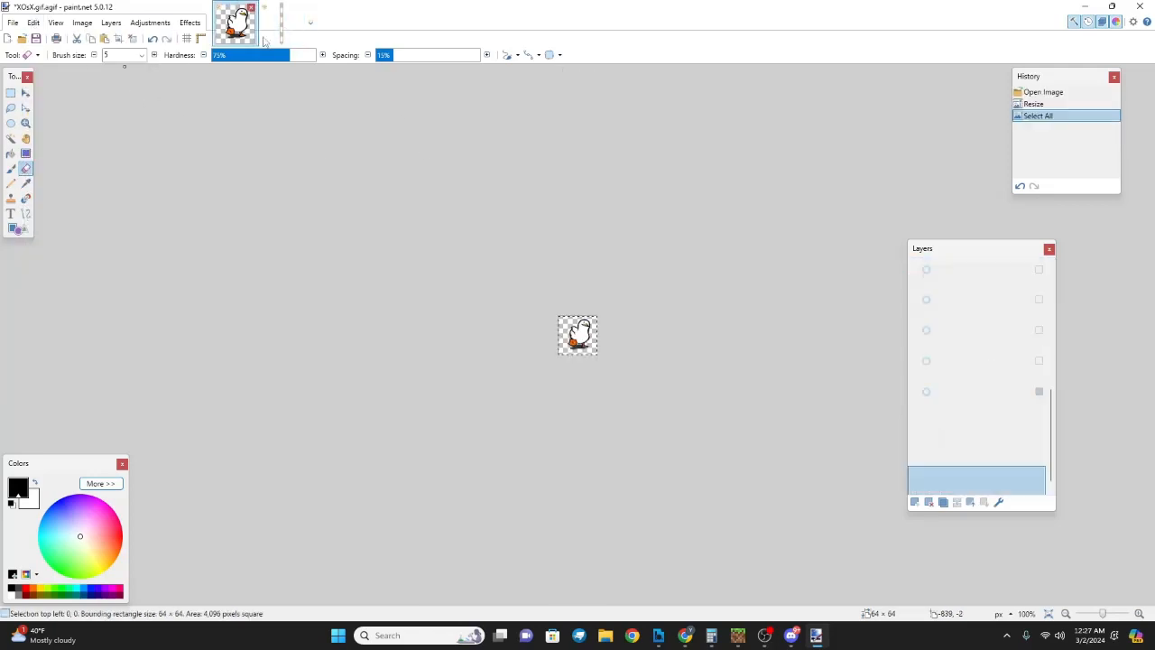
{"action": "left_click", "coordinate": [11, 169]}
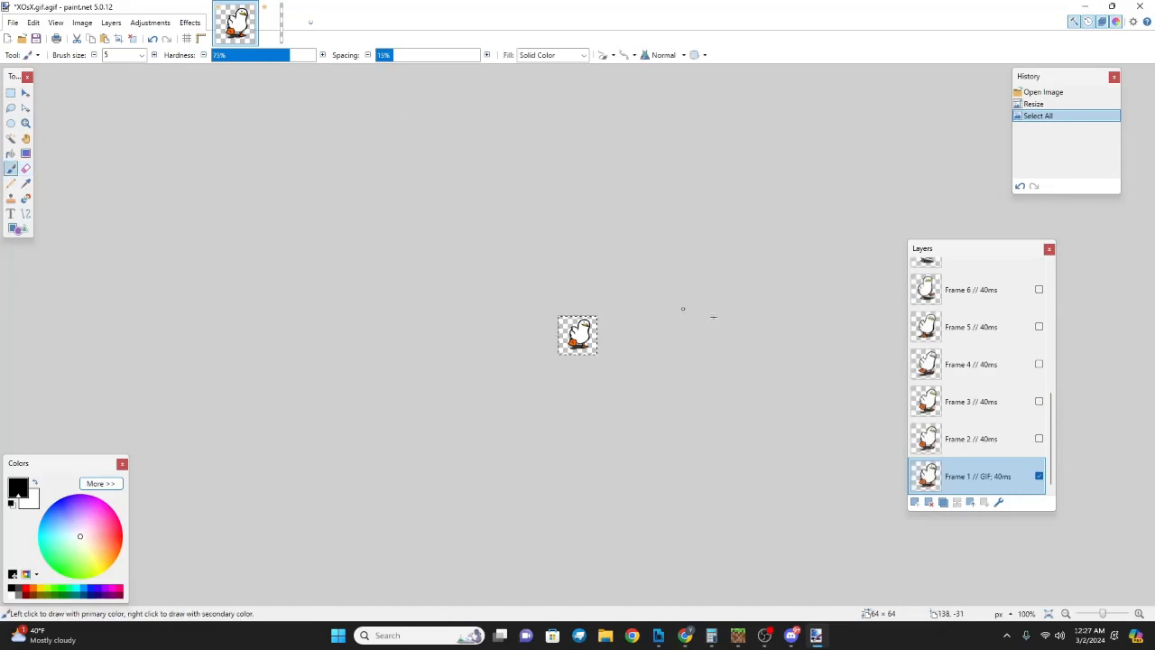
{"action": "scroll", "coordinate": [693, 357], "scroll_direction": "up", "scroll_amount": 2, "text": "ctrl"}
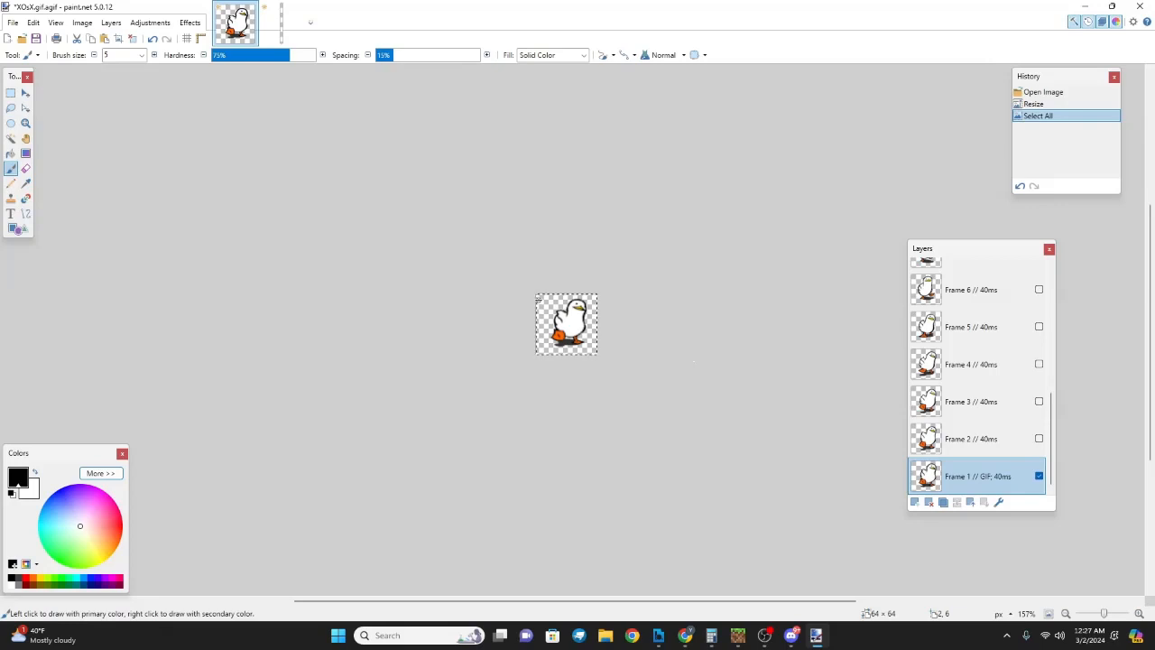
{"action": "scroll", "coordinate": [539, 299], "scroll_direction": "up", "scroll_amount": 5, "text": "ctrl"}
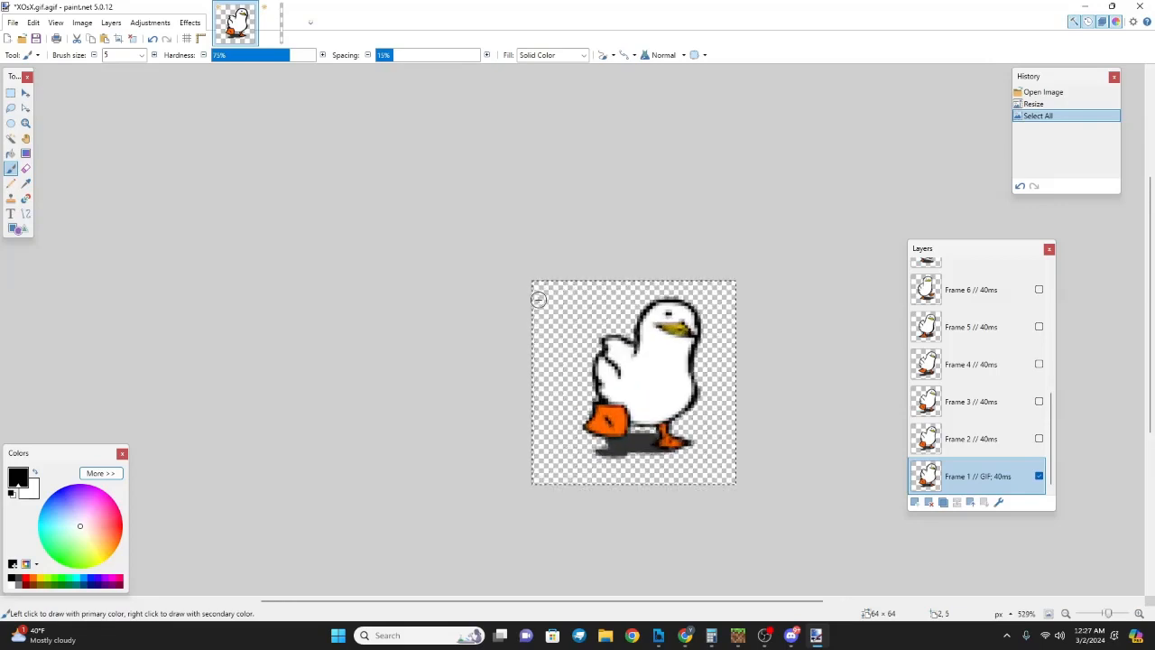
{"action": "scroll", "coordinate": [539, 299], "scroll_direction": "up", "scroll_amount": 1, "text": "ctrl"}
{"action": "scroll", "coordinate": [539, 298], "scroll_direction": "down", "scroll_amount": 4, "text": "ctrl"}
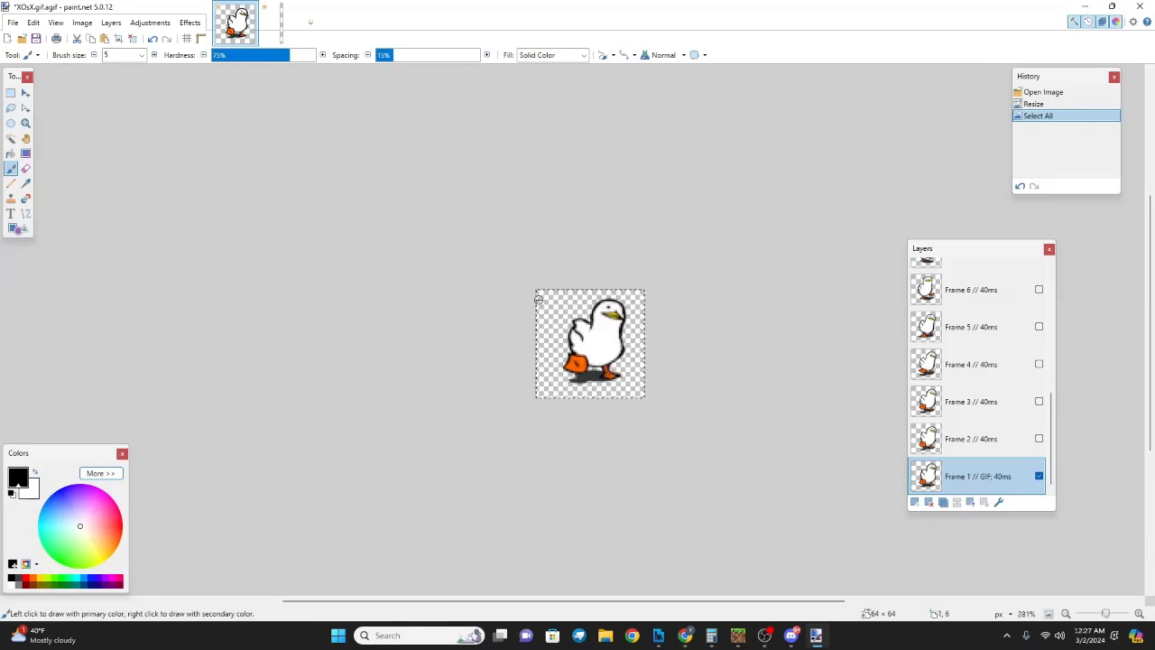
{"action": "scroll", "coordinate": [539, 299], "scroll_direction": "down", "scroll_amount": 2}
{"action": "scroll", "coordinate": [539, 299], "scroll_direction": "up", "scroll_amount": 1, "text": "ctrl"}
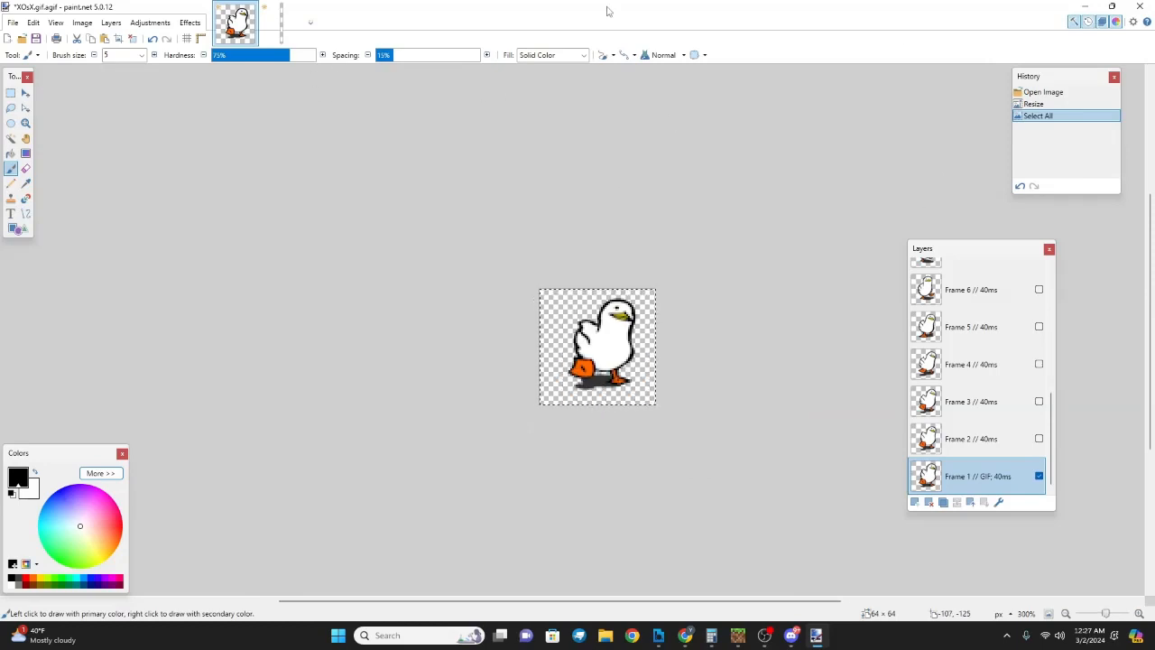
{"action": "key", "text": "ctrl+plus"}
{"action": "key", "text": "ctrl+plus"}
{"action": "key", "text": "ctrl+plus"}
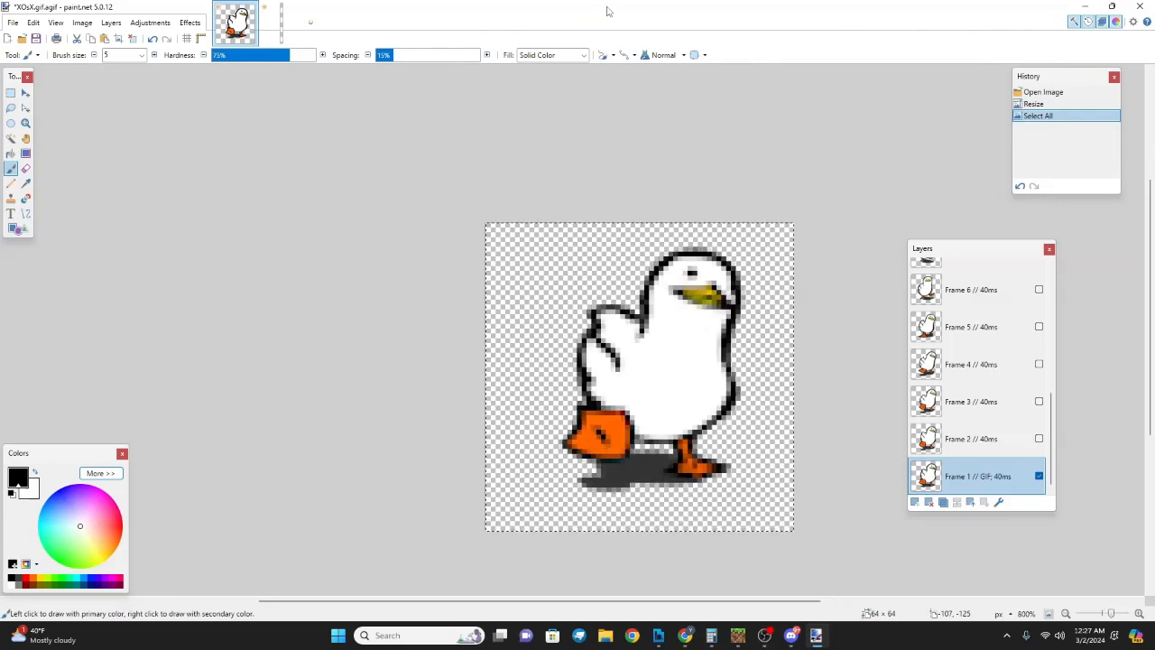
{"action": "key", "text": "ctrl+minus"}
{"action": "key", "text": "ctrl+minus"}
{"action": "key", "text": "ctrl+minus"}
{"action": "key", "text": "ctrl+minus"}
{"action": "key", "text": "ctrl+minus"}
{"action": "key", "text": "ctrl+plus"}
{"action": "key", "text": "ctrl+plus"}
{"action": "key", "text": "ctrl+plus"}
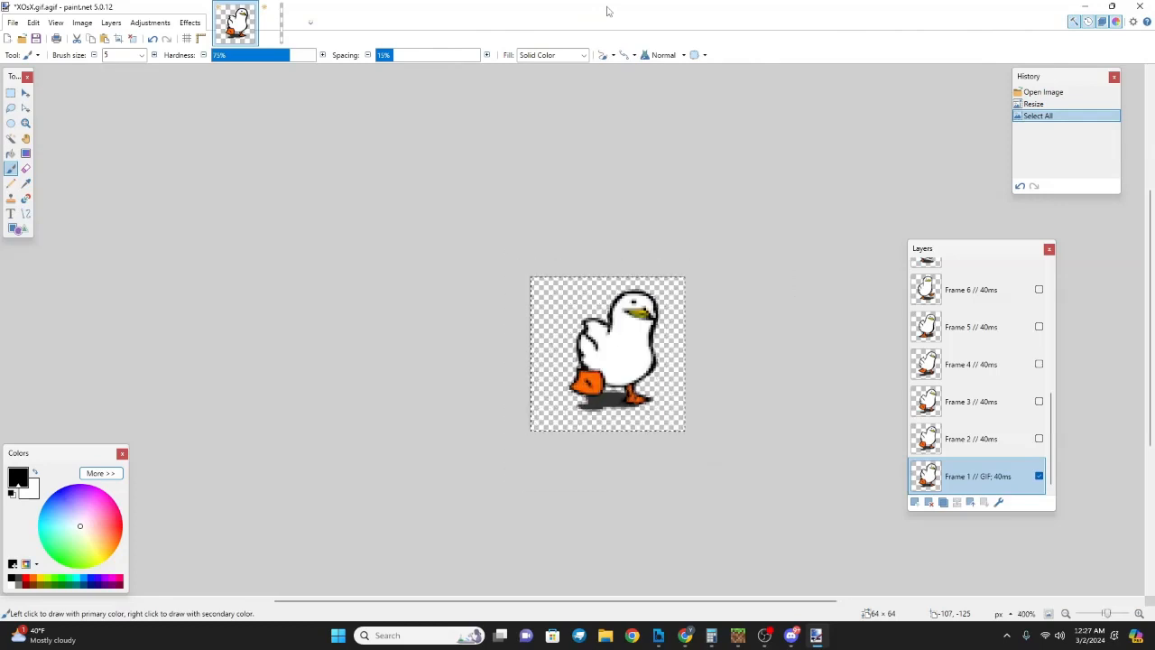
{"action": "key", "text": "ctrl+minus"}
{"action": "key", "text": "ctrl+minus"}
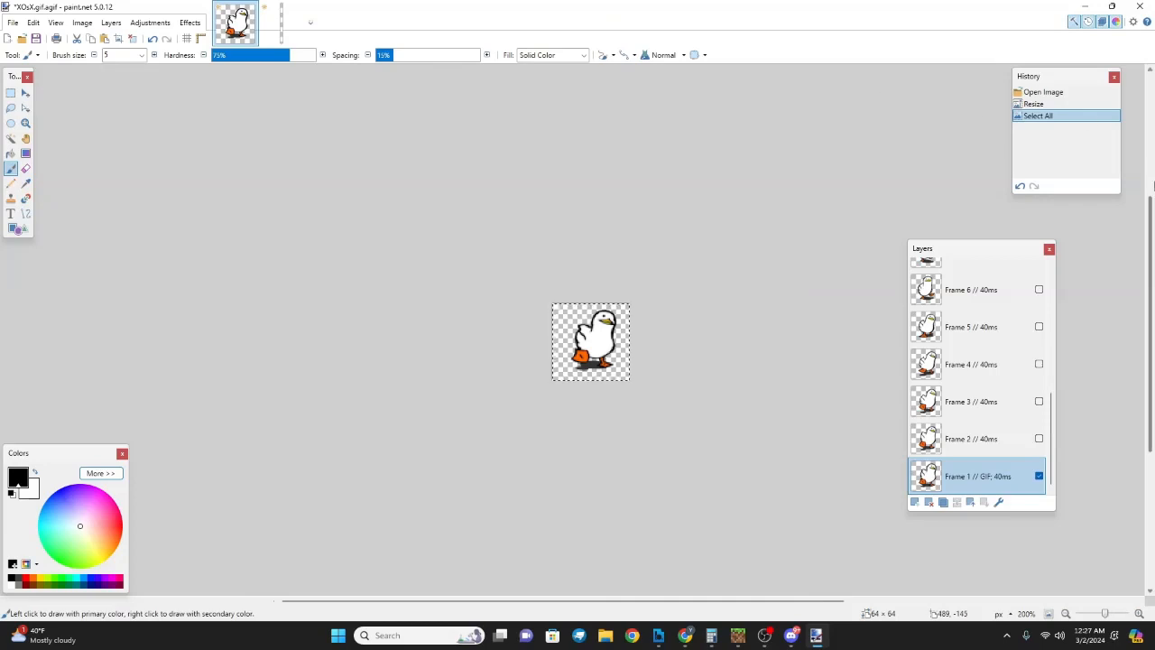
- Paint black marks in all four corners of Frame 1 with the Paintbrush at size 5
{"action": "scroll", "coordinate": [735, 407], "scroll_direction": "up", "scroll_amount": 5, "text": "ctrl"}
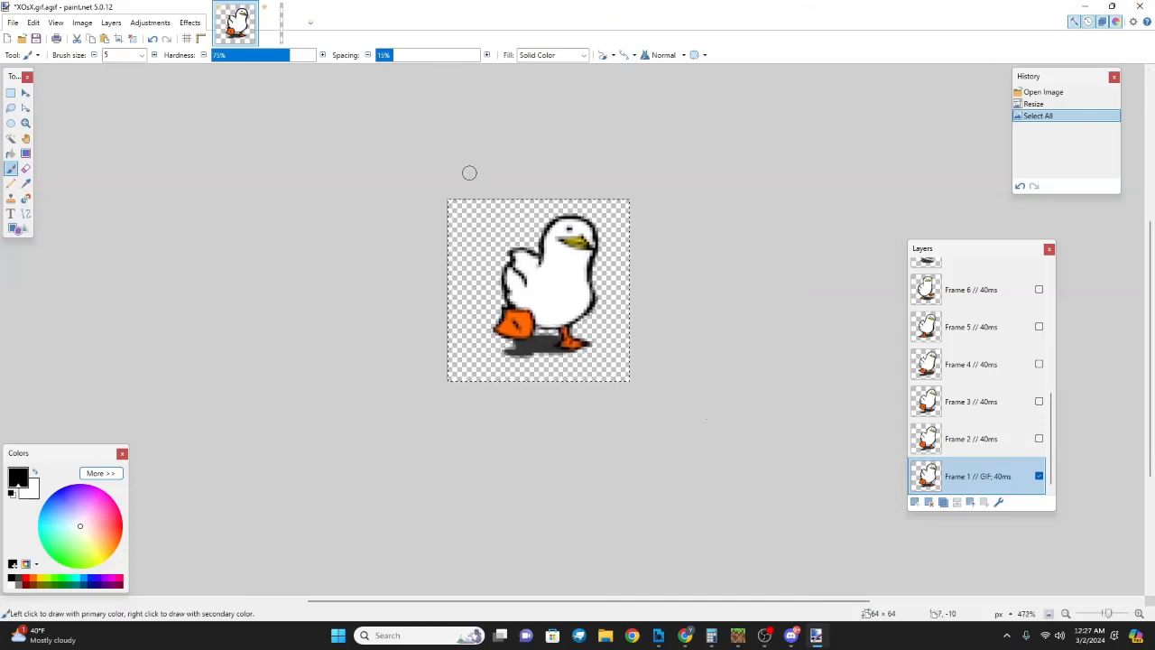
{"action": "mouse_move", "coordinate": [469, 172]}
{"action": "left_mouse_down"}
{"action": "mouse_move", "coordinate": [424, 226]}
{"action": "mouse_move", "coordinate": [466, 172]}
{"action": "mouse_move", "coordinate": [433, 214]}
{"action": "mouse_move", "coordinate": [442, 211]}
{"action": "left_mouse_up"}
{"action": "mouse_move", "coordinate": [615, 186]}
{"action": "left_mouse_down"}
{"action": "mouse_move", "coordinate": [646, 214]}
{"action": "mouse_move", "coordinate": [614, 188]}
{"action": "left_mouse_up"}
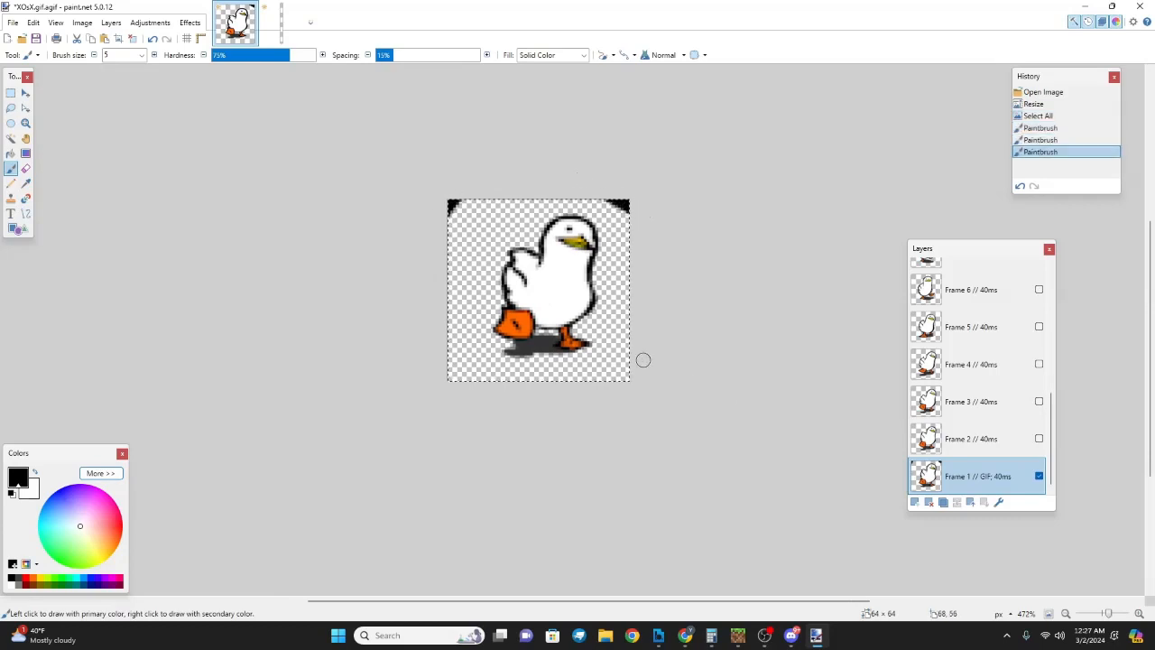
{"action": "left_click_drag", "start_coordinate": [643, 360], "coordinate": [626, 377]}
{"action": "left_click_drag", "start_coordinate": [470, 405], "coordinate": [418, 363]}
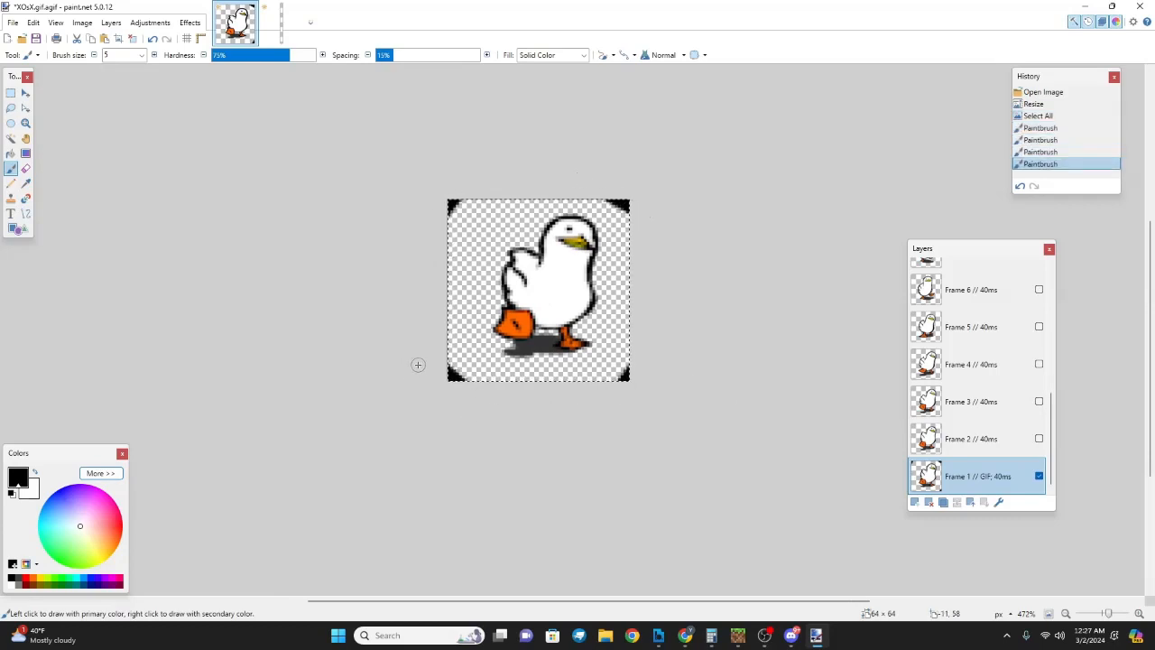
- Copy all of the corner-marked Frame 1 and paste it at the top of the 64 × 960 strip image
{"action": "key", "text": "ctrl+a"}
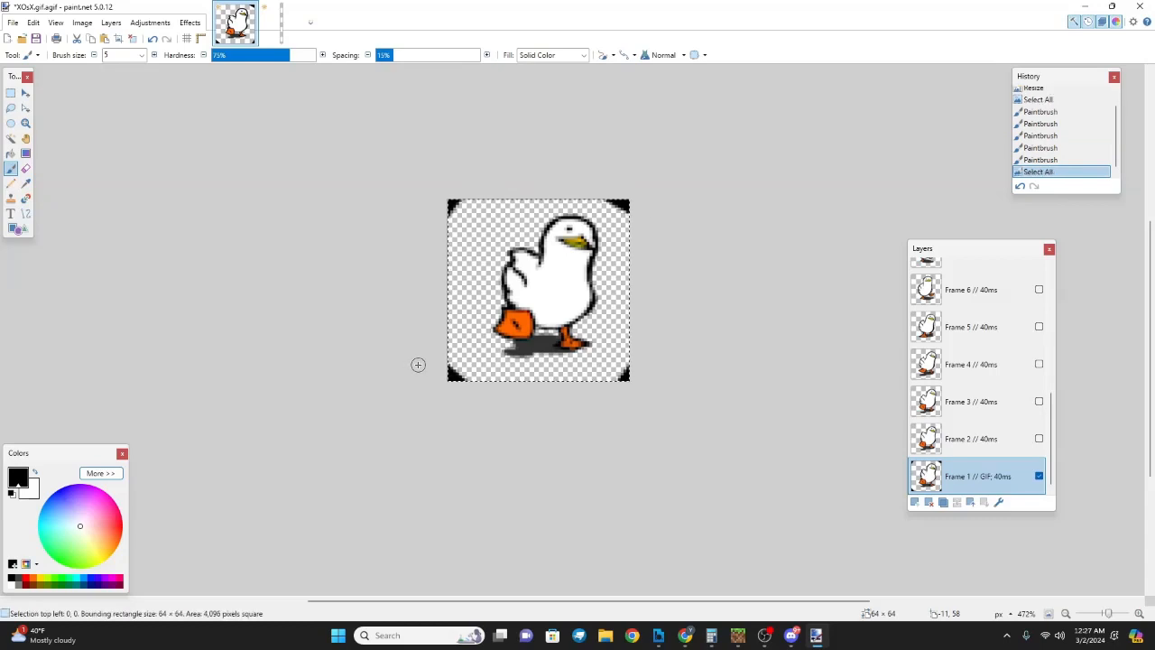
{"action": "left_click", "coordinate": [282, 25]}
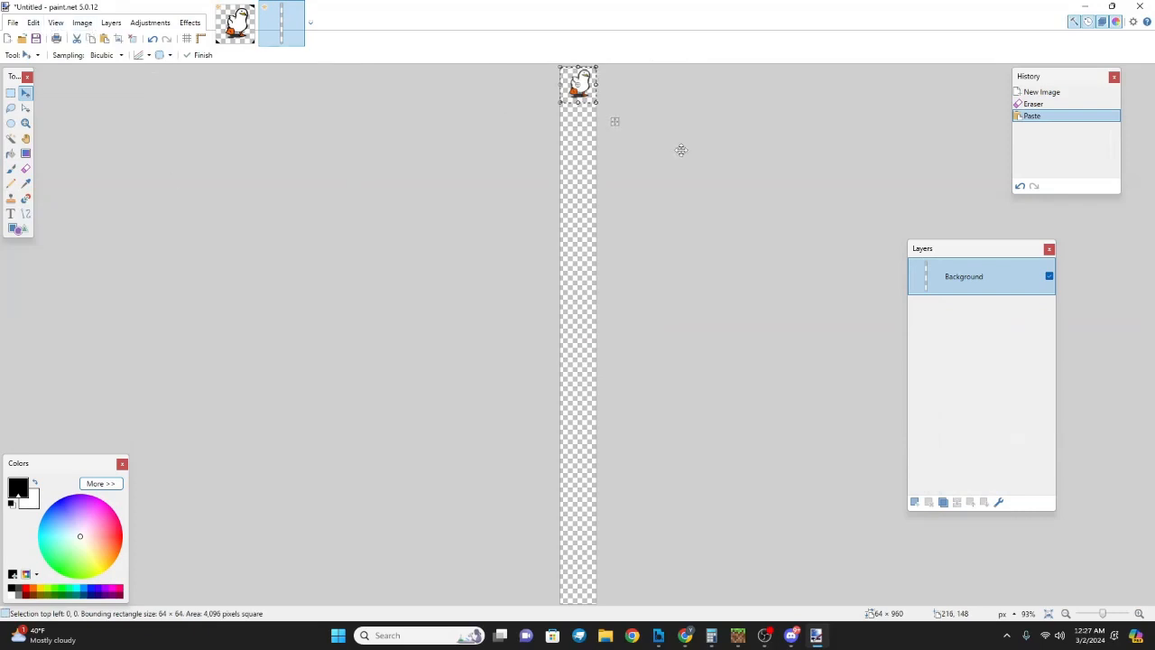
{"action": "scroll", "coordinate": [681, 149], "scroll_direction": "up", "scroll_amount": 6}
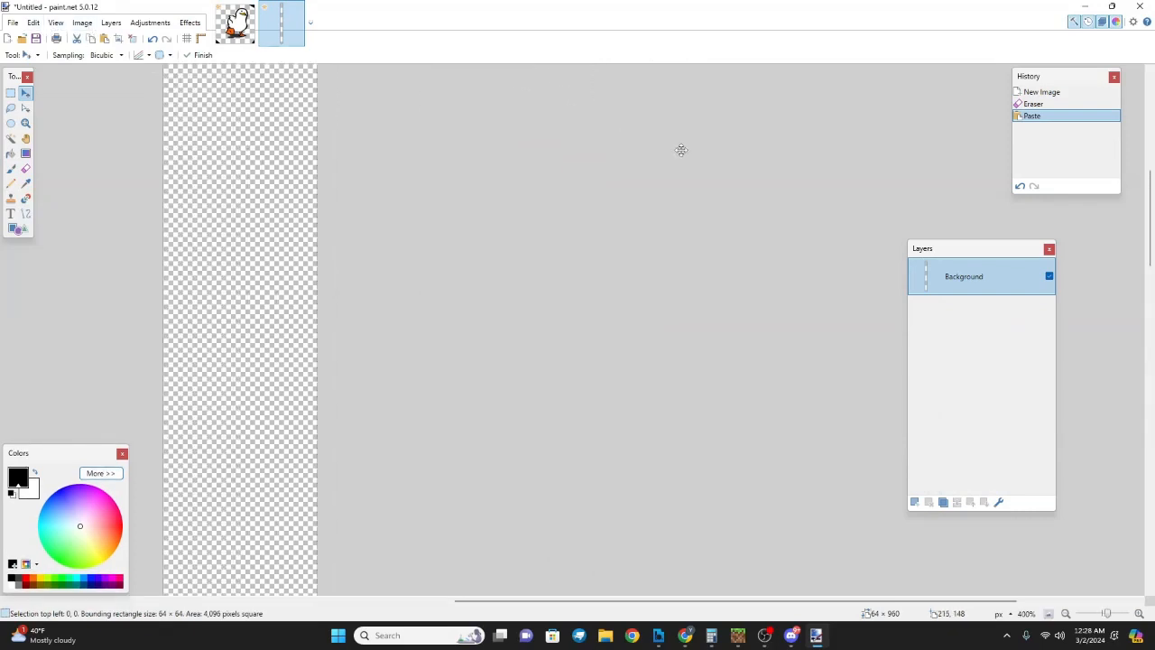
{"action": "scroll", "coordinate": [382, 162], "scroll_direction": "up", "scroll_amount": 3}
{"action": "scroll", "coordinate": [342, 175], "scroll_direction": "down", "scroll_amount": 2}
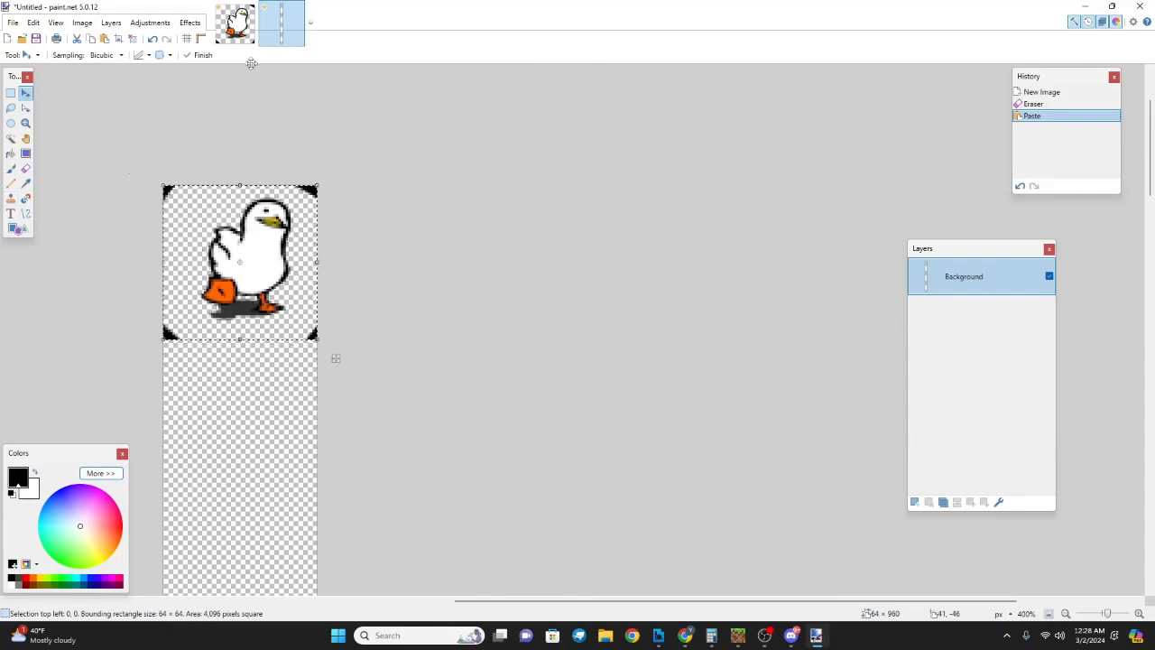
- Return to the duck GIF image, make Frame 2 the active layer and hide Frame 1
{"action": "left_click", "coordinate": [235, 23]}
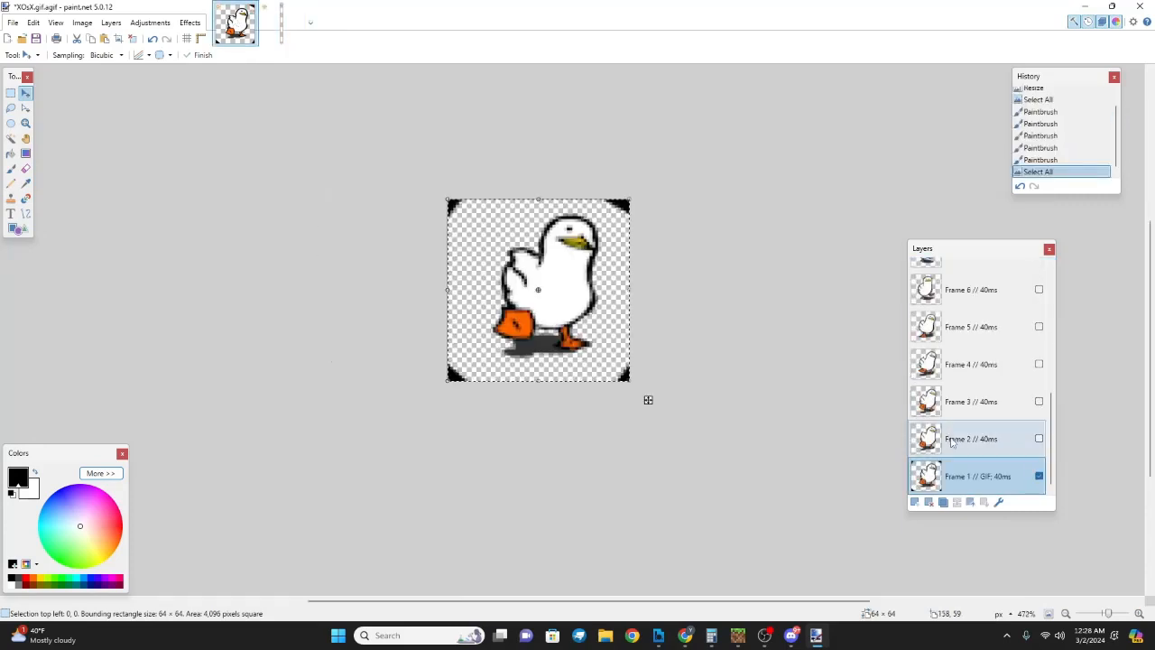
{"action": "left_click", "coordinate": [951, 441]}
{"action": "left_click", "coordinate": [1039, 477]}
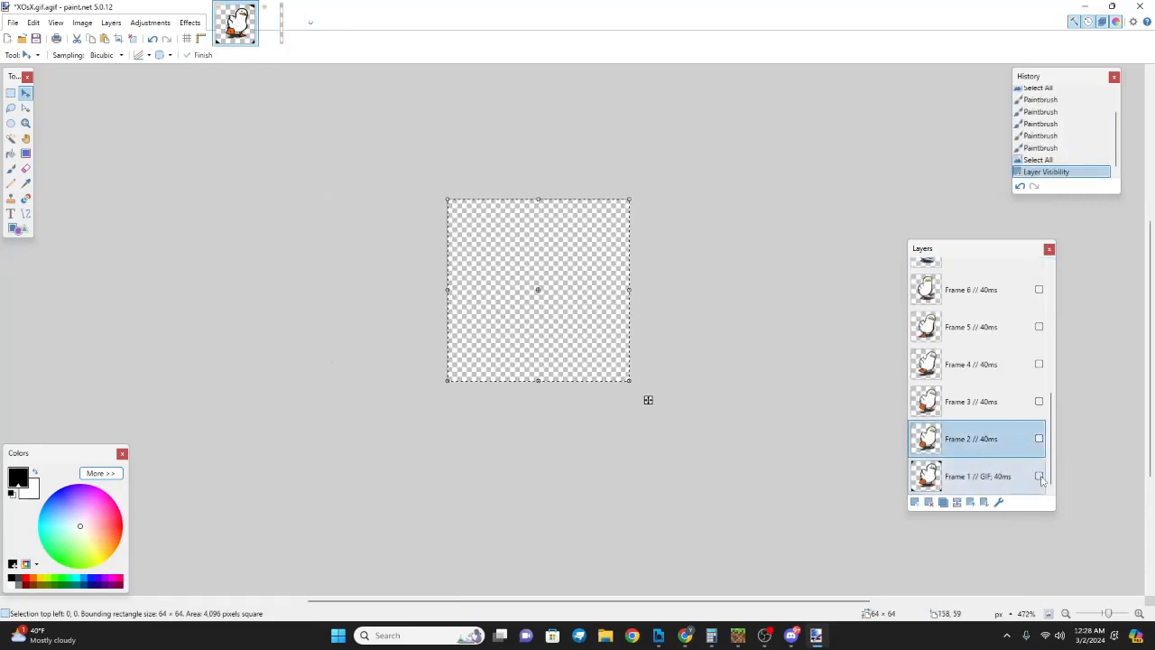
- Enlarge the Layers window in width and height so more frame layers fit in its list
{"action": "left_click_drag", "start_coordinate": [974, 241], "coordinate": [990, 392]}
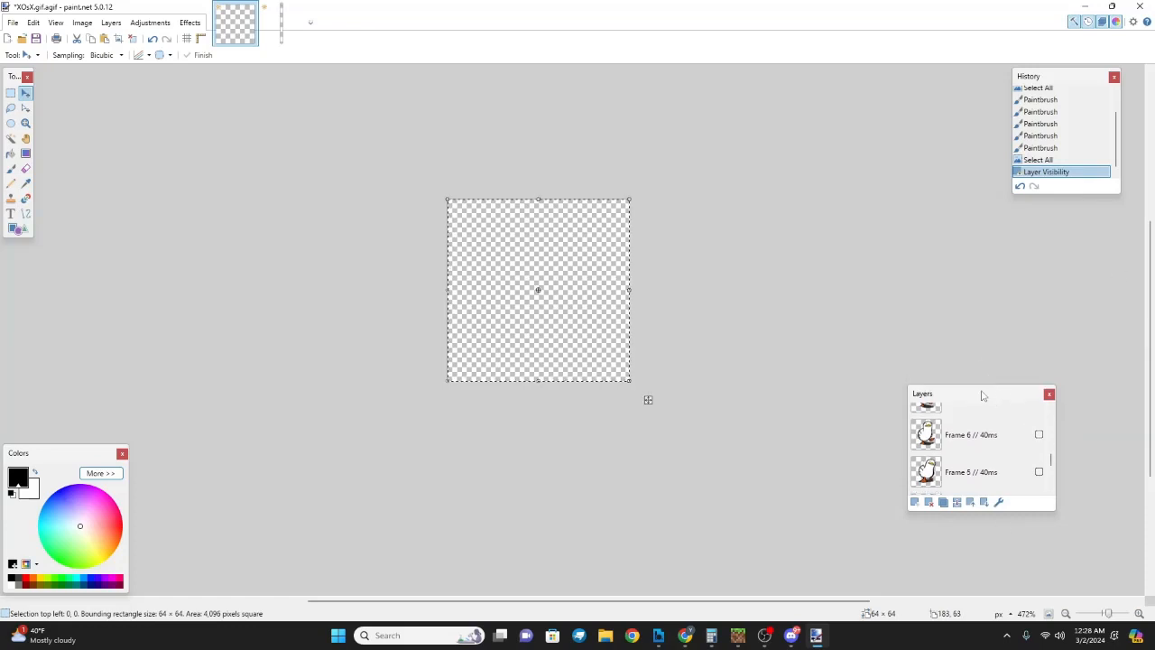
{"action": "left_click_drag", "start_coordinate": [983, 384], "coordinate": [990, 225]}
{"action": "left_click_drag", "start_coordinate": [1060, 315], "coordinate": [1090, 330]}
{"action": "left_click", "coordinate": [988, 219]}
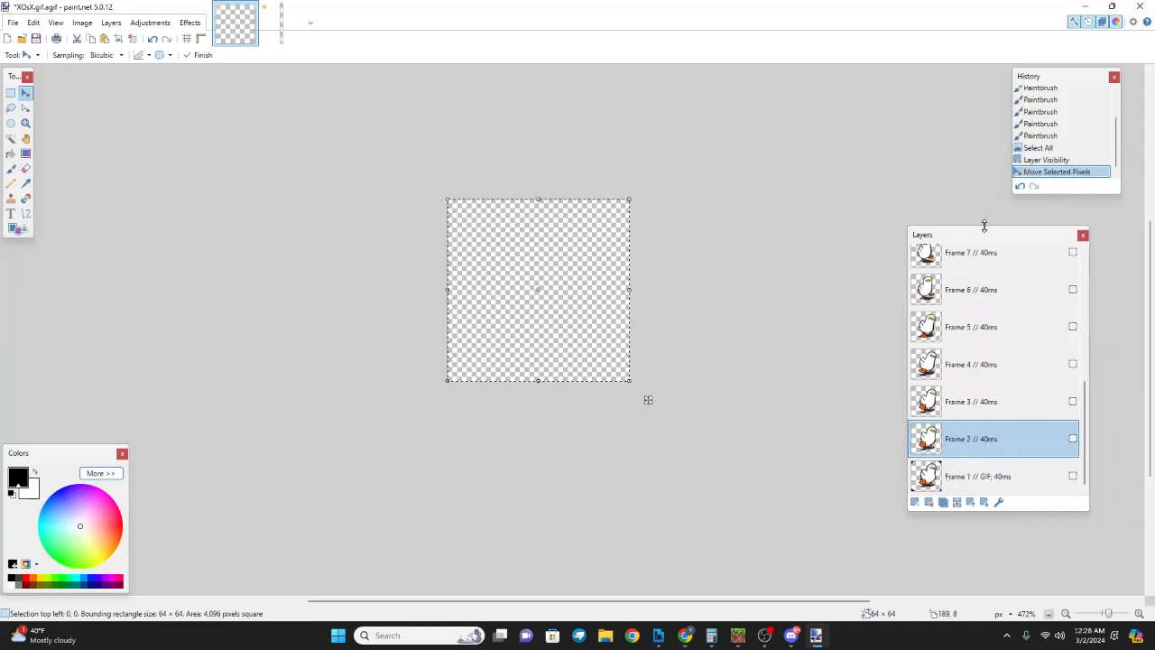
{"action": "left_click_drag", "start_coordinate": [985, 225], "coordinate": [1000, 97]}
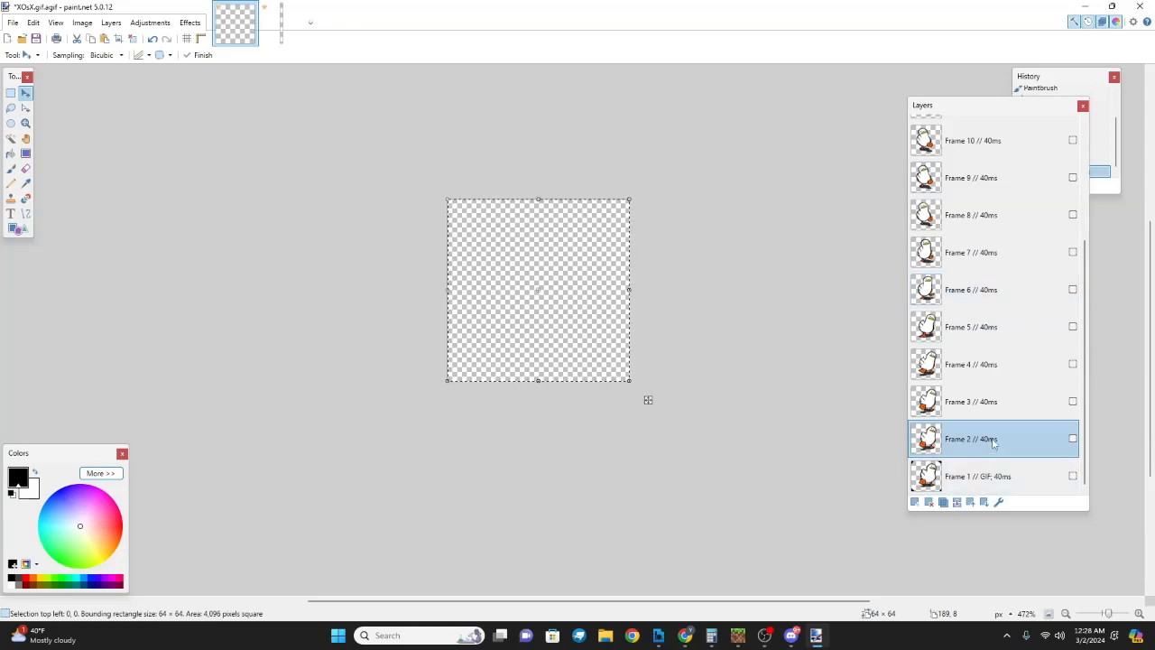
- Make only Frame 2 visible and paint black marks in its four corners with the Paintbrush
{"action": "left_click", "coordinate": [1072, 439]}
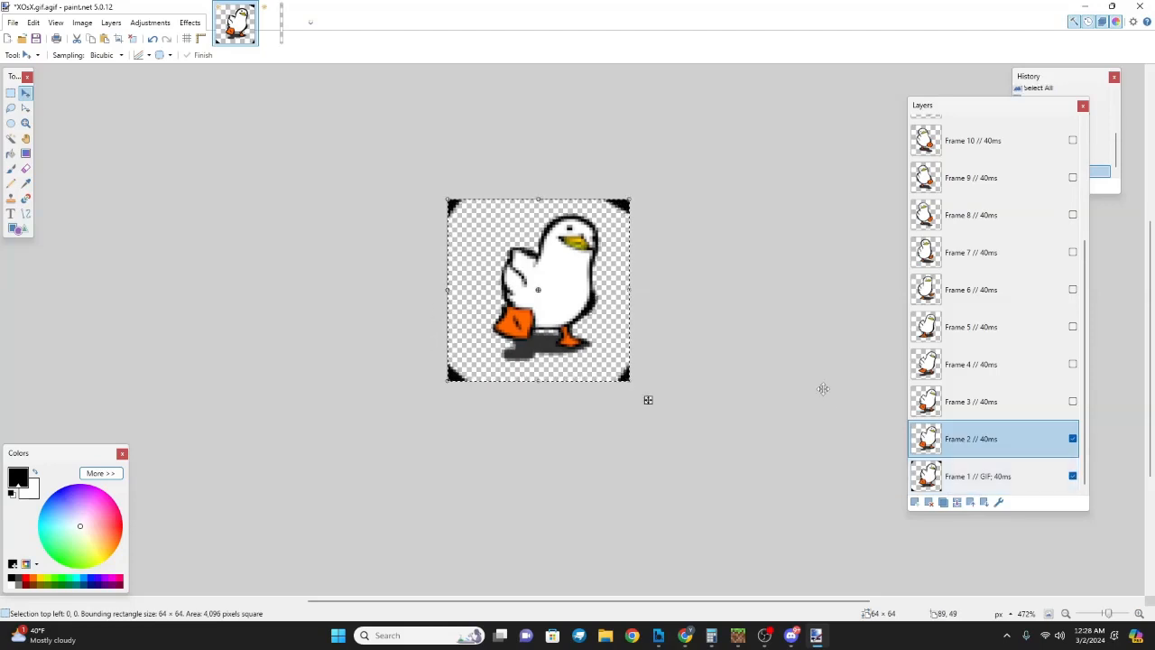
{"action": "left_click", "coordinate": [1073, 477]}
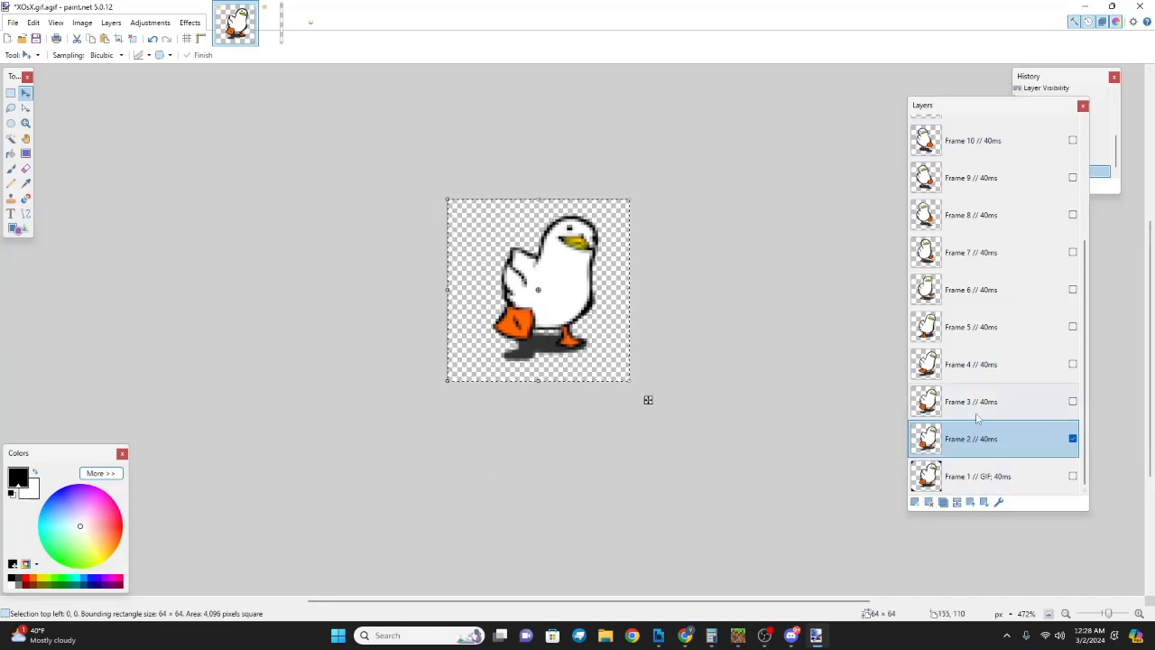
{"action": "left_click", "coordinate": [11, 168]}
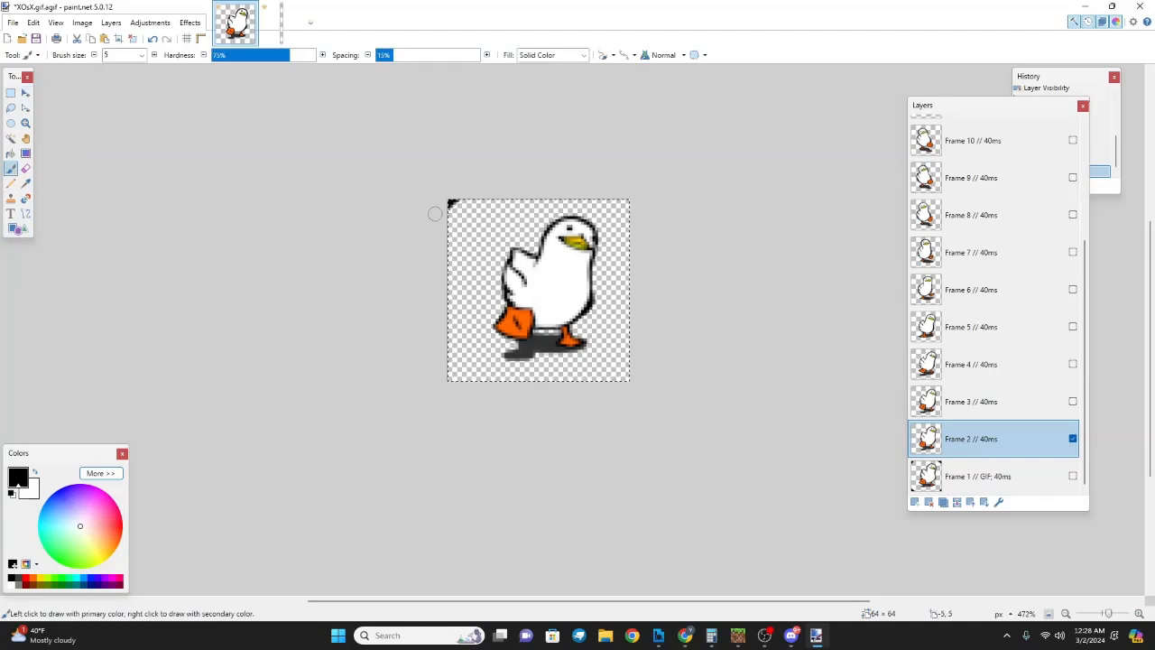
{"action": "left_click_drag", "start_coordinate": [435, 214], "coordinate": [437, 212]}
{"action": "left_click", "coordinate": [627, 213]}
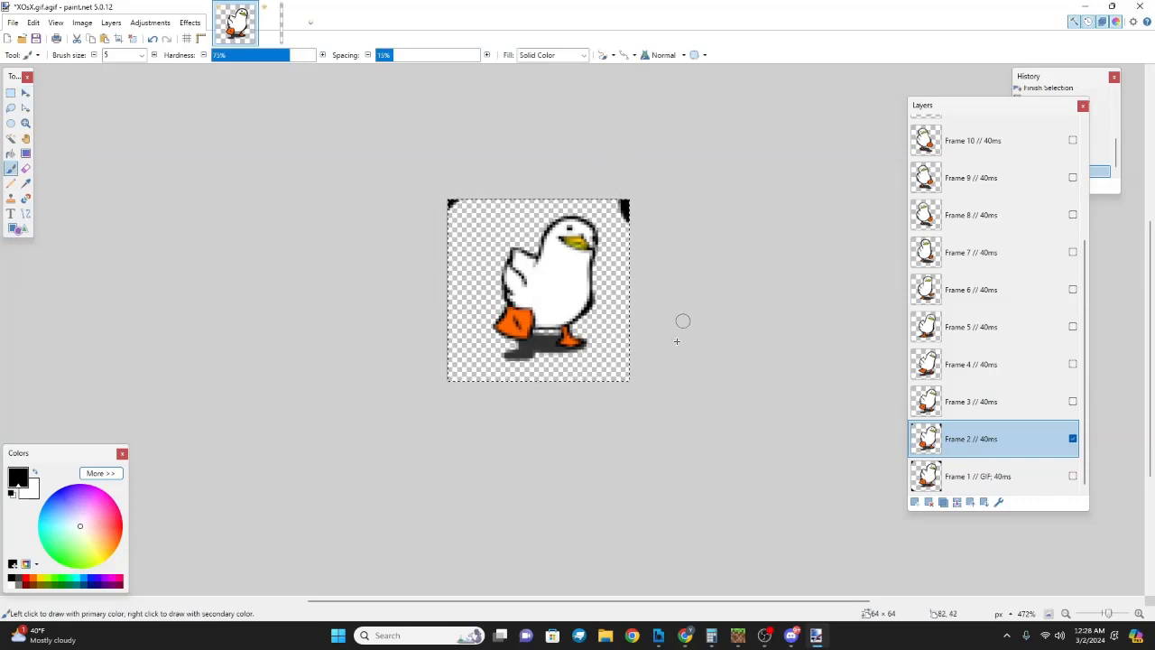
{"action": "left_click", "coordinate": [624, 372]}
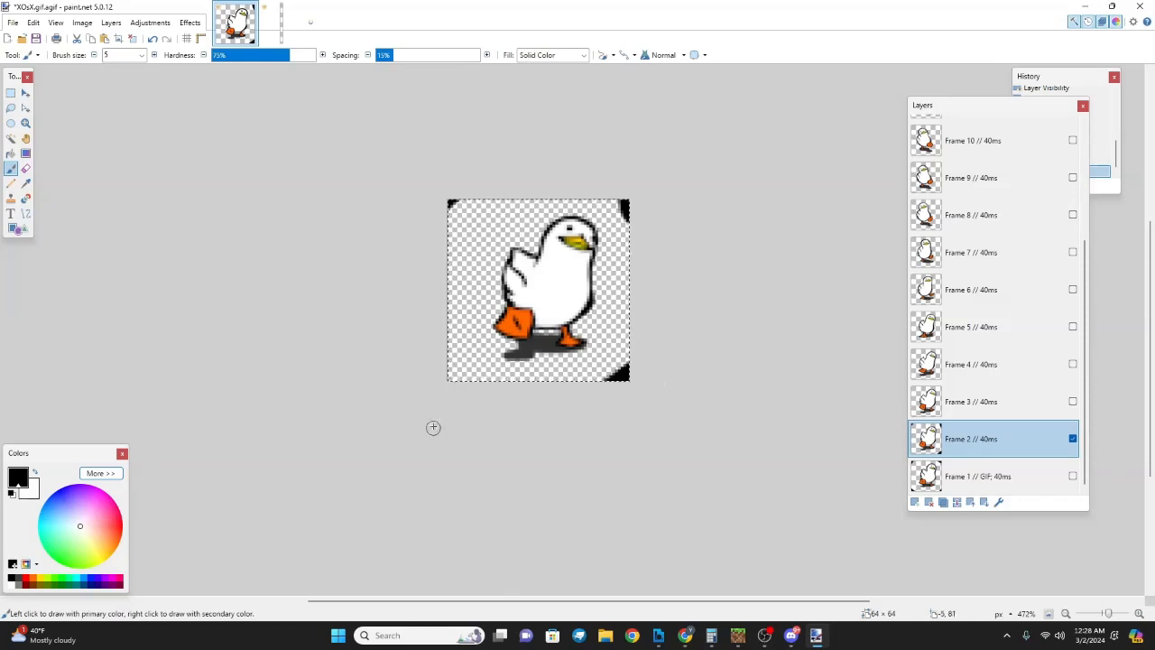
{"action": "left_click", "coordinate": [450, 376]}
- Paste the copied, corner-marked Frame 2 into the 64 × 960 strip image
{"action": "left_click", "coordinate": [274, 23]}
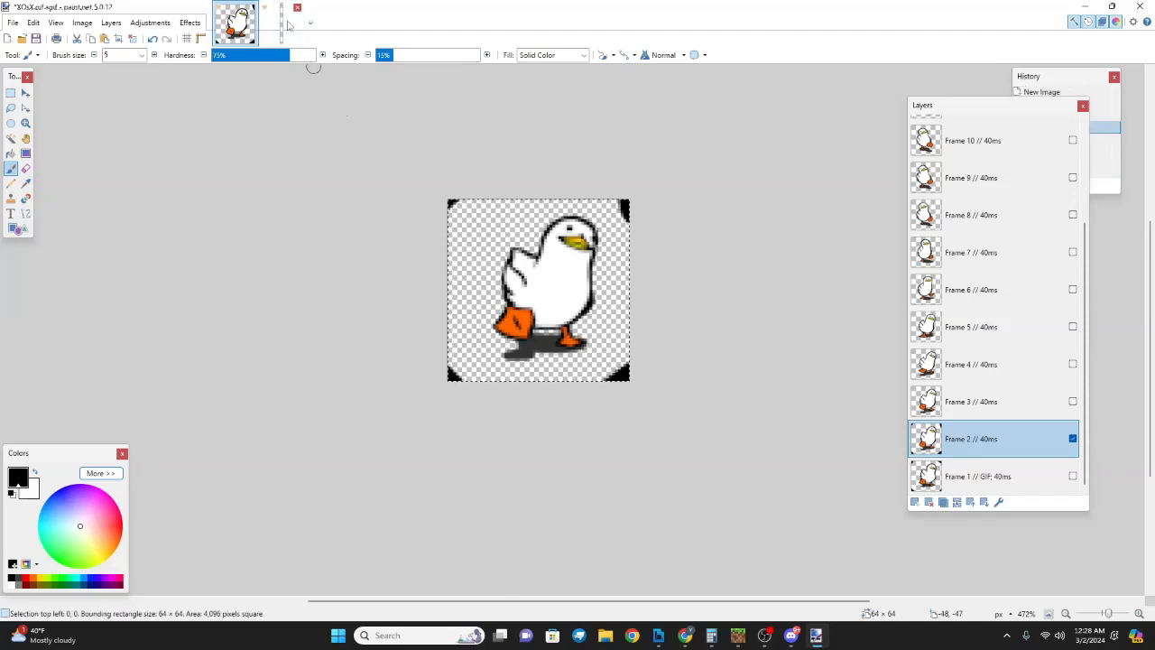
{"action": "scroll", "coordinate": [418, 294], "scroll_direction": "down", "scroll_amount": 4}
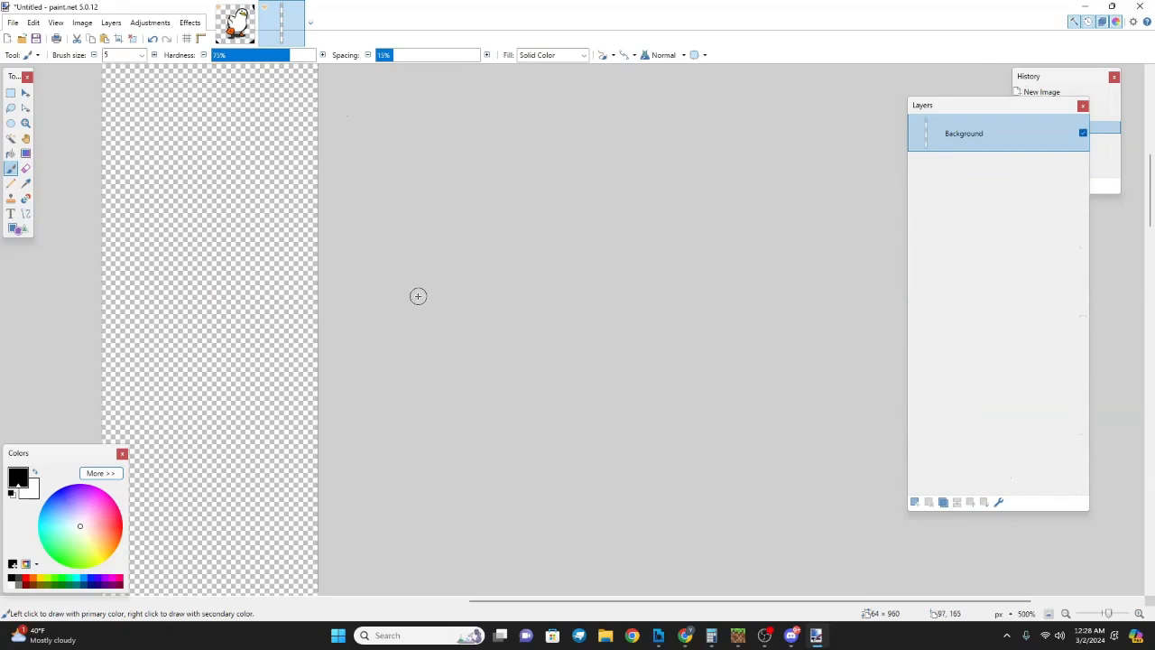
{"action": "key", "text": "ctrl+v"}
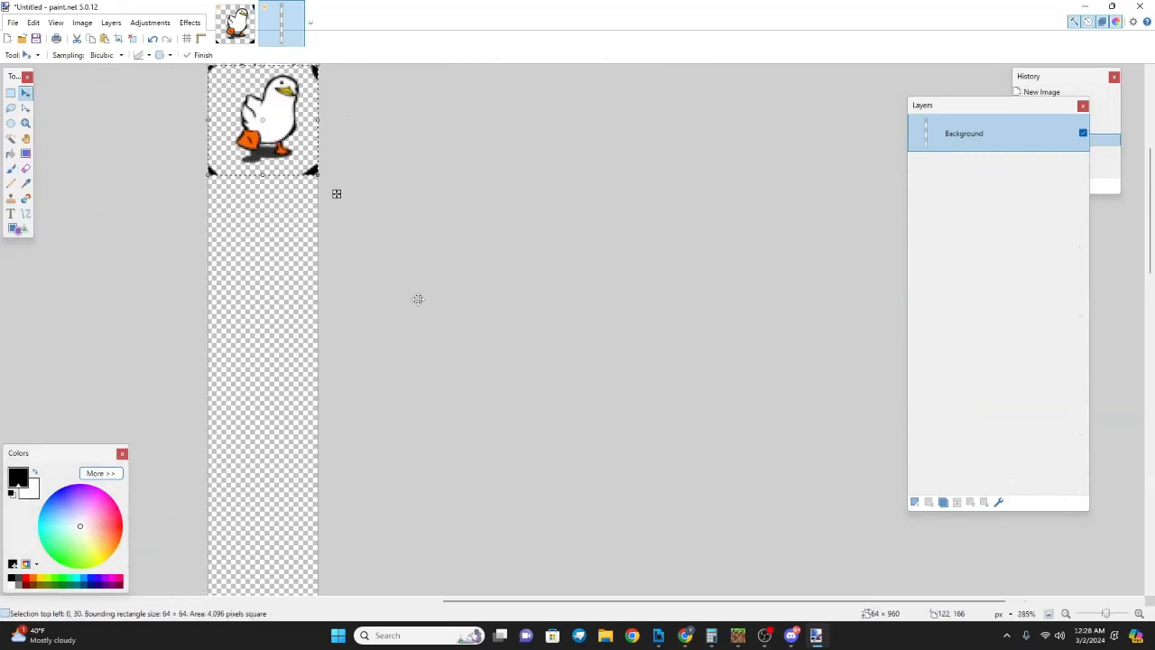
{"action": "scroll", "coordinate": [467, 327], "scroll_direction": "up", "scroll_amount": 4}
{"action": "scroll", "coordinate": [458, 343], "scroll_direction": "down", "scroll_amount": 2}
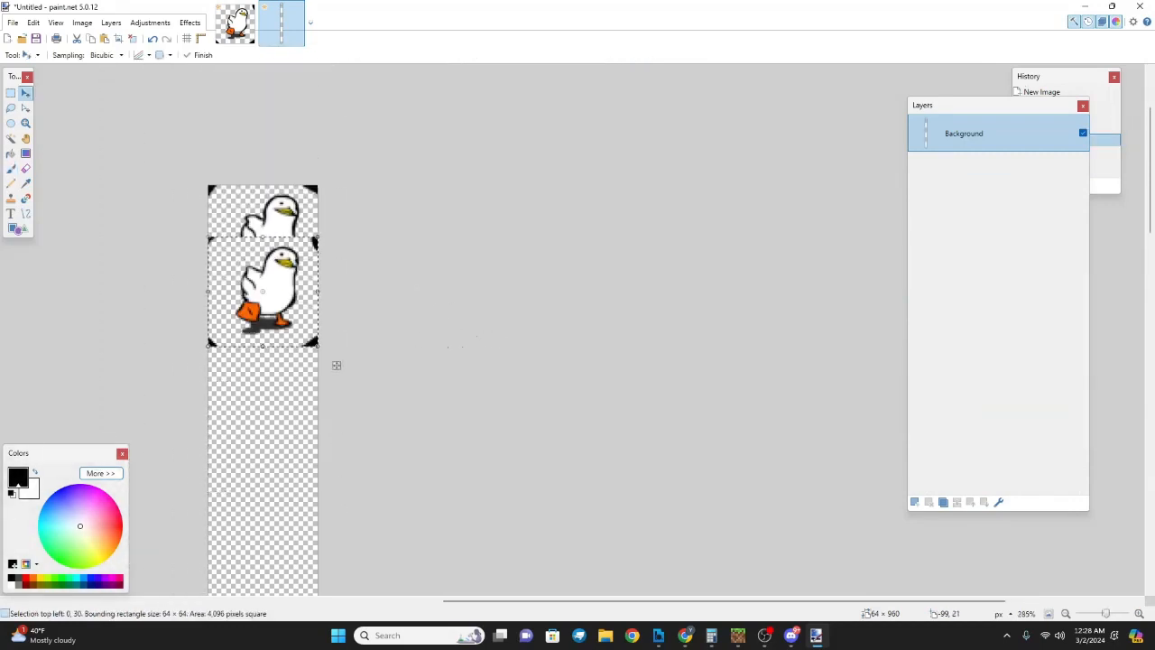
- Move the pasted Frame 2 directly below the first duck, with its top-left corner at 0, 64
{"action": "scroll", "coordinate": [212, 261], "scroll_direction": "down", "scroll_amount": 3}
{"action": "left_click_drag", "start_coordinate": [268, 209], "coordinate": [269, 280]}
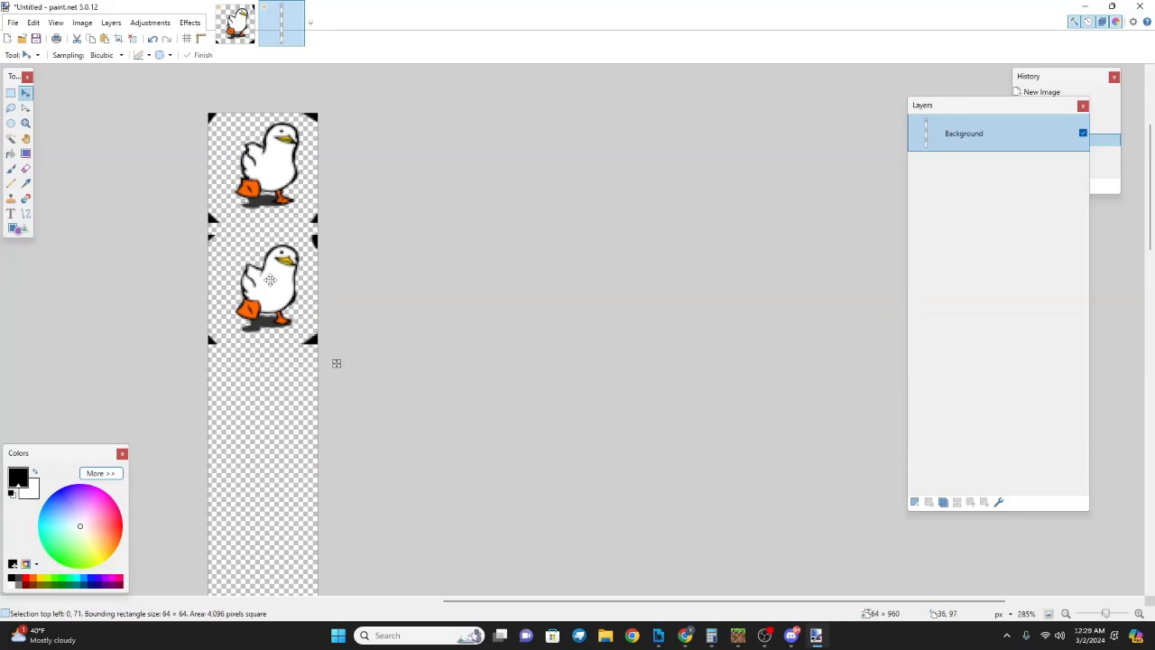
{"action": "left_click_drag", "start_coordinate": [270, 281], "coordinate": [274, 270]}
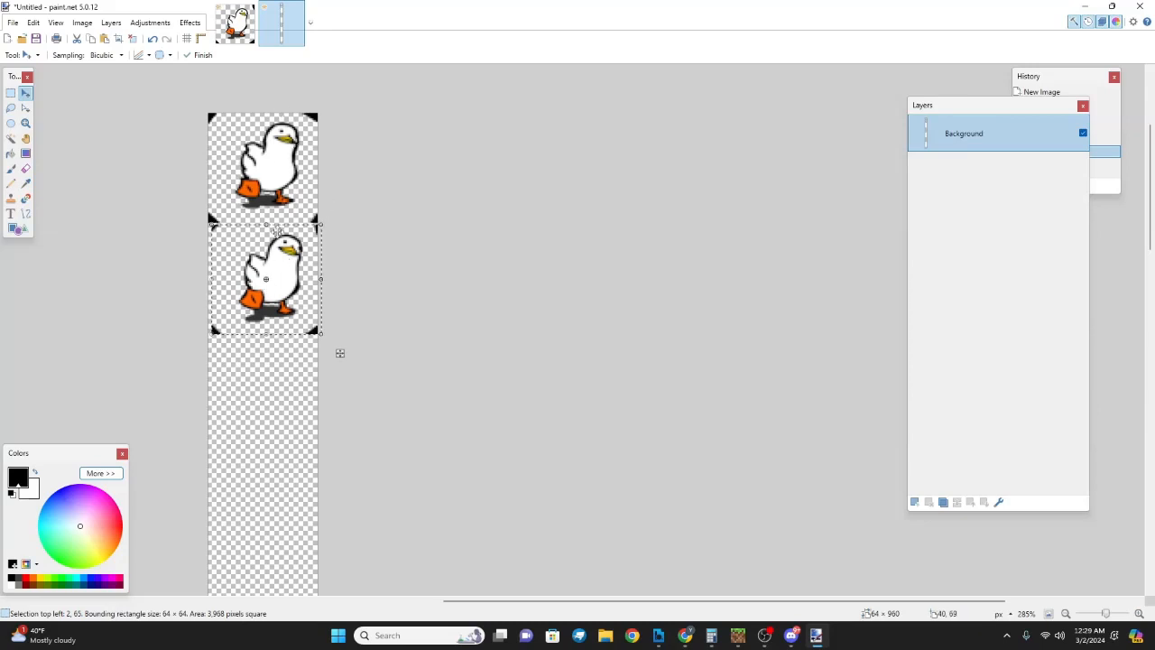
{"action": "left_click_drag", "start_coordinate": [271, 263], "coordinate": [268, 262]}
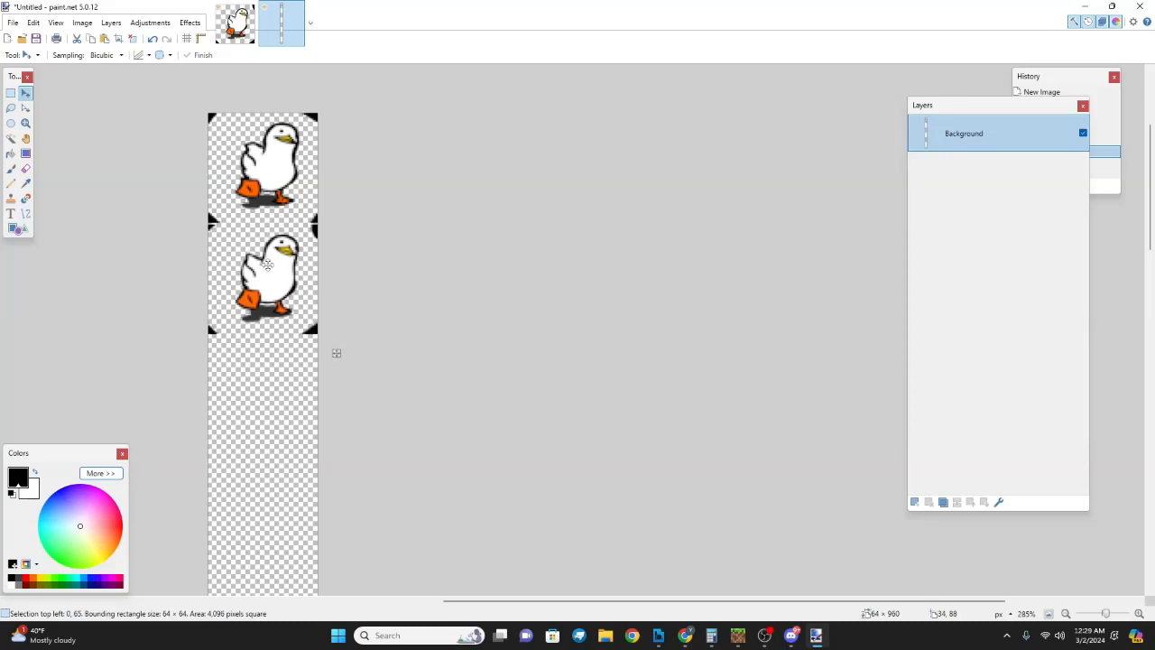
{"action": "left_click_drag", "start_coordinate": [268, 263], "coordinate": [269, 262]}
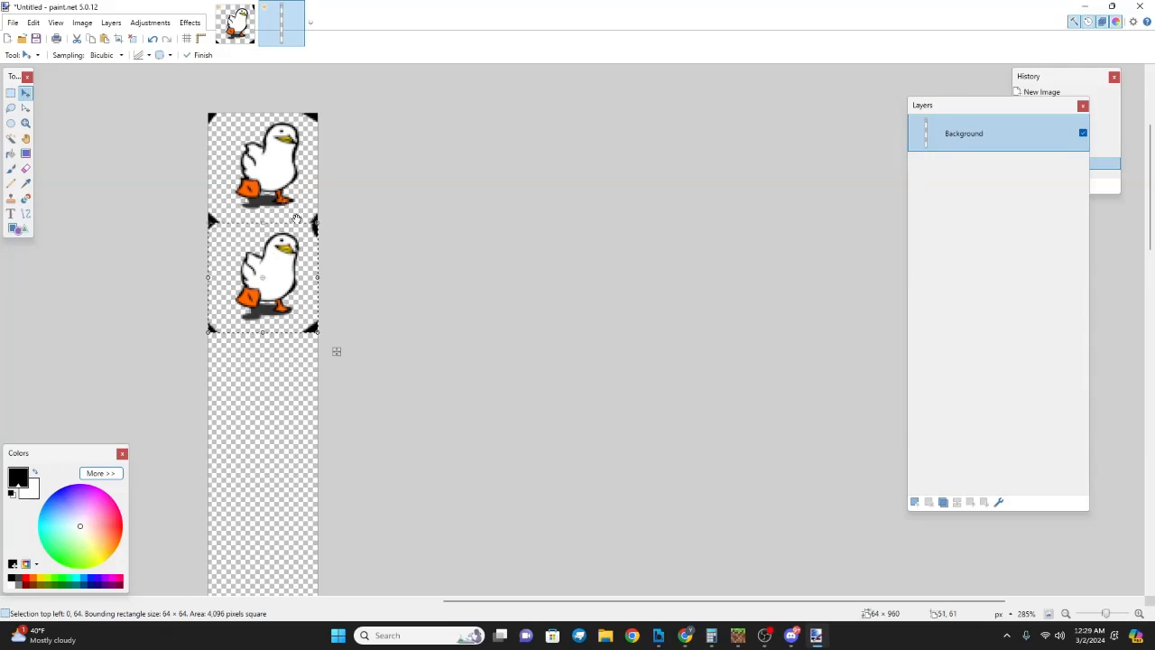
- Return to the duck GIF image, make Frame 3 the active layer and leave only that frame visible
{"action": "scroll", "coordinate": [272, 287], "scroll_direction": "down", "scroll_amount": 3}
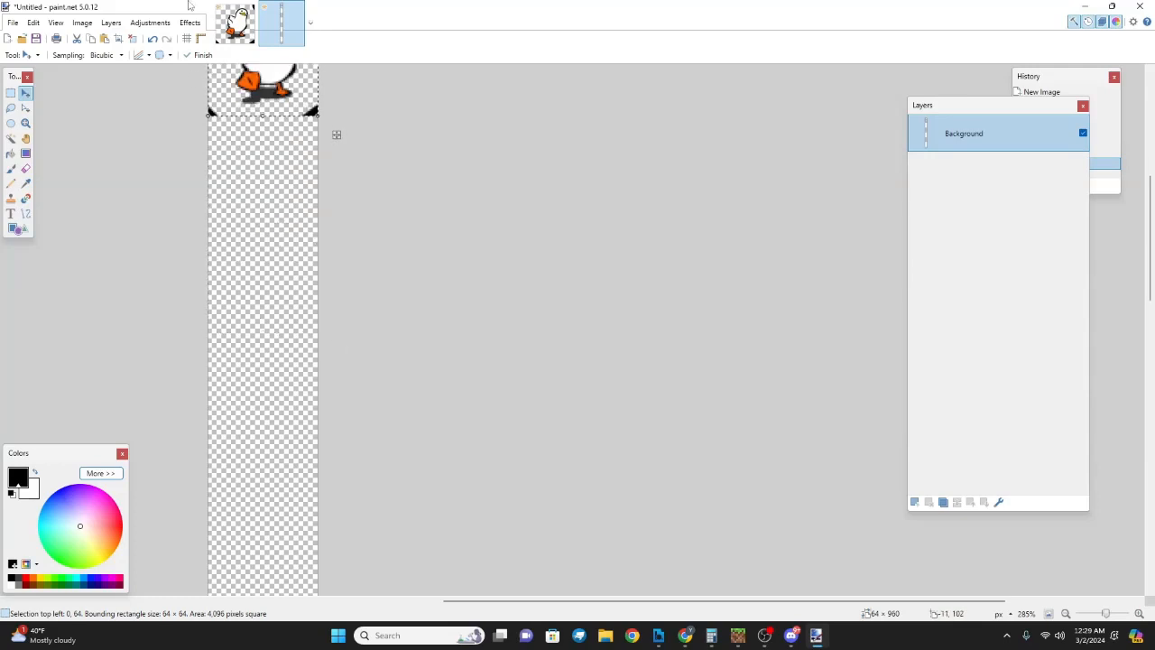
{"action": "scroll", "coordinate": [270, 142], "scroll_direction": "up", "scroll_amount": 4}
{"action": "key", "text": "ctrl+Tab"}
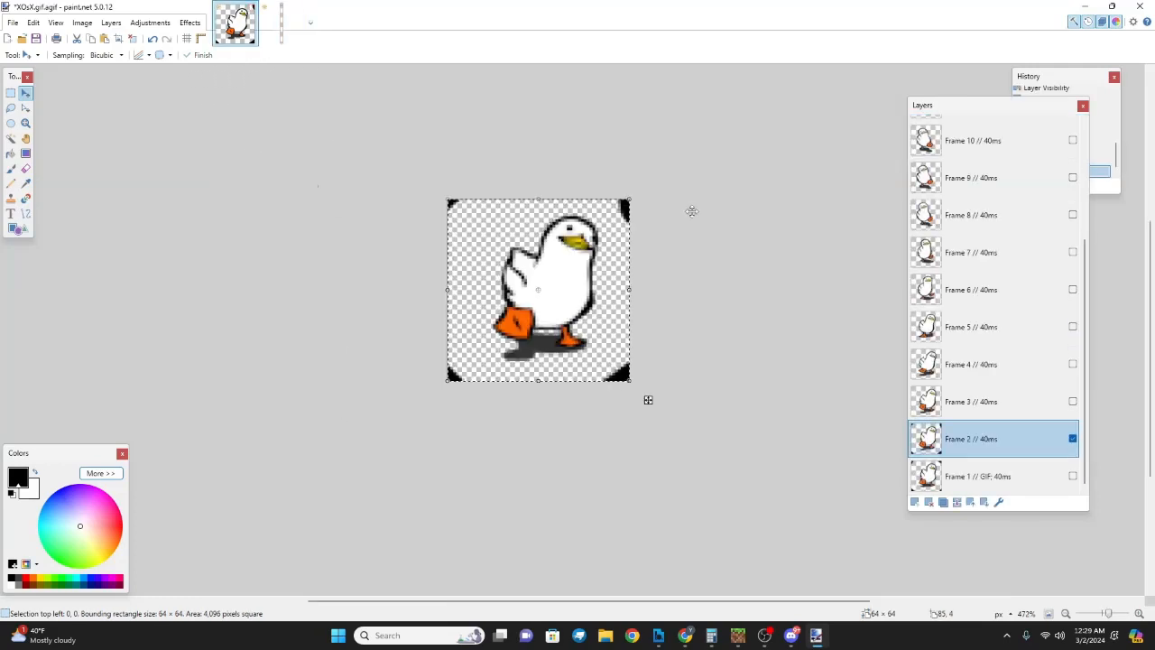
{"action": "left_click", "coordinate": [993, 402]}
{"action": "left_click", "coordinate": [1073, 401]}
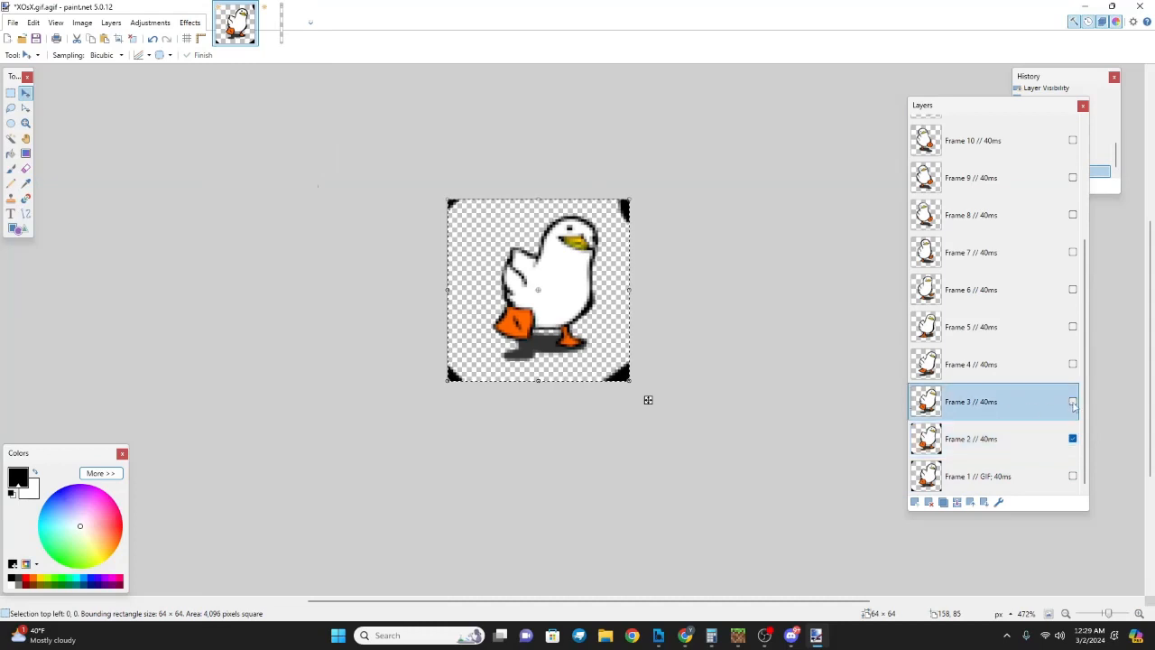
{"action": "left_click", "coordinate": [1072, 438]}
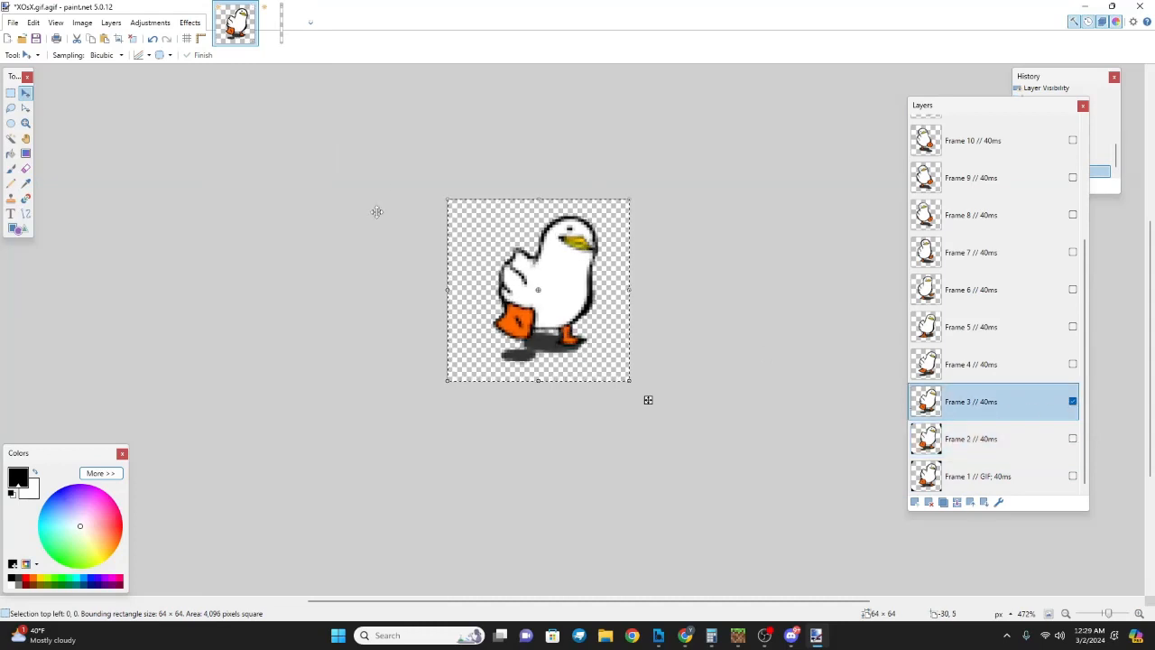
- Paint black marks in the four corners of Frame 3 with the Paintbrush
{"action": "left_click", "coordinate": [11, 168]}
{"action": "mouse_move", "coordinate": [450, 169]}
{"action": "left_mouse_down"}
{"action": "mouse_move", "coordinate": [501, 185]}
{"action": "mouse_move", "coordinate": [407, 223]}
{"action": "mouse_move", "coordinate": [461, 195]}
{"action": "left_mouse_up"}
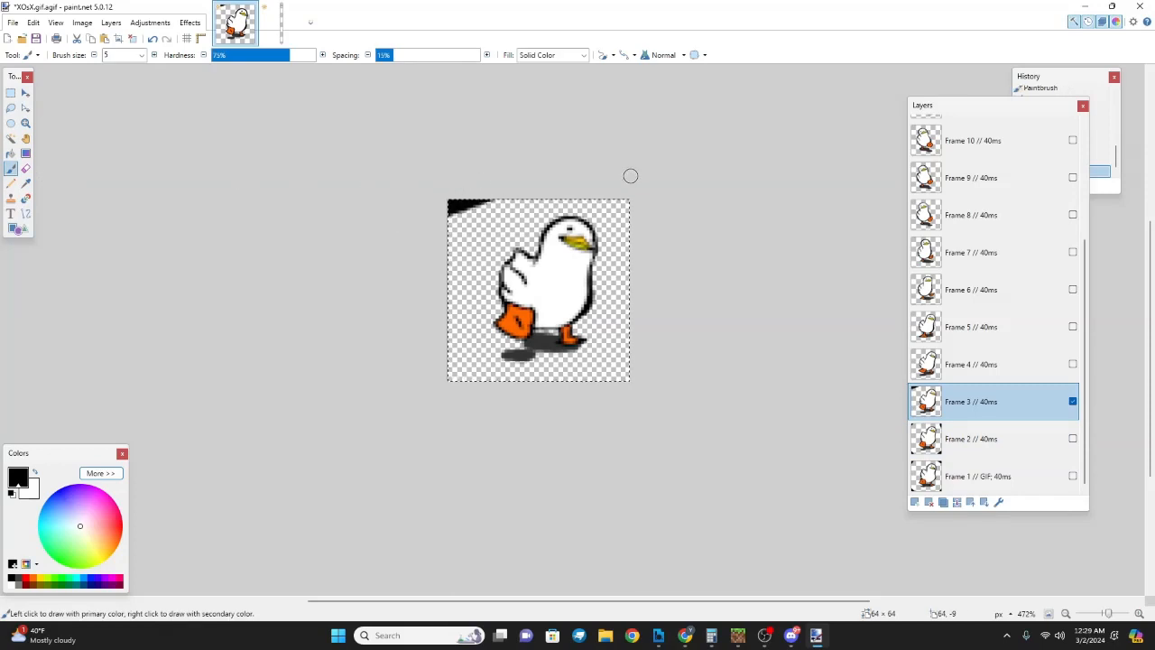
{"action": "left_click_drag", "start_coordinate": [629, 175], "coordinate": [610, 191]}
{"action": "left_click_drag", "start_coordinate": [637, 348], "coordinate": [619, 399]}
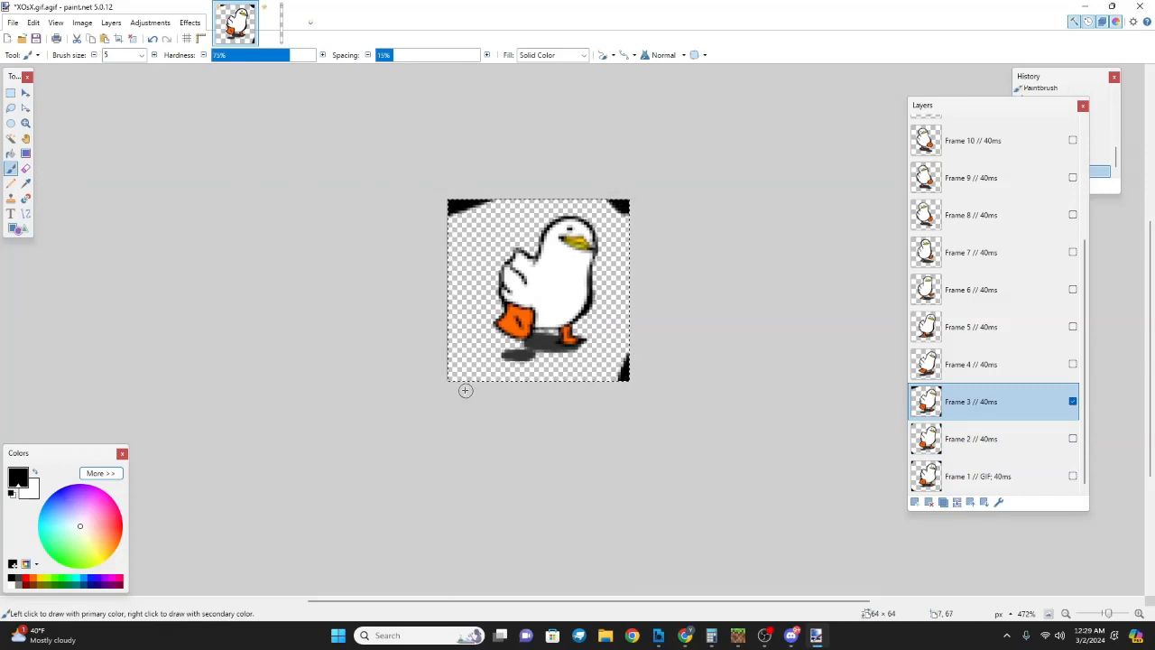
{"action": "left_click_drag", "start_coordinate": [467, 391], "coordinate": [437, 365]}
- Copy all of Frame 3 into the strip image, place it below the second duck at 0, 128 and deselect it
{"action": "key", "text": "ctrl+a"}
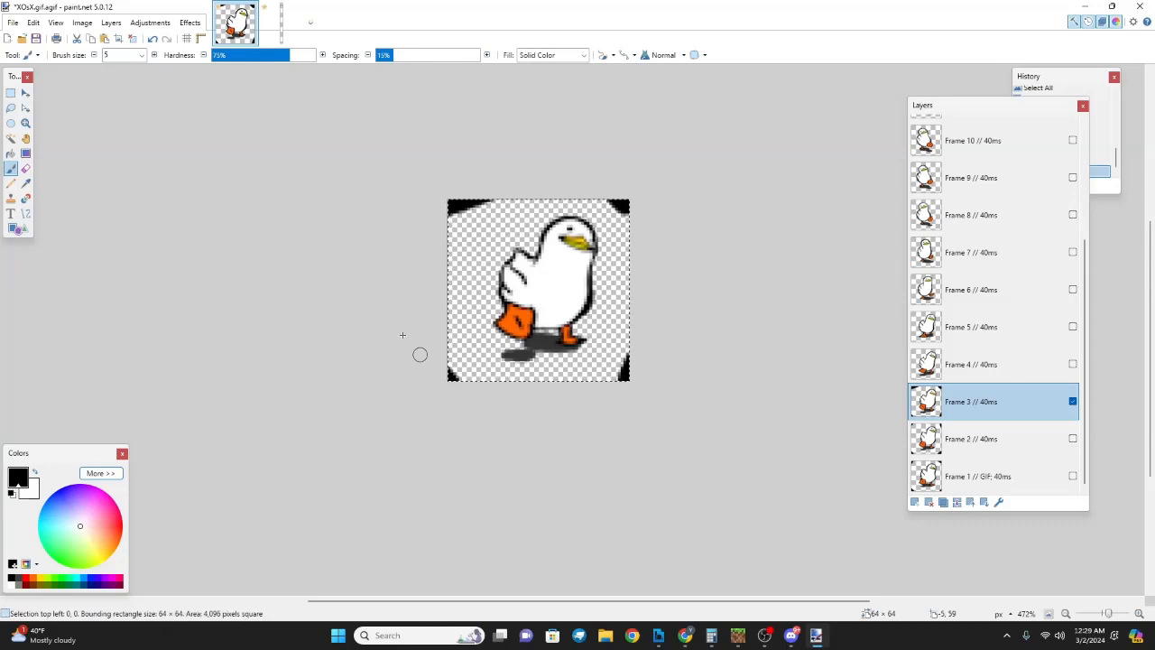
{"action": "left_click", "coordinate": [282, 25]}
{"action": "key", "text": "ctrl+v"}
{"action": "scroll", "coordinate": [451, 304], "scroll_direction": "down", "scroll_amount": 2}
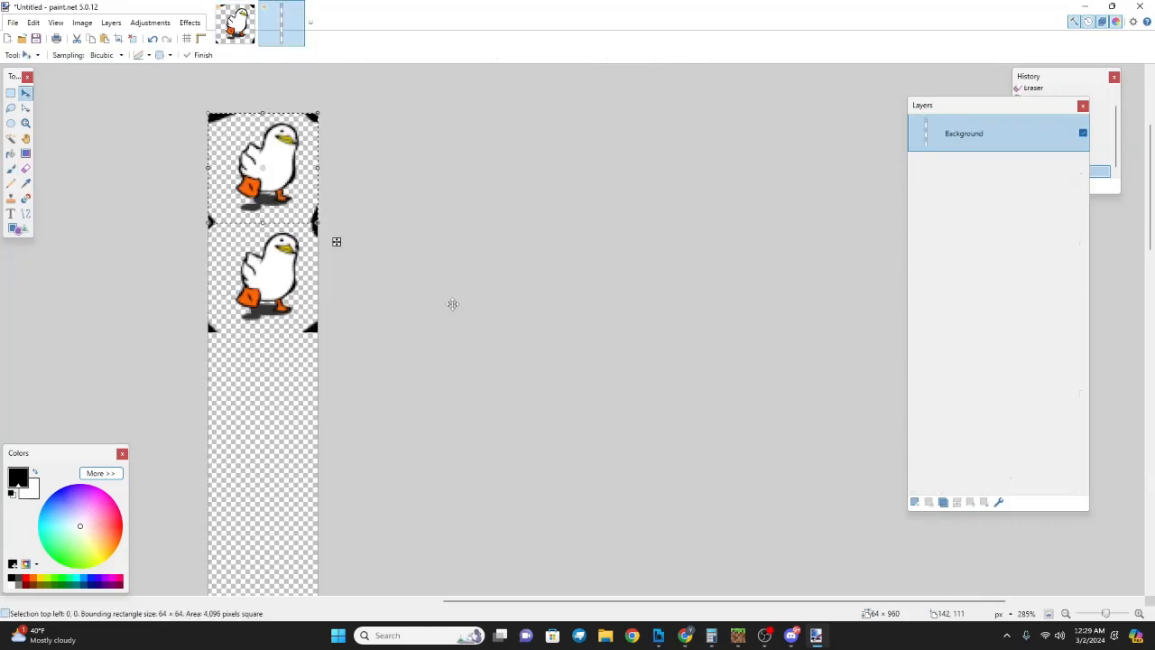
{"action": "left_click_drag", "start_coordinate": [337, 241], "coordinate": [336, 461]}
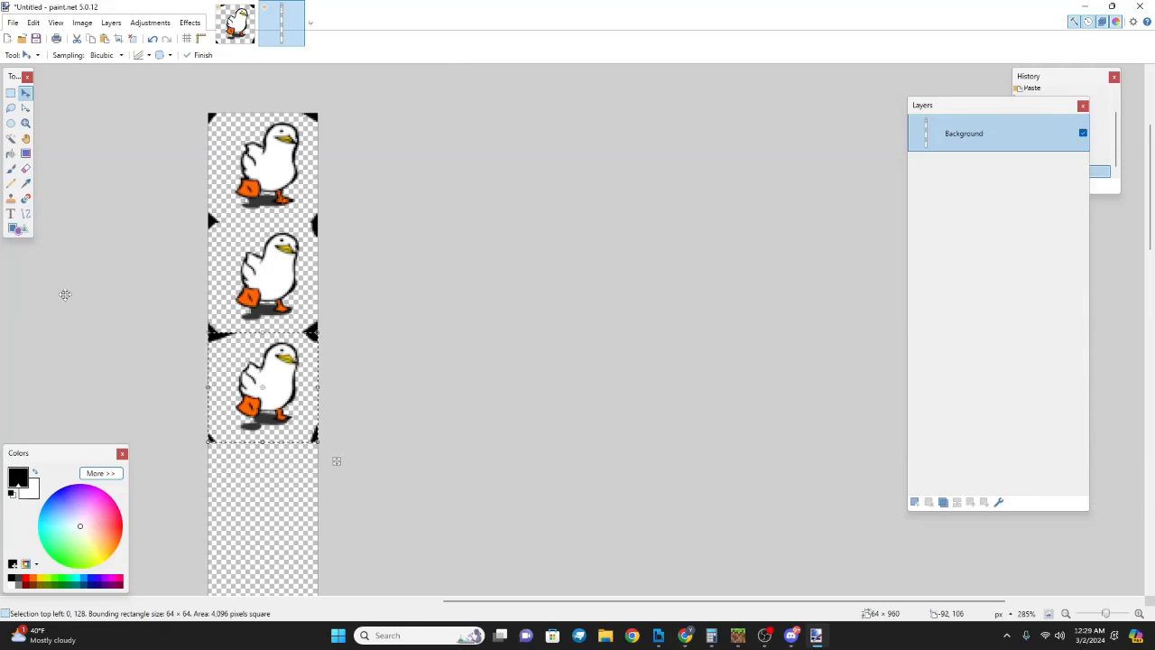
{"action": "key", "text": "ctrl+d"}
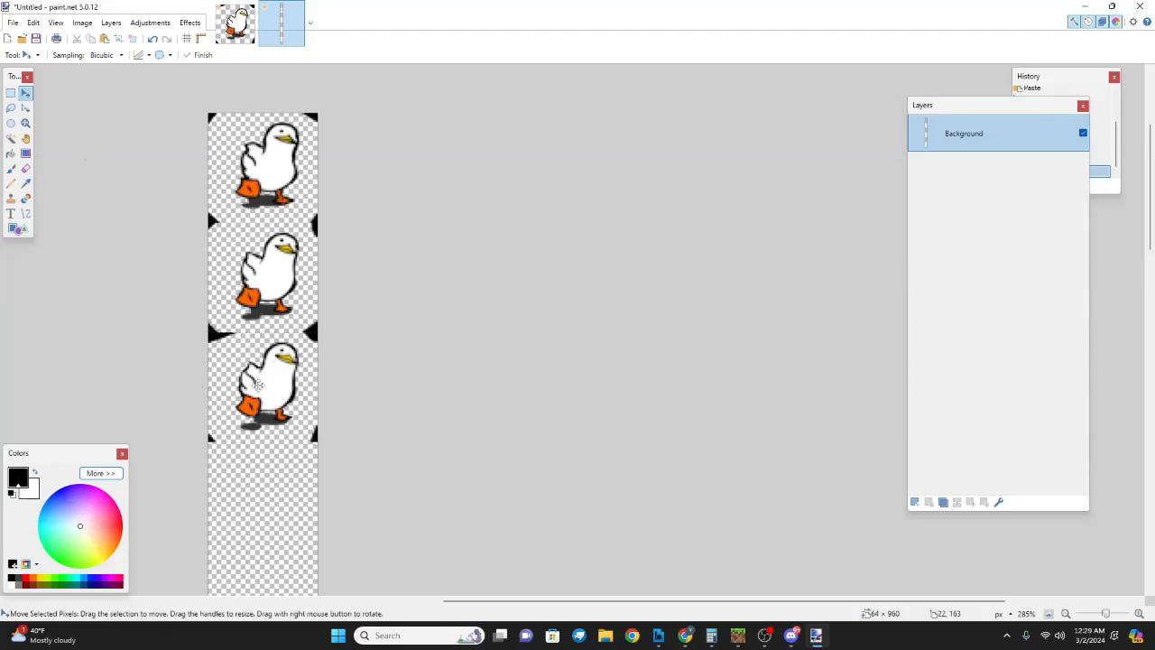
{"action": "scroll", "coordinate": [257, 385], "scroll_direction": "down", "scroll_amount": 2}
{"action": "key", "text": "ctrl+a"}
{"action": "scroll", "coordinate": [233, 245], "scroll_direction": "up", "scroll_amount": 3}
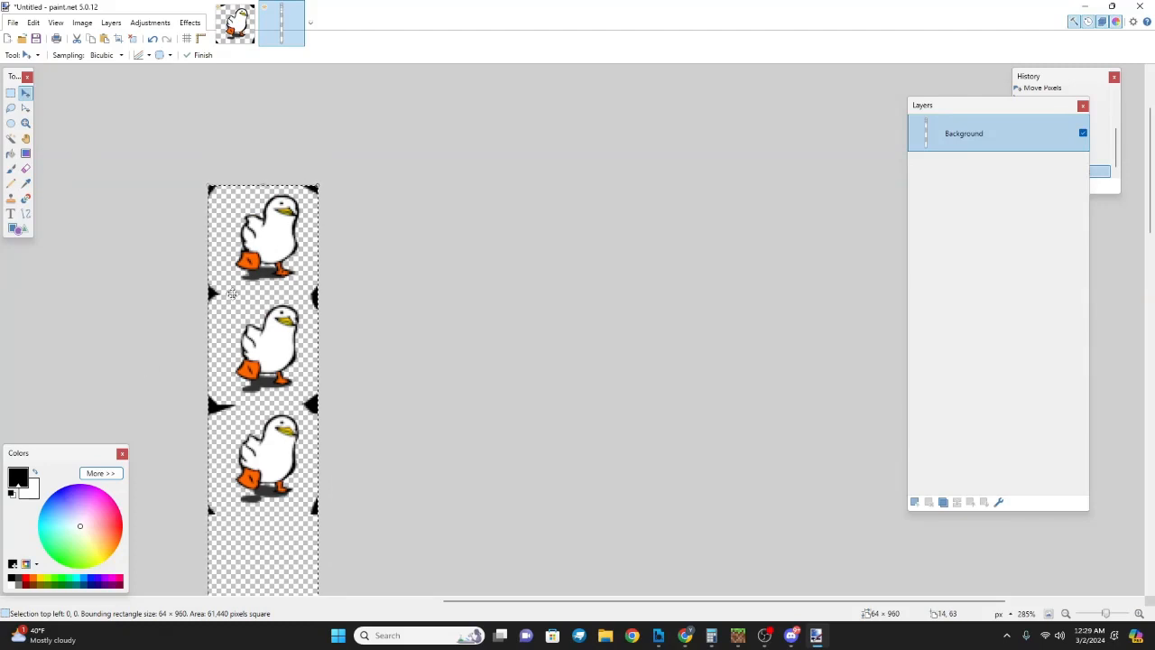
{"action": "scroll", "coordinate": [374, 435], "scroll_direction": "down", "scroll_amount": 3}
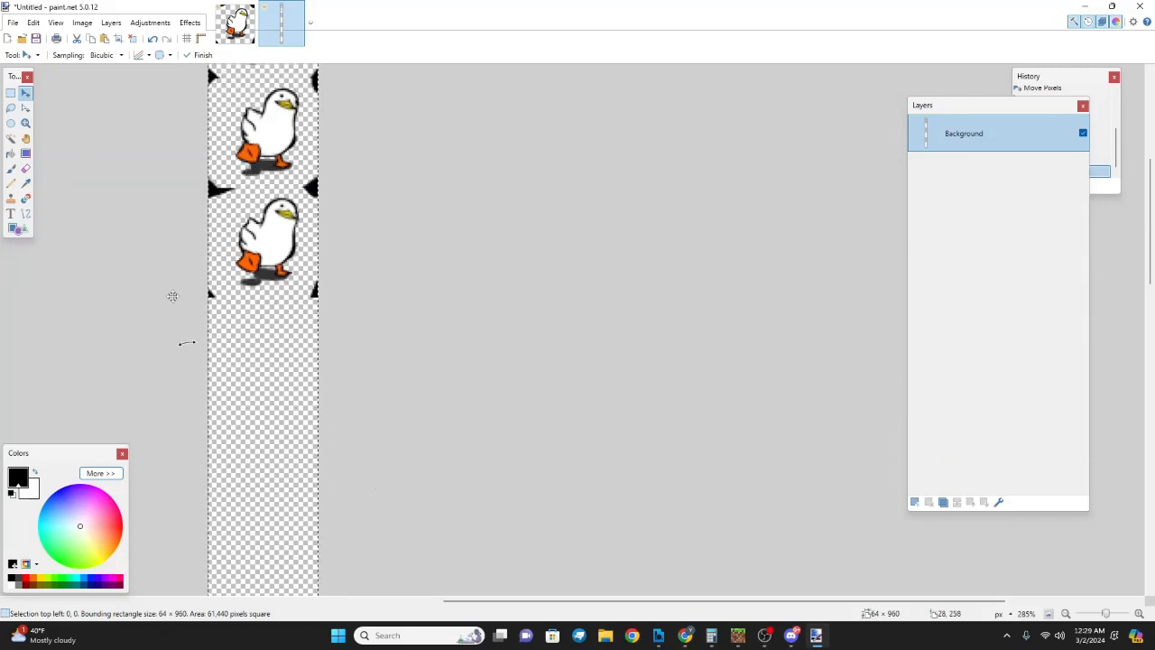
{"action": "scroll", "coordinate": [397, 384], "scroll_direction": "up", "scroll_amount": 3}
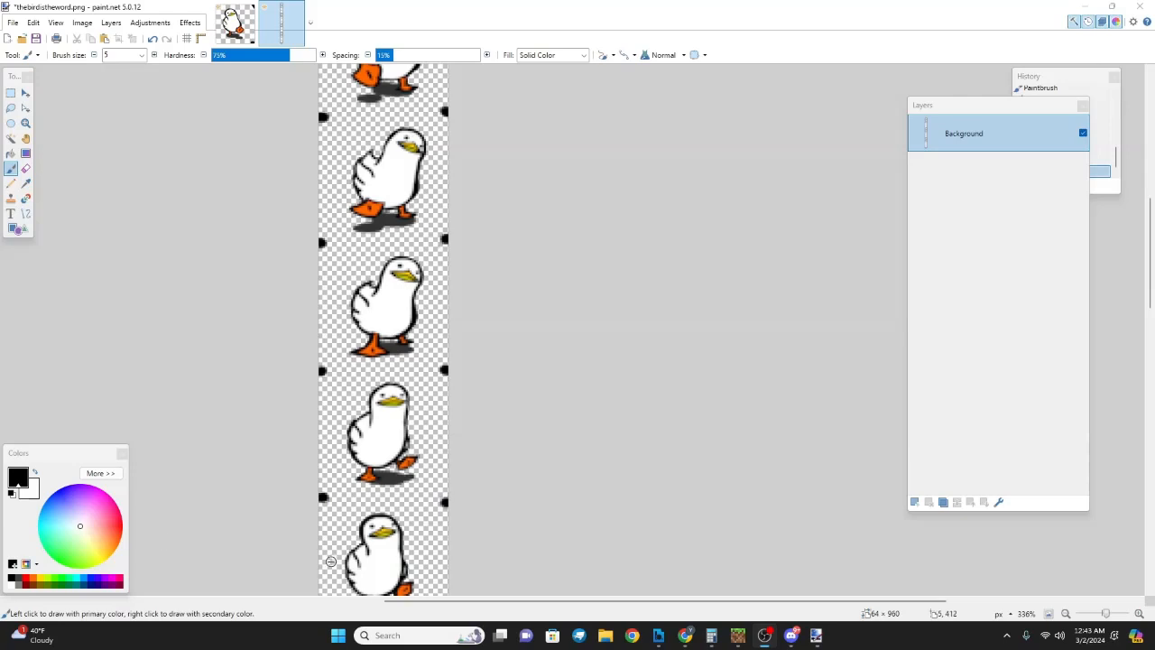
- Set up the Eraser with brush size 10, hardness 100% and spacing 500%
{"action": "scroll", "coordinate": [255, 573], "scroll_direction": "down", "scroll_amount": 10}
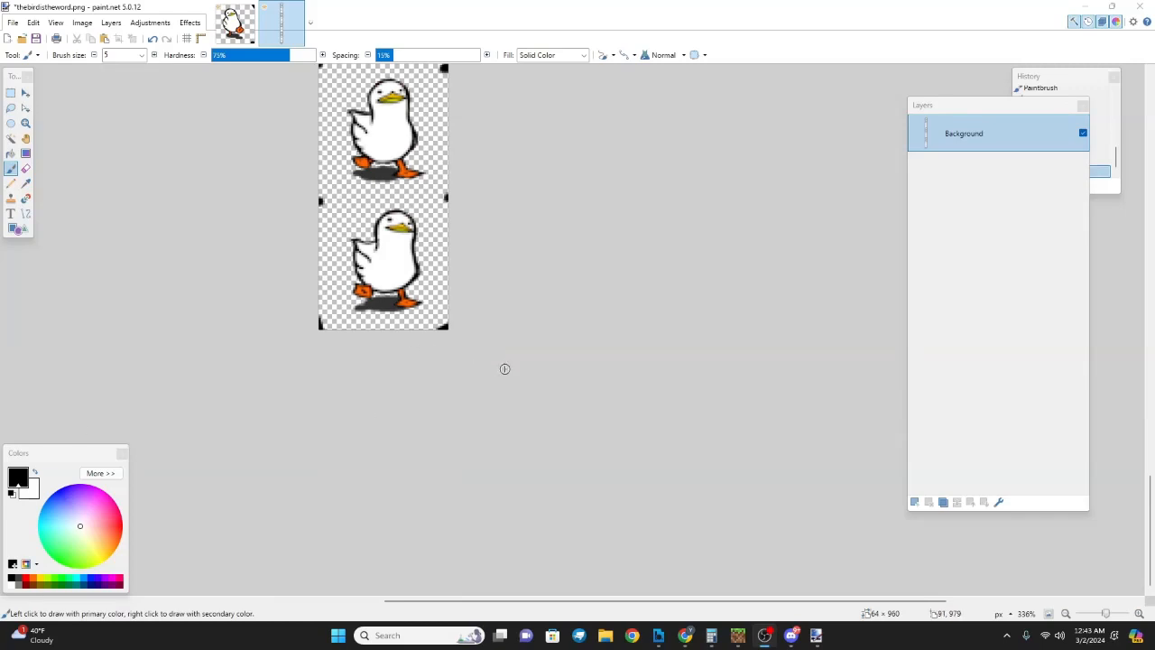
{"action": "left_click", "coordinate": [25, 168]}
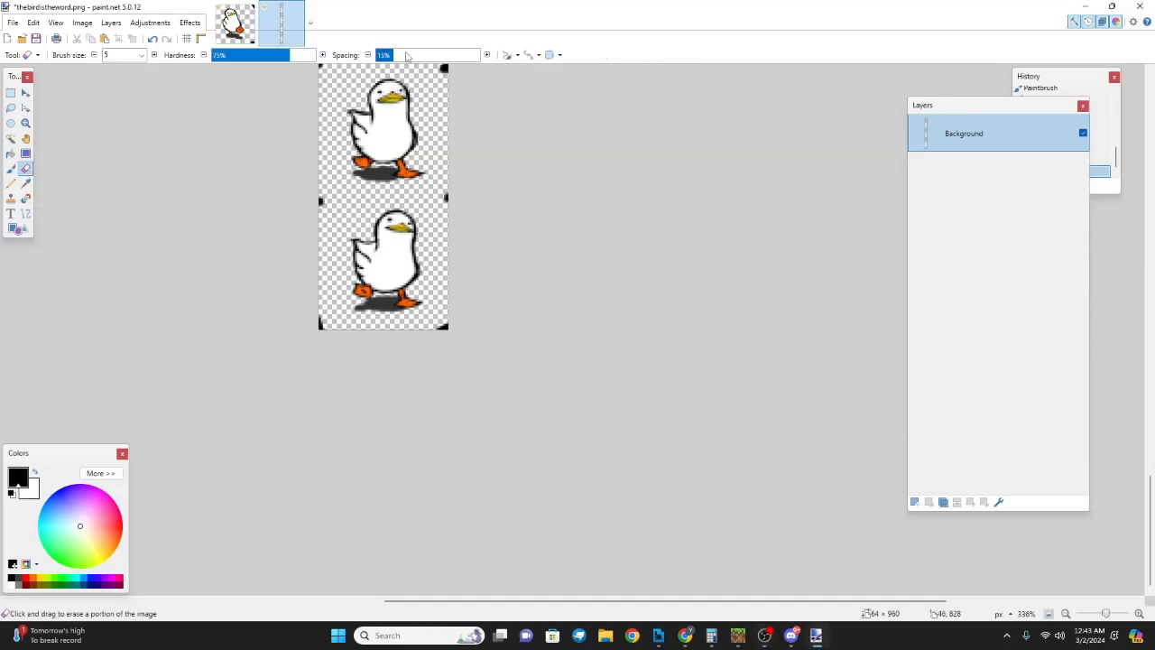
{"action": "left_click_drag", "start_coordinate": [414, 56], "coordinate": [478, 56]}
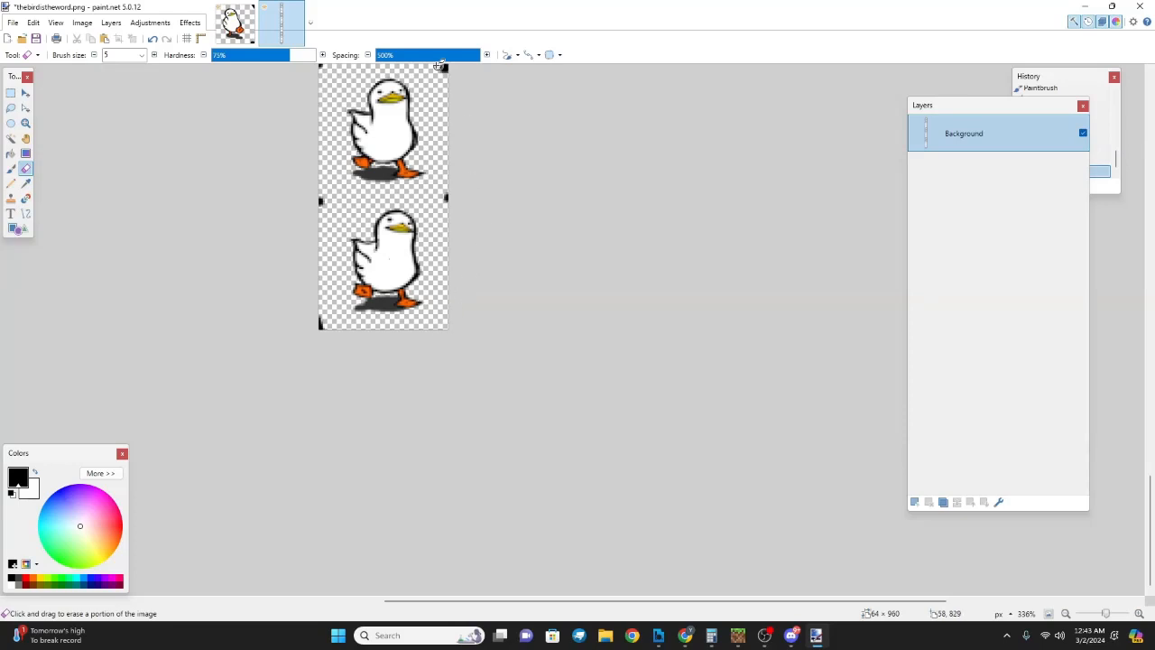
{"action": "left_click_drag", "start_coordinate": [287, 56], "coordinate": [325, 58]}
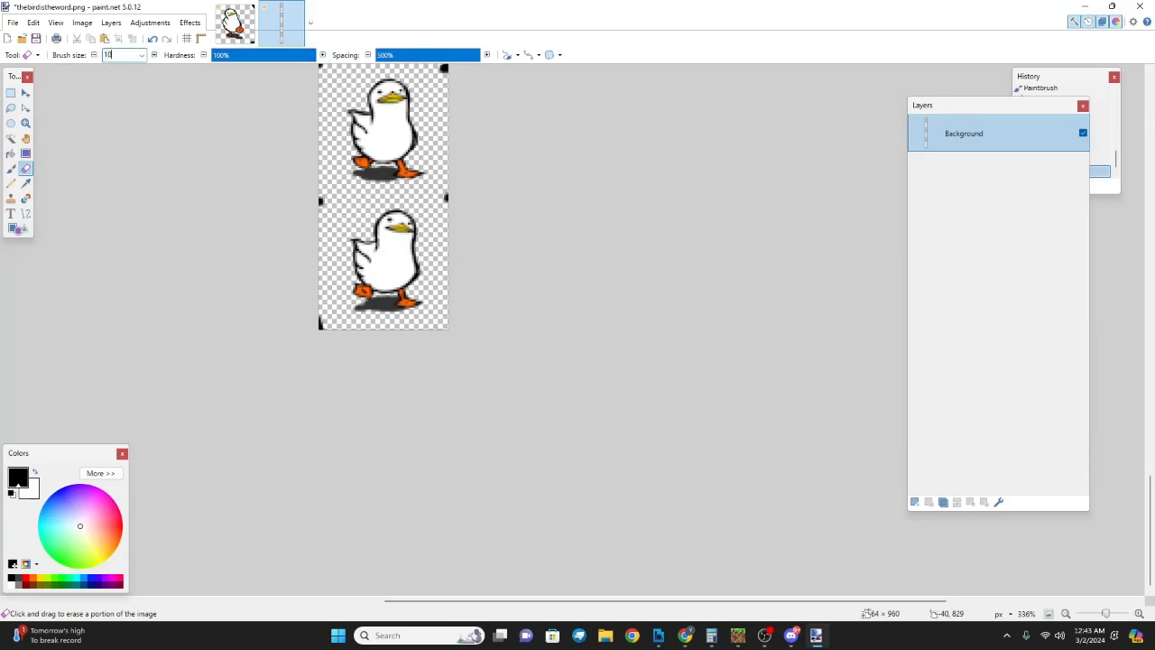
- Erase the black corner marks between the duck frames in the lower half of the strip, working upward from its bottom end
{"action": "left_click", "coordinate": [318, 324]}
{"action": "scroll", "coordinate": [318, 332], "scroll_direction": "up", "scroll_amount": 2}
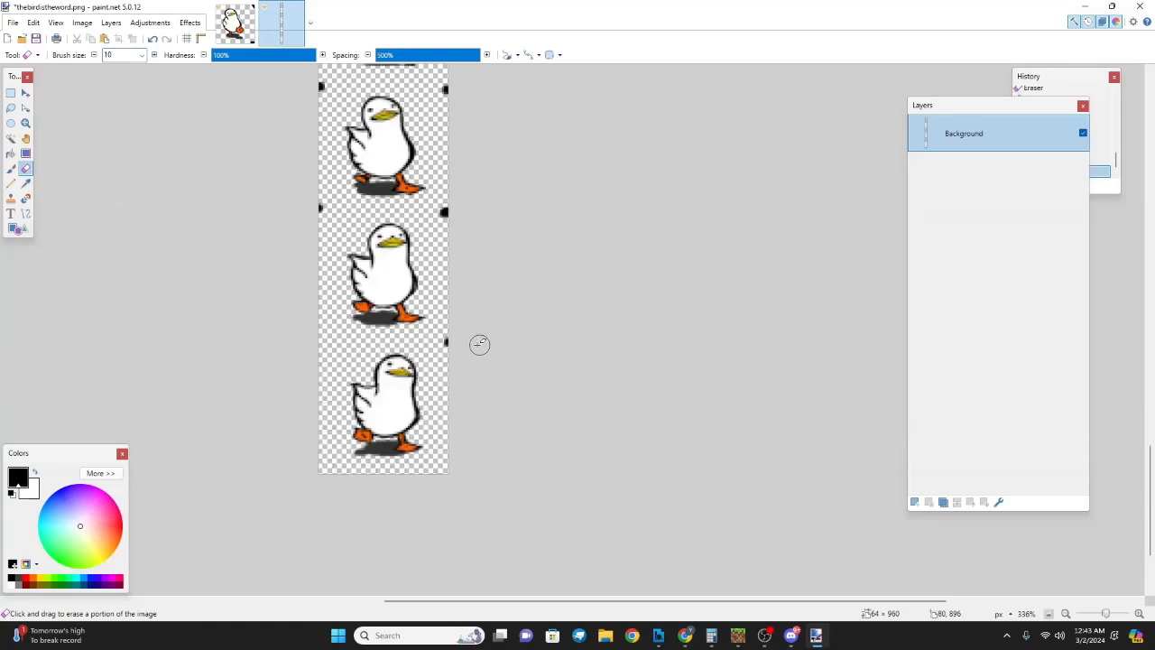
{"action": "left_click", "coordinate": [445, 346]}
{"action": "scroll", "coordinate": [448, 343], "scroll_direction": "up", "scroll_amount": 2}
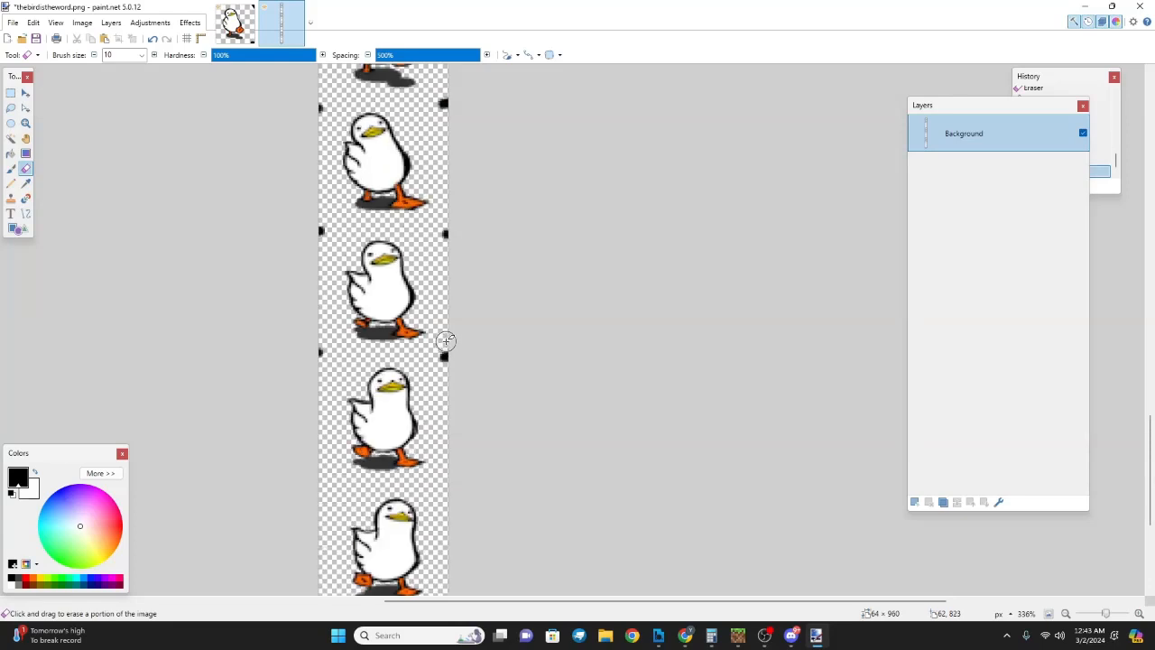
{"action": "left_click", "coordinate": [446, 236]}
{"action": "scroll", "coordinate": [446, 236], "scroll_direction": "up", "scroll_amount": 2}
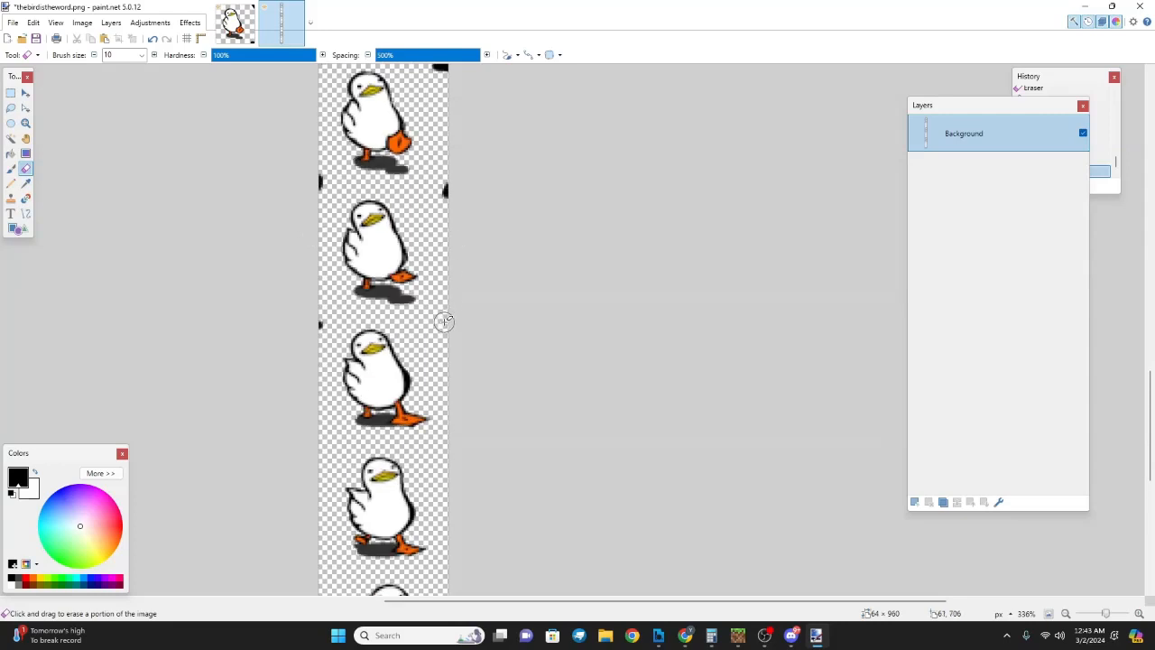
{"action": "scroll", "coordinate": [330, 323], "scroll_direction": "up", "scroll_amount": 5}
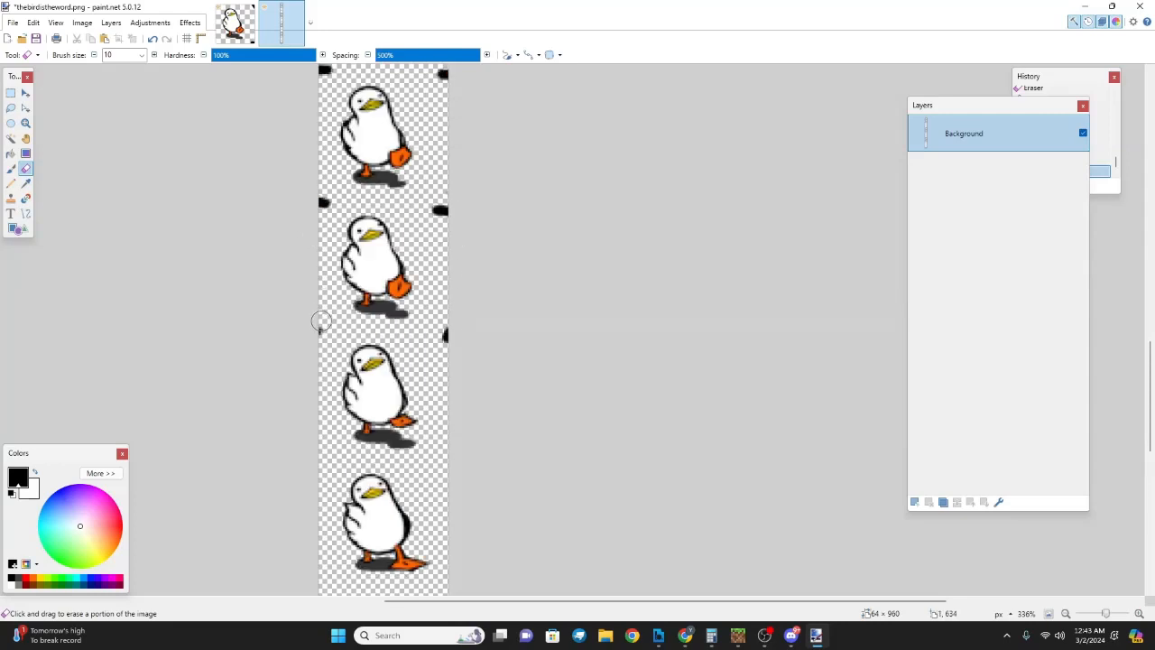
{"action": "left_click", "coordinate": [442, 336]}
{"action": "left_click", "coordinate": [443, 210]}
{"action": "left_click", "coordinate": [317, 199]}
{"action": "scroll", "coordinate": [320, 202], "scroll_direction": "up", "scroll_amount": 5}
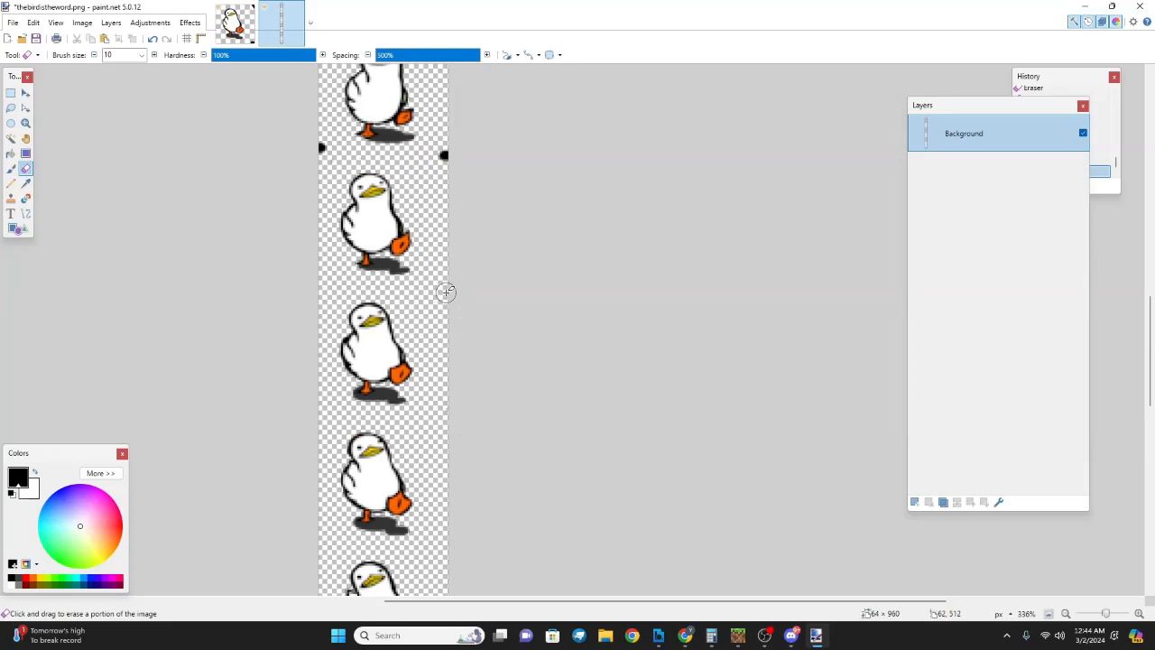
- Erase the remaining black corner marks along both edges of the strip's upper half and check the strip for leftovers
{"action": "scroll", "coordinate": [452, 289], "scroll_direction": "up", "scroll_amount": 2}
{"action": "left_click", "coordinate": [444, 371]}
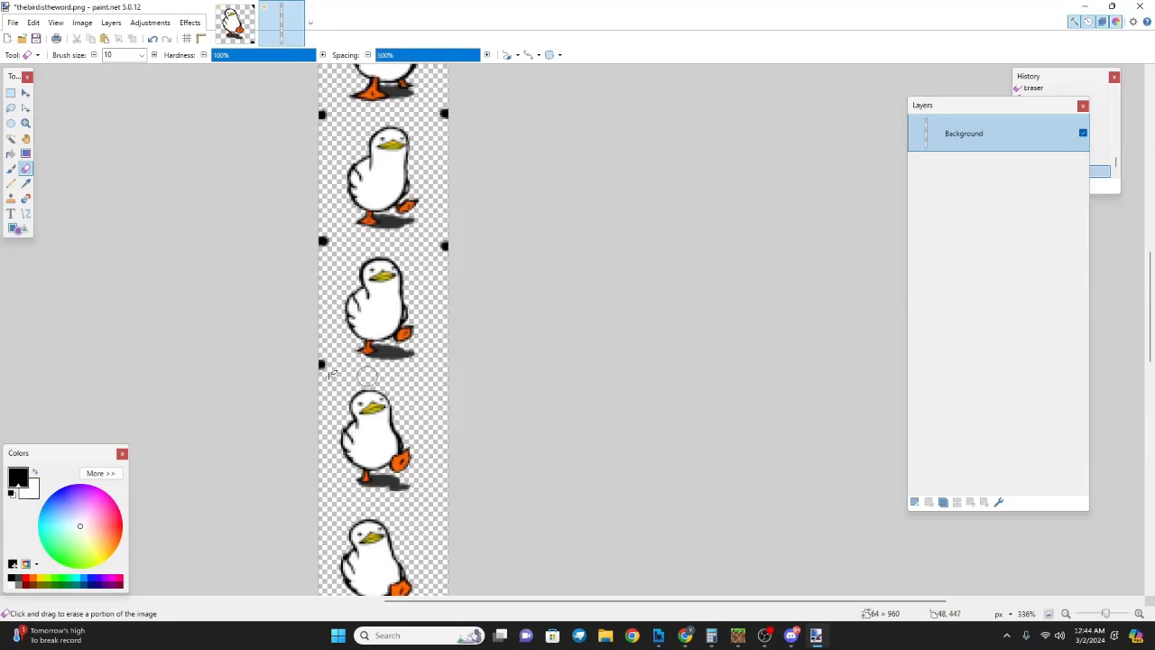
{"action": "left_click", "coordinate": [320, 366]}
{"action": "left_click", "coordinate": [320, 241]}
{"action": "left_click", "coordinate": [444, 246]}
{"action": "scroll", "coordinate": [443, 244], "scroll_direction": "up", "scroll_amount": 1}
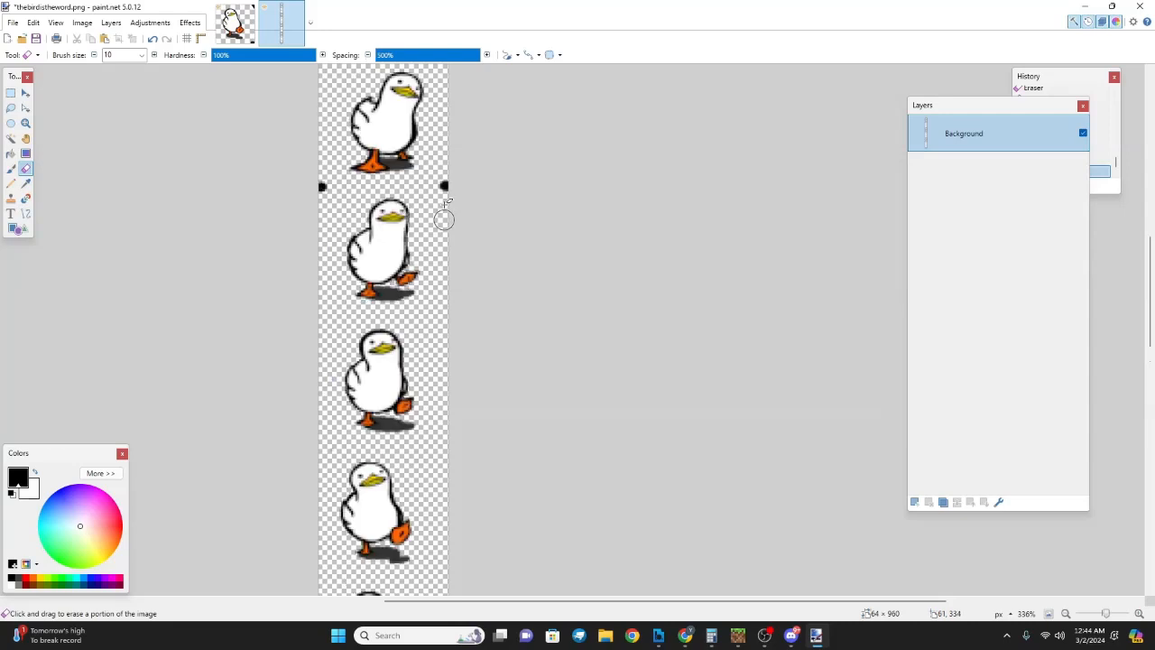
{"action": "left_click", "coordinate": [444, 185]}
{"action": "left_click", "coordinate": [320, 187]}
{"action": "scroll", "coordinate": [322, 189], "scroll_direction": "up", "scroll_amount": 3}
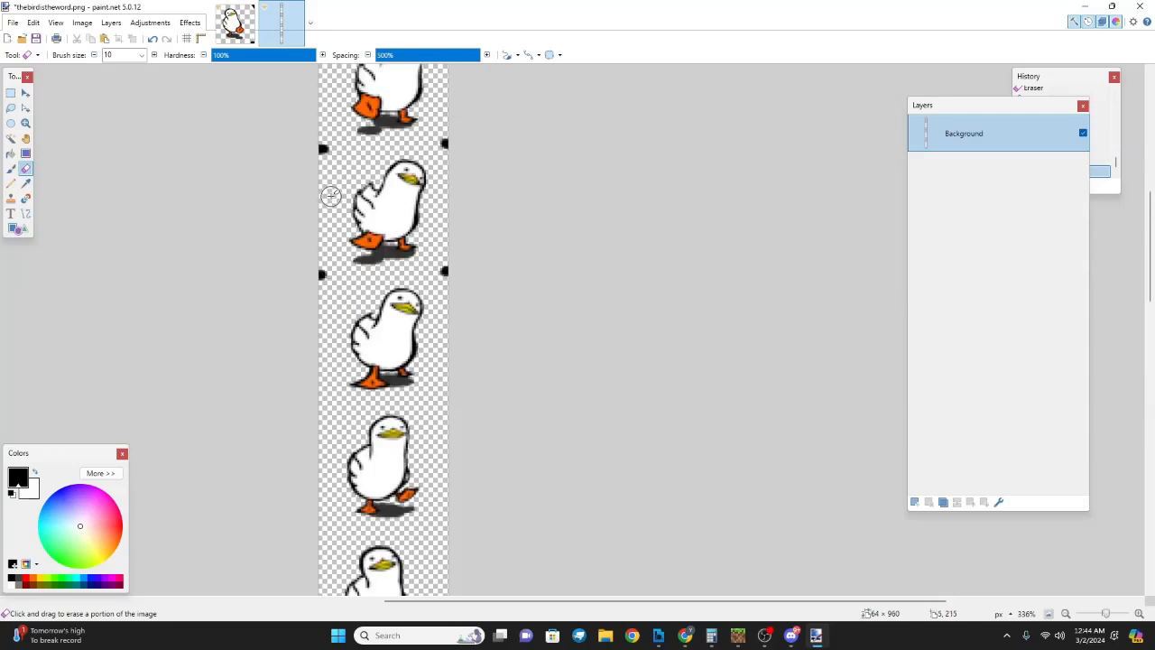
{"action": "left_click", "coordinate": [321, 274]}
{"action": "left_click", "coordinate": [444, 271]}
{"action": "scroll", "coordinate": [445, 266], "scroll_direction": "up", "scroll_amount": 2}
{"action": "left_click", "coordinate": [444, 287]}
{"action": "left_click", "coordinate": [323, 293]}
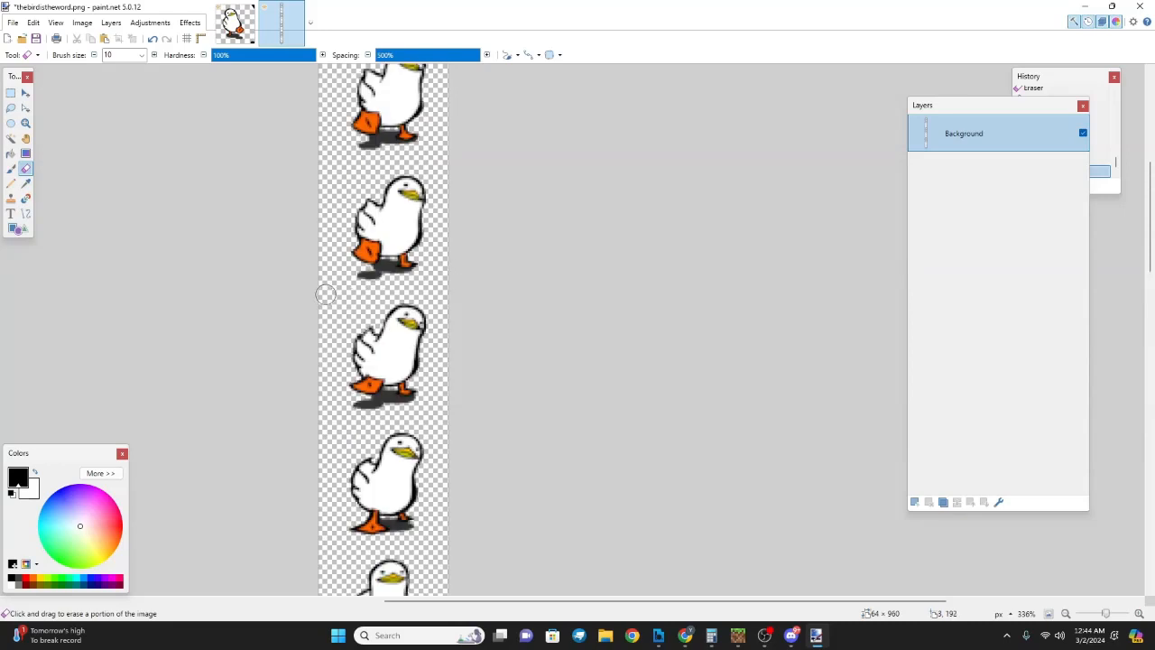
{"action": "scroll", "coordinate": [328, 284], "scroll_direction": "up", "scroll_amount": 3}
{"action": "scroll", "coordinate": [328, 284], "scroll_direction": "down", "scroll_amount": 8}
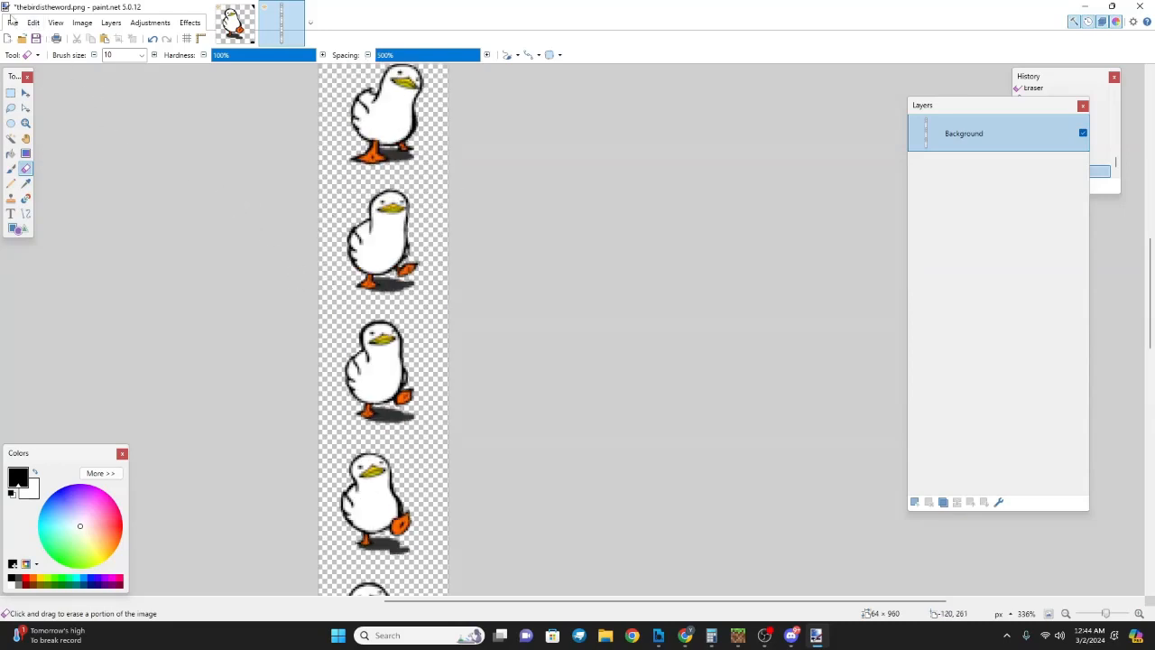
{"action": "scroll", "coordinate": [133, 186], "scroll_direction": "down", "scroll_amount": 2}
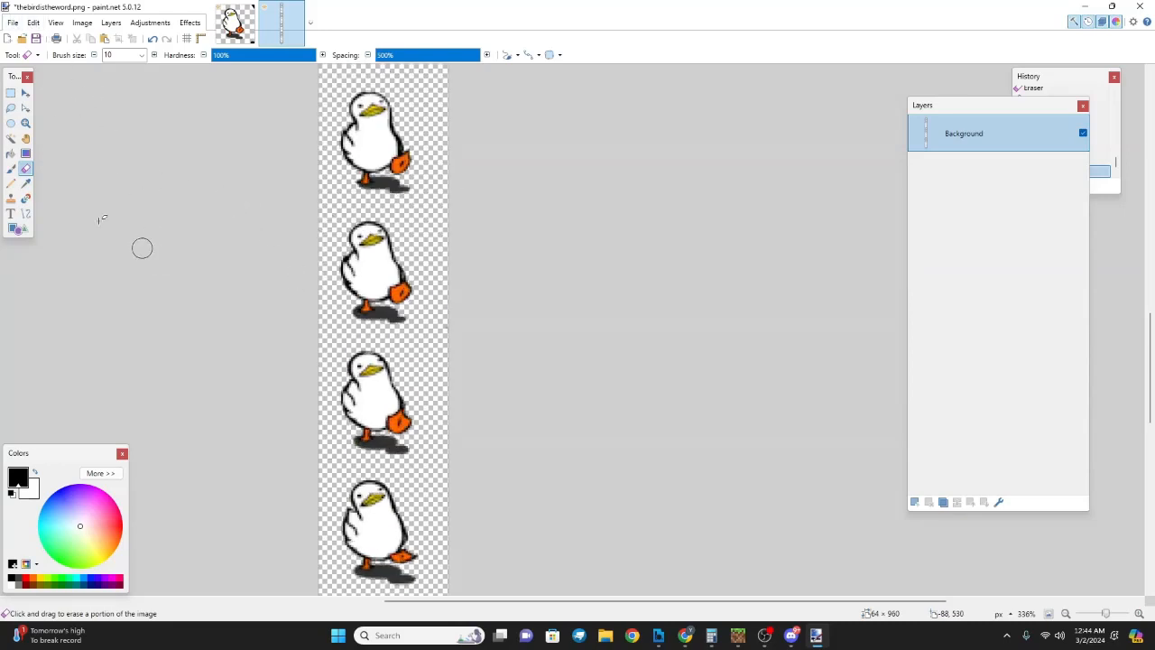
{"action": "left_click", "coordinate": [12, 22]}
{"action": "left_click", "coordinate": [36, 115]}
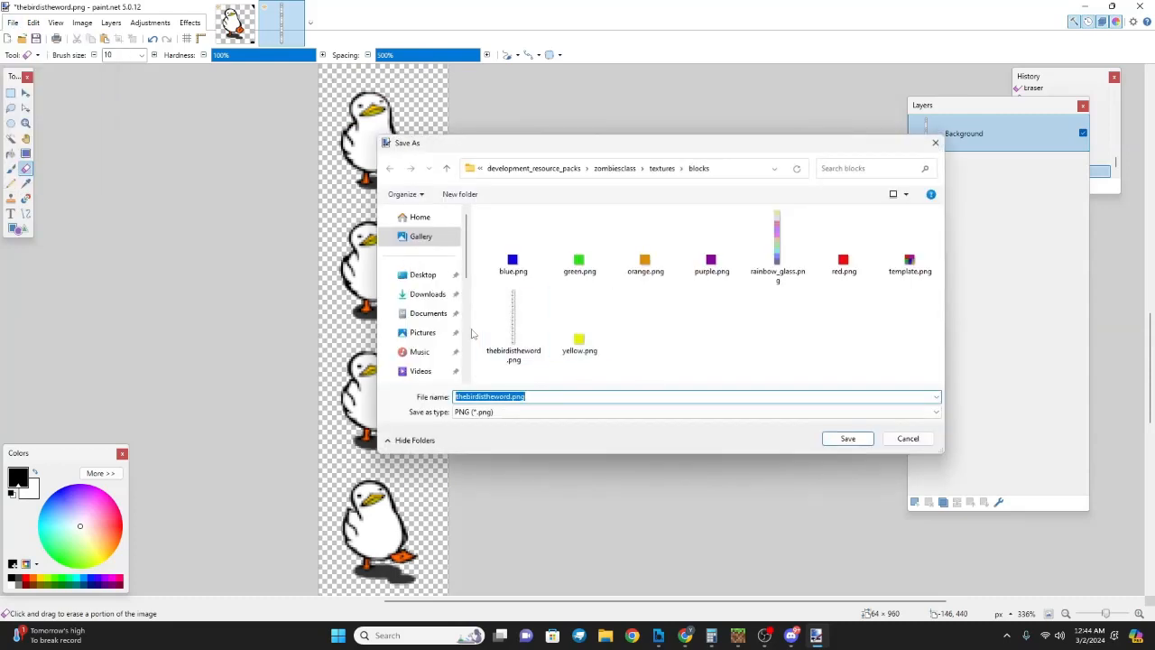
{"action": "left_click", "coordinate": [497, 412]}
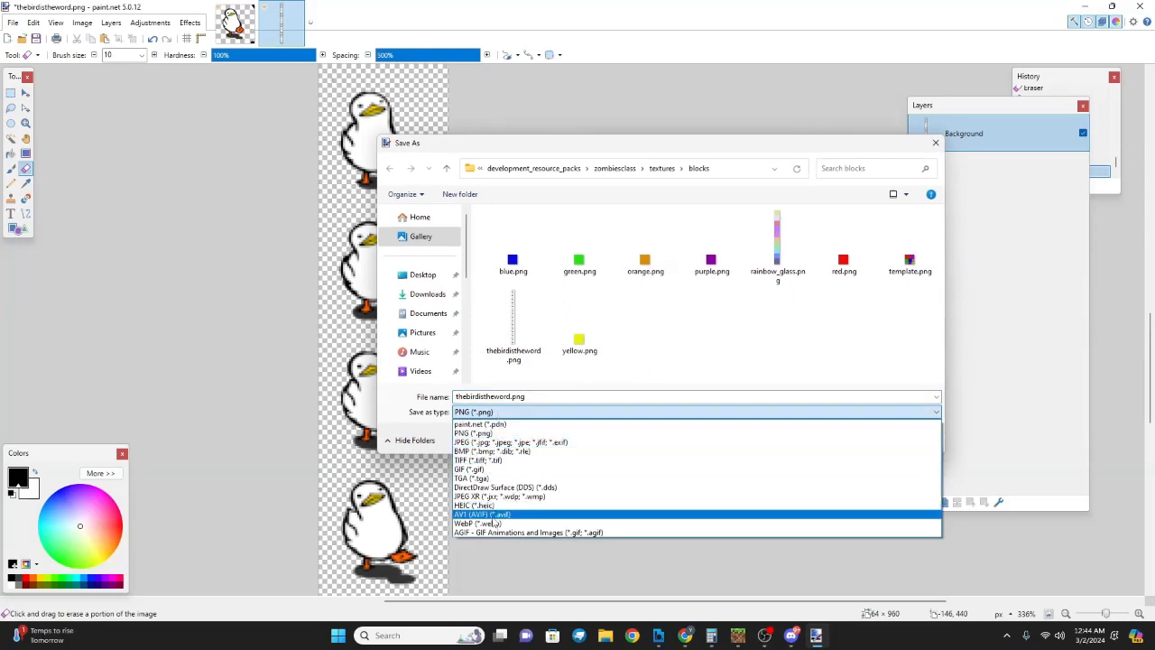
{"action": "left_click", "coordinate": [481, 434]}
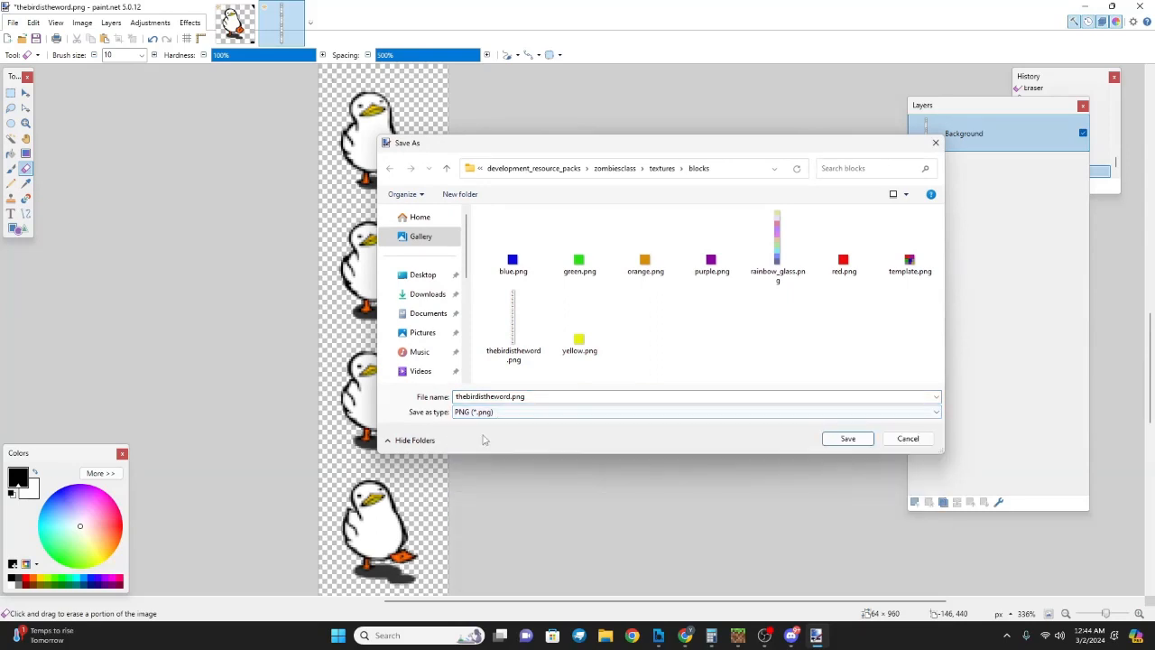
{"action": "scroll", "coordinate": [417, 334], "scroll_direction": "down", "scroll_amount": 3}
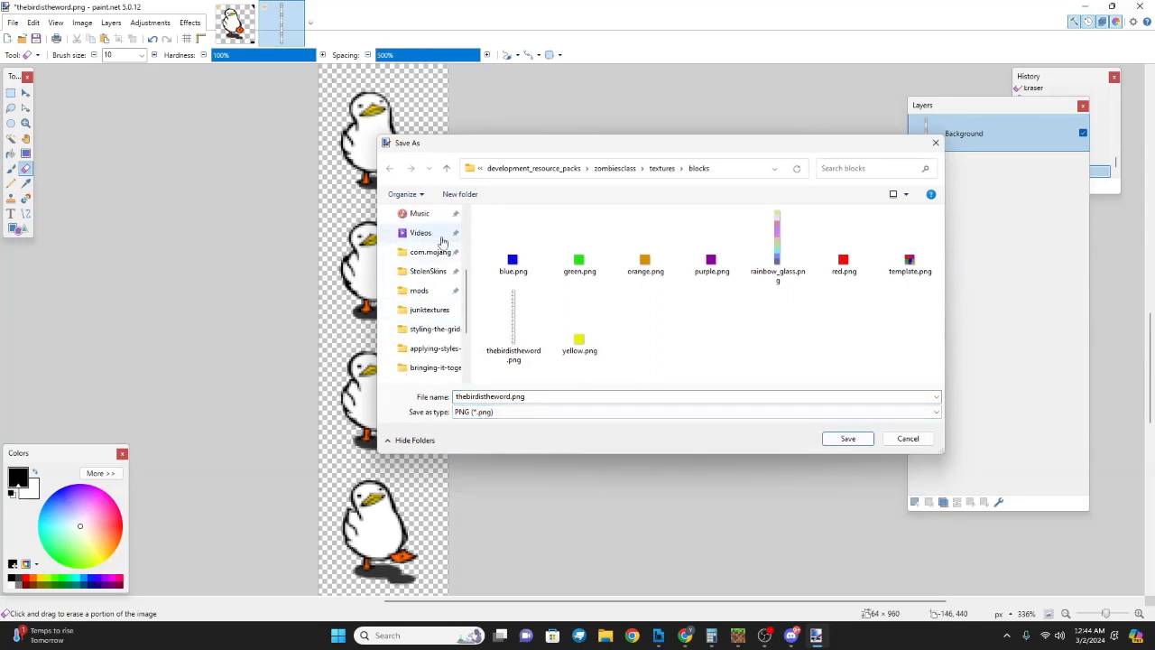
{"action": "left_click", "coordinate": [430, 251]}
{"action": "double_click", "coordinate": [534, 288]}
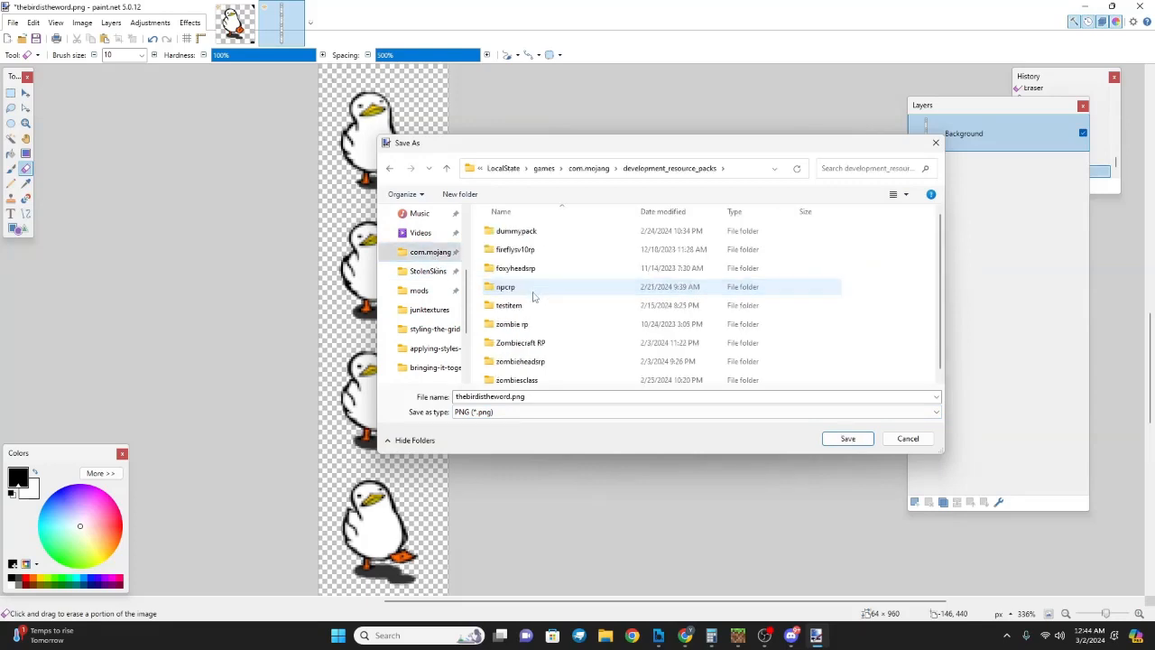
{"action": "left_click", "coordinate": [515, 378]}
{"action": "double_click", "coordinate": [516, 375]}
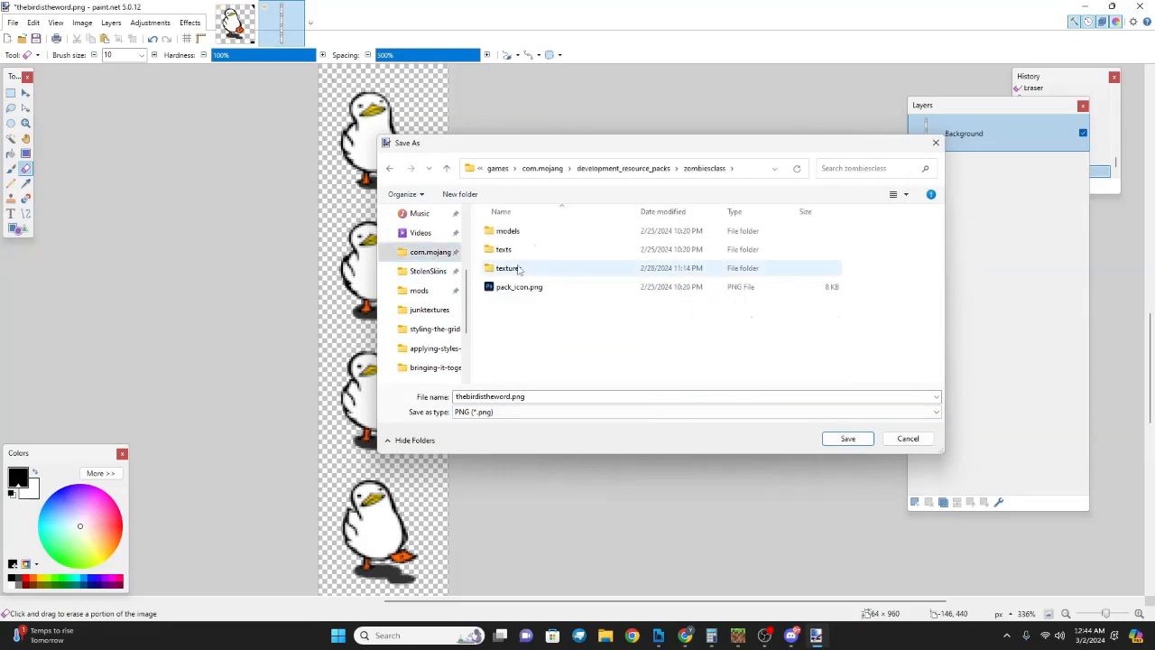
{"action": "double_click", "coordinate": [505, 265]}
{"action": "double_click", "coordinate": [497, 228]}
{"action": "left_click", "coordinate": [495, 343]}
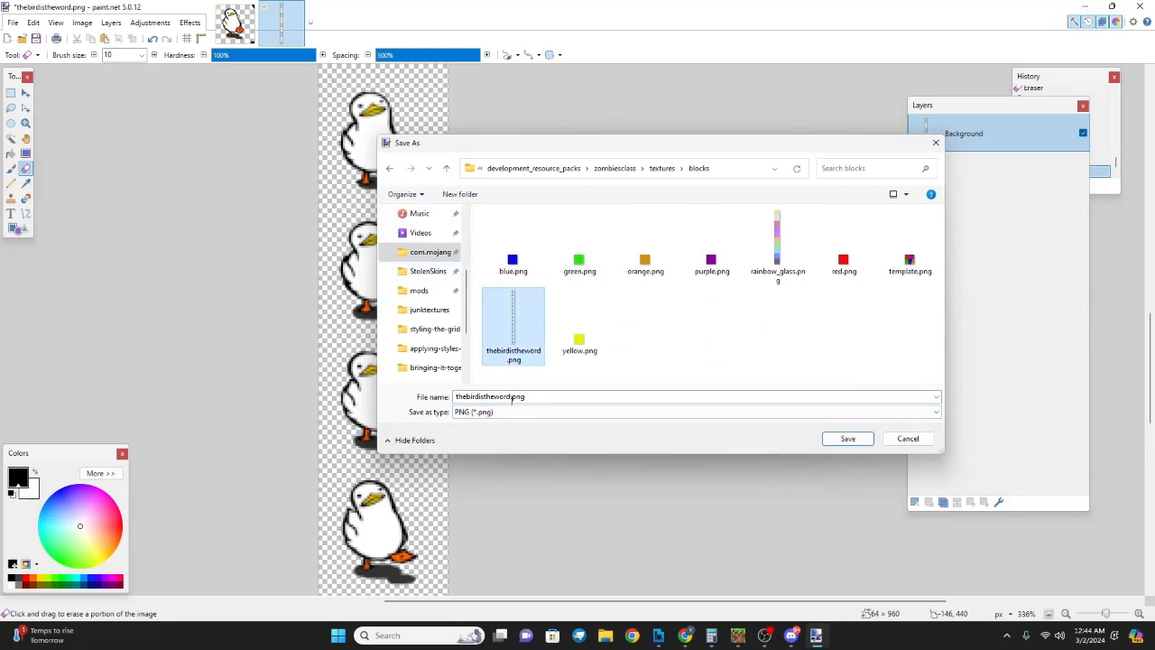
{"action": "left_click", "coordinate": [908, 438]}
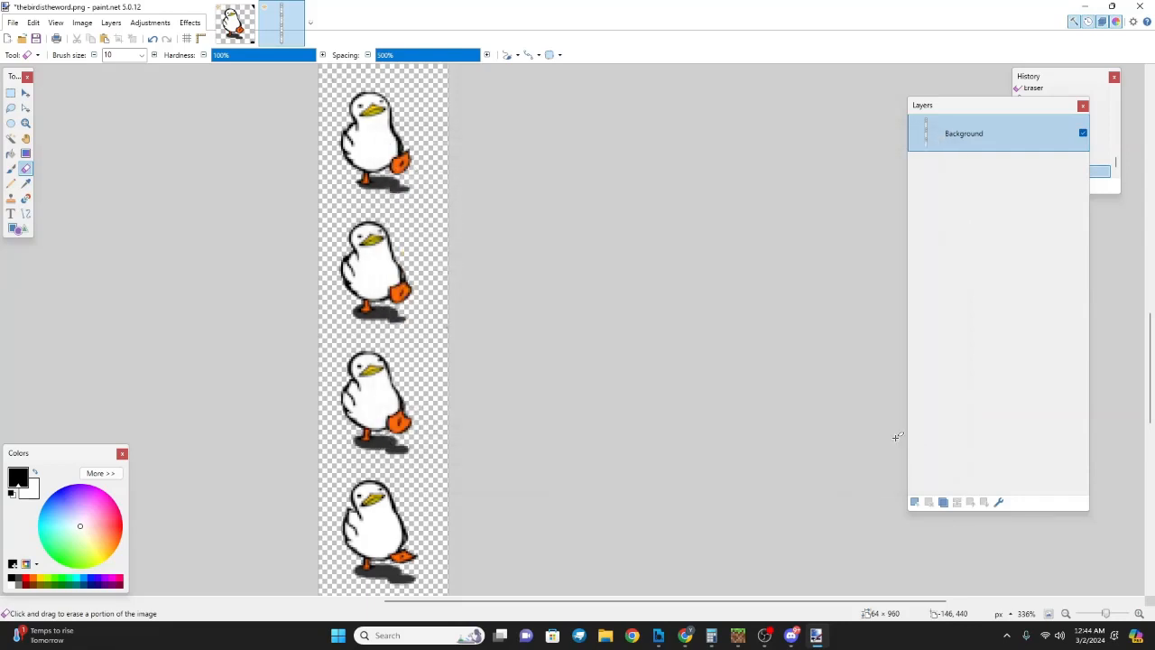
- Exit paint.net, discarding the unsaved changes, and close the Calculator
{"action": "left_click", "coordinate": [1140, 6]}
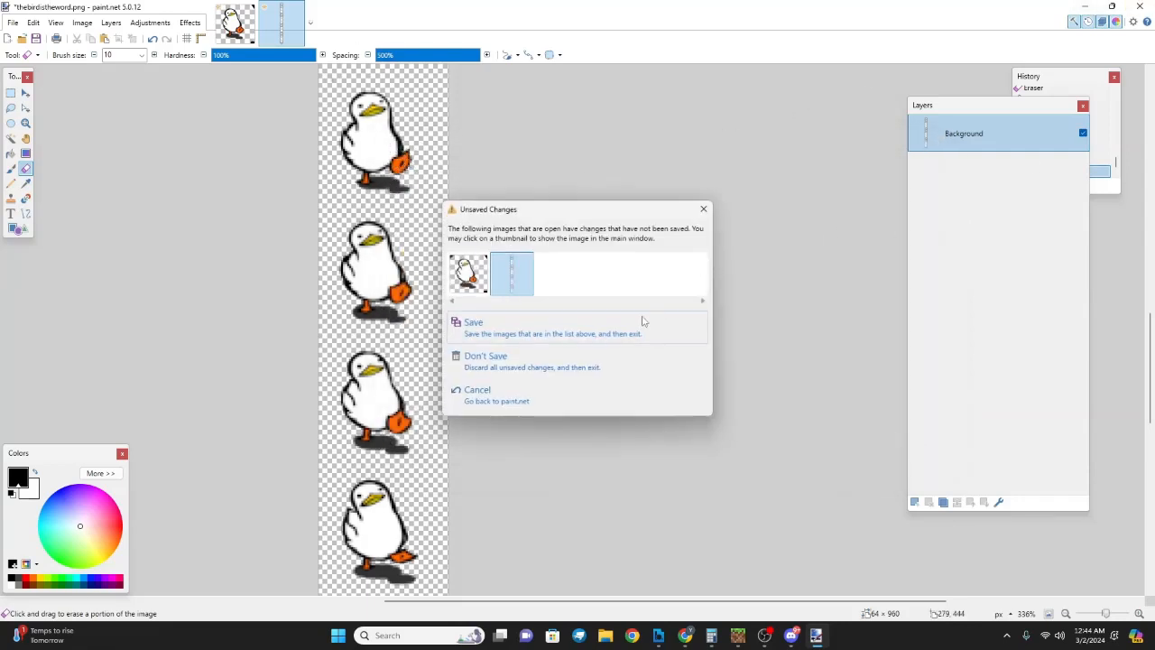
{"action": "left_click", "coordinate": [595, 364]}
{"action": "left_click", "coordinate": [445, 215]}
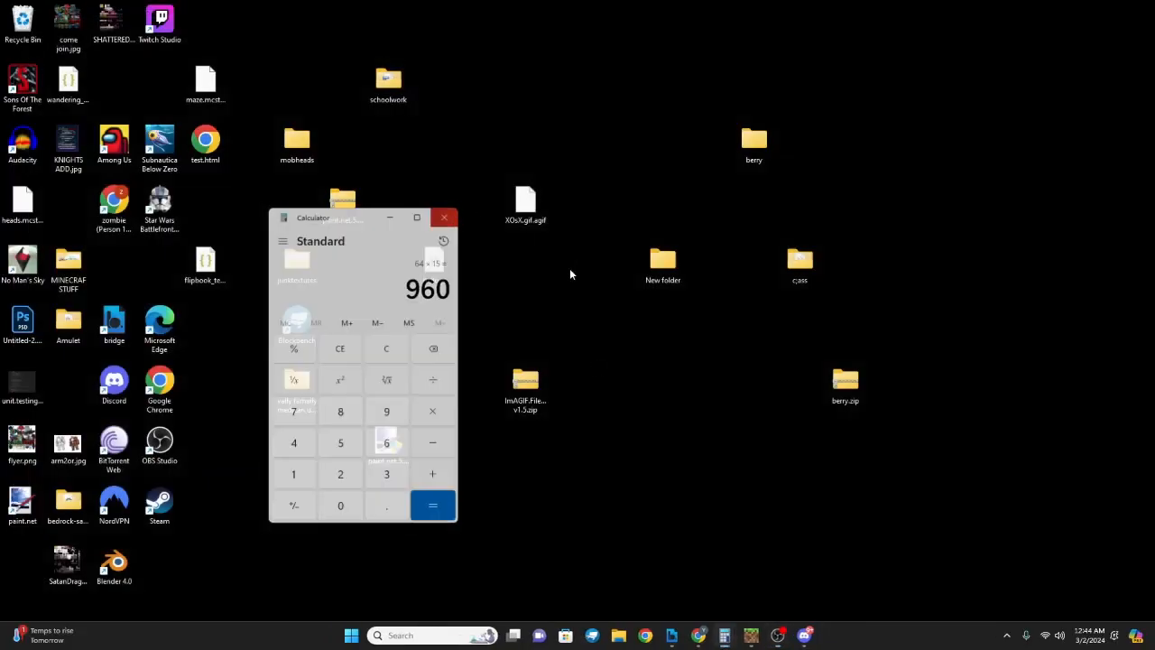
- Switch to bridge., maximize its window and open the zombiesclass project
{"action": "left_click", "coordinate": [671, 635]}
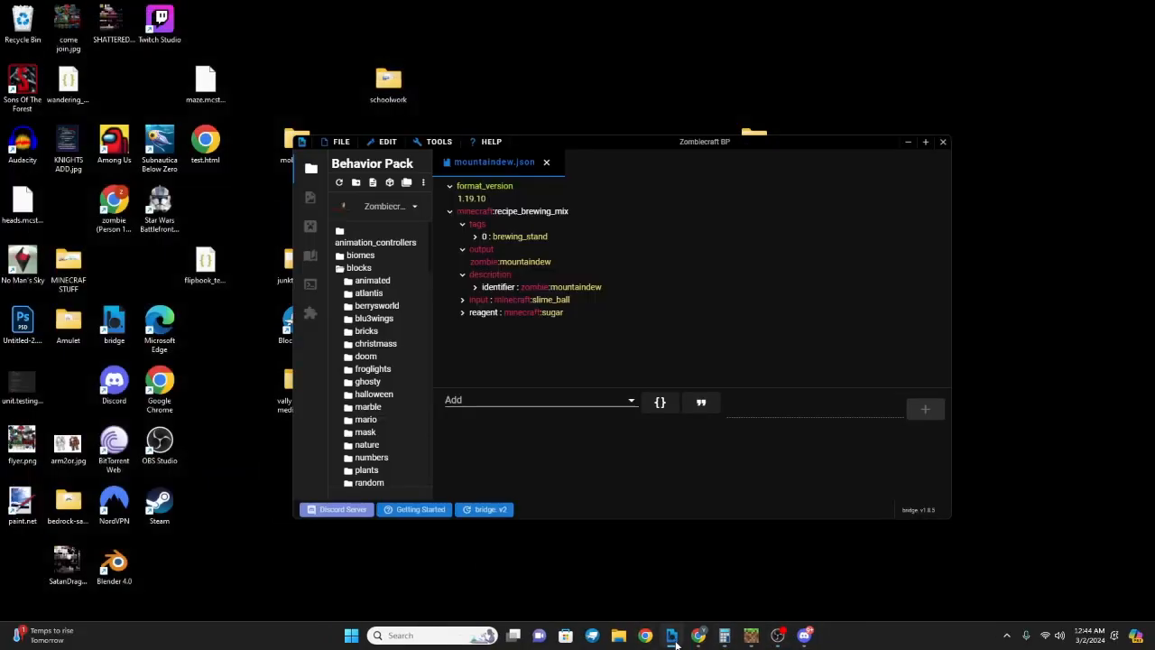
{"action": "left_click", "coordinate": [923, 143]}
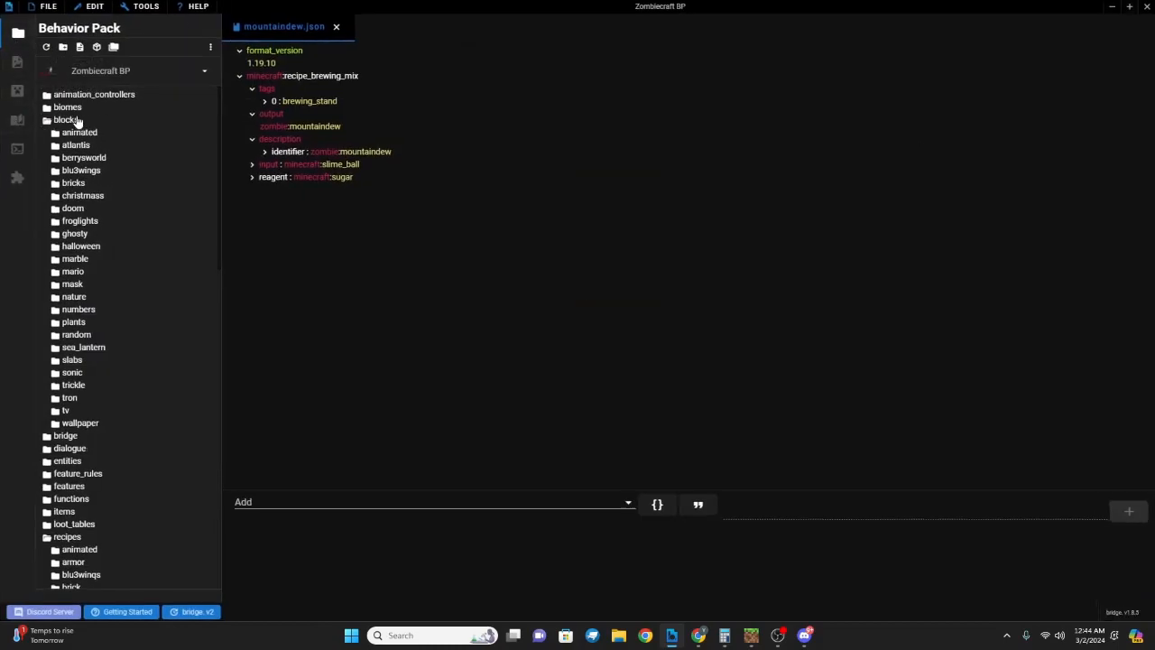
{"action": "left_click", "coordinate": [85, 72]}
{"action": "scroll", "coordinate": [263, 249], "scroll_direction": "down", "scroll_amount": 5}
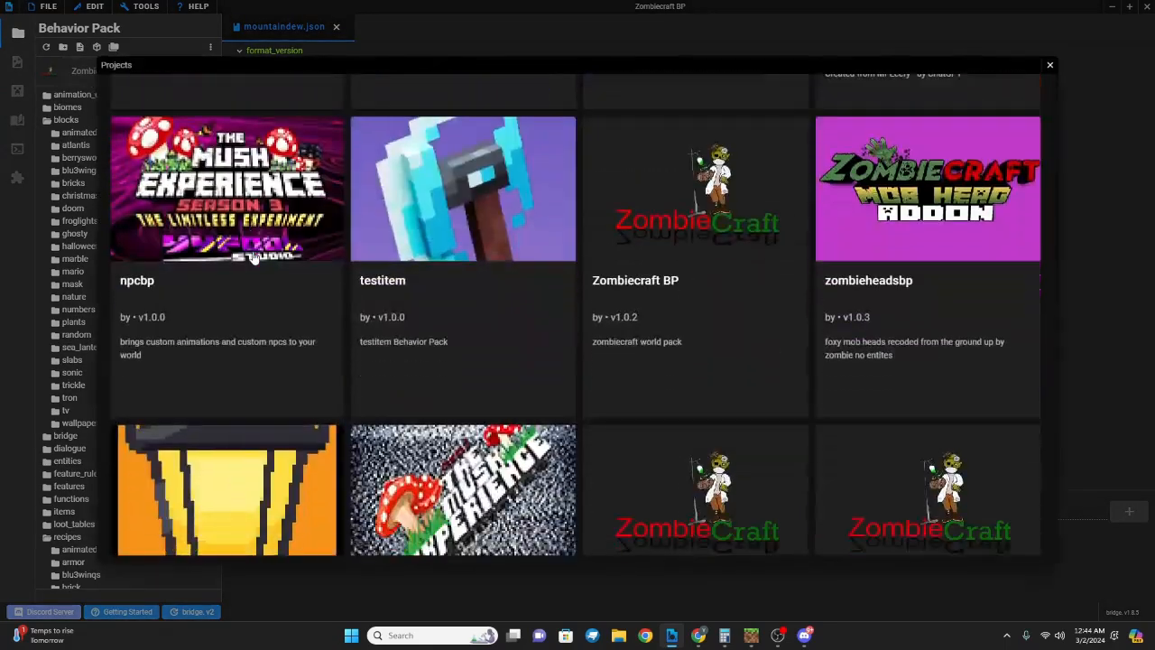
{"action": "left_click", "coordinate": [198, 290]}
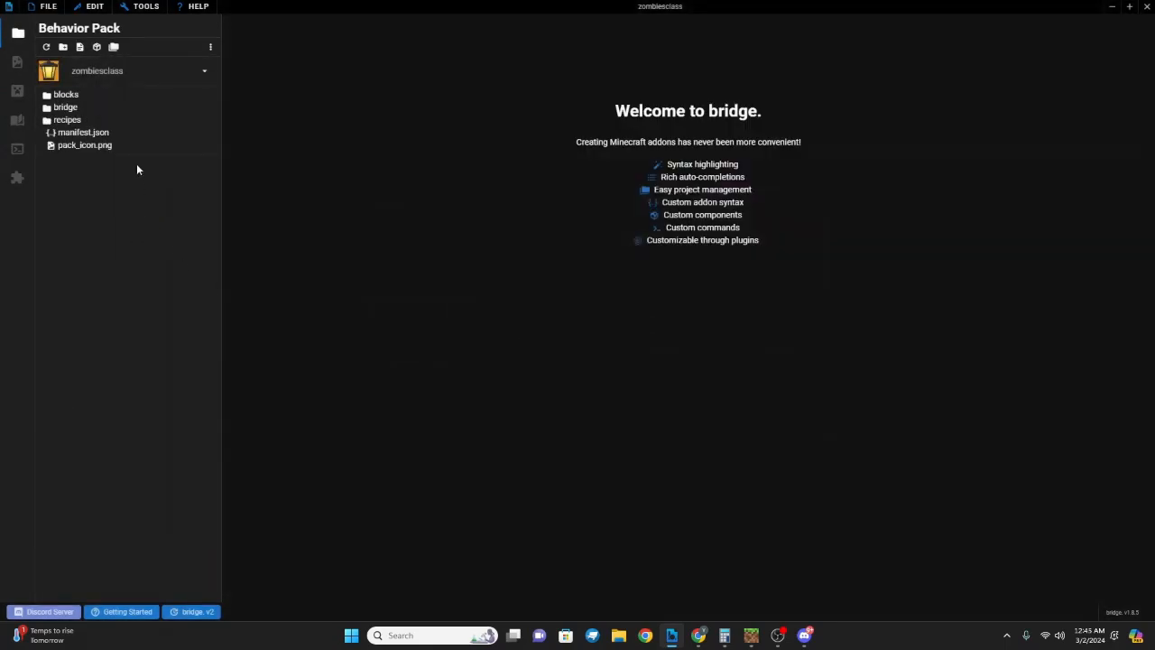
- Open thebirdistheword.block.json from the blocks folder and review its identifier, display name and material instances
{"action": "left_click", "coordinate": [76, 94]}
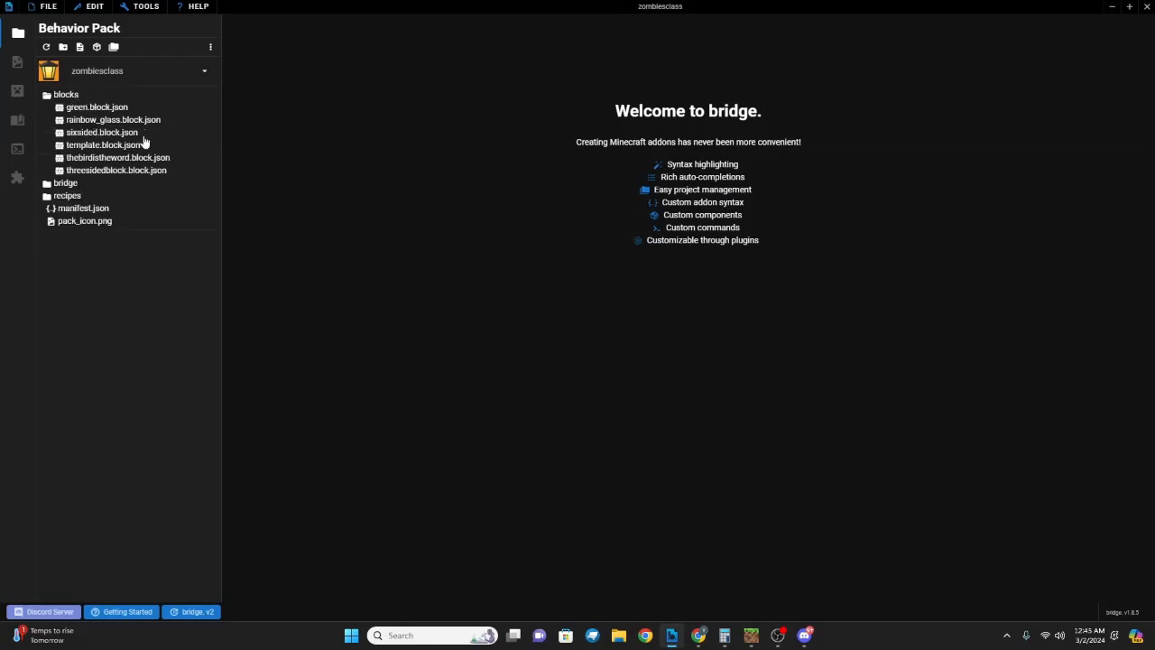
{"action": "left_click", "coordinate": [132, 160]}
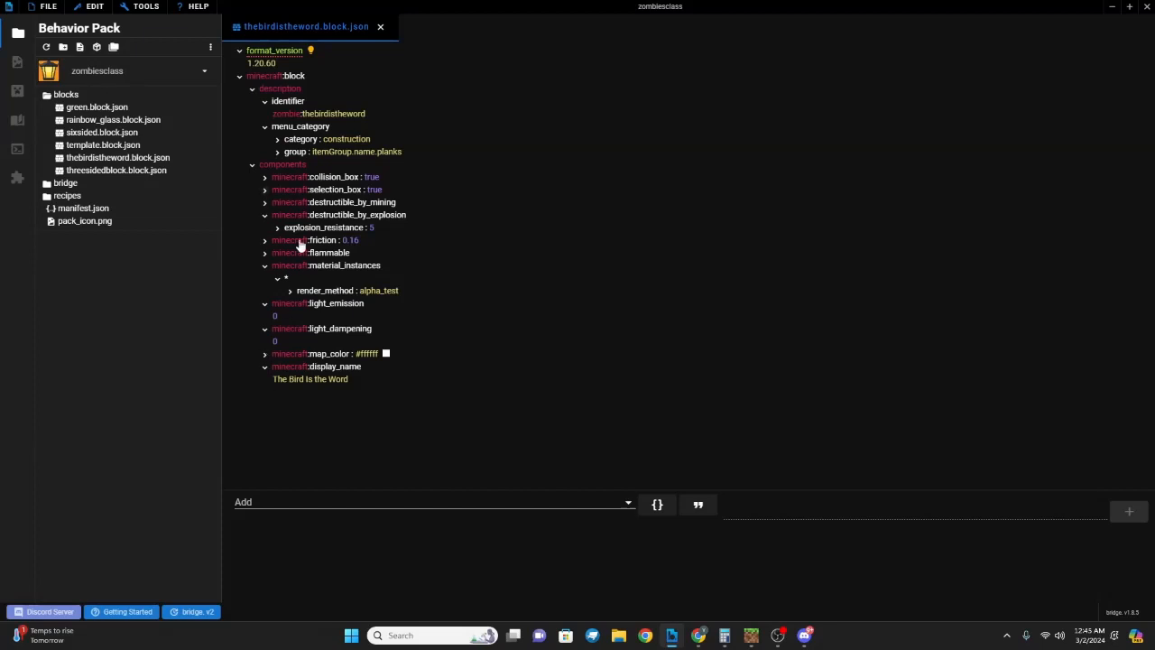
{"action": "left_click", "coordinate": [307, 116]}
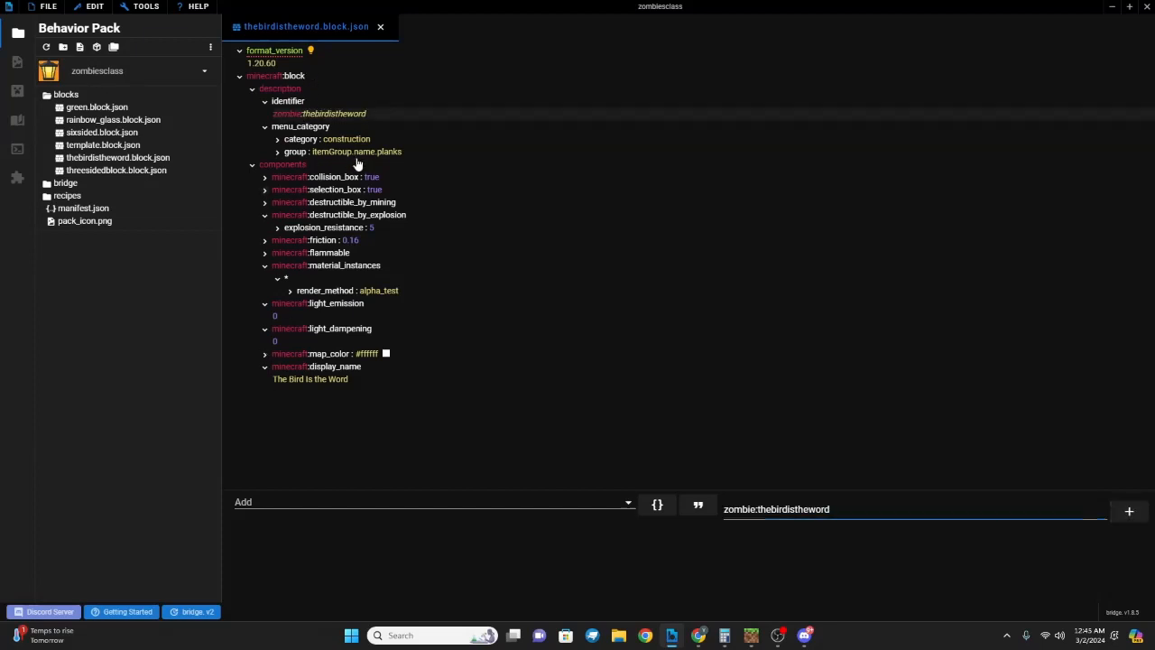
{"action": "left_click", "coordinate": [323, 368]}
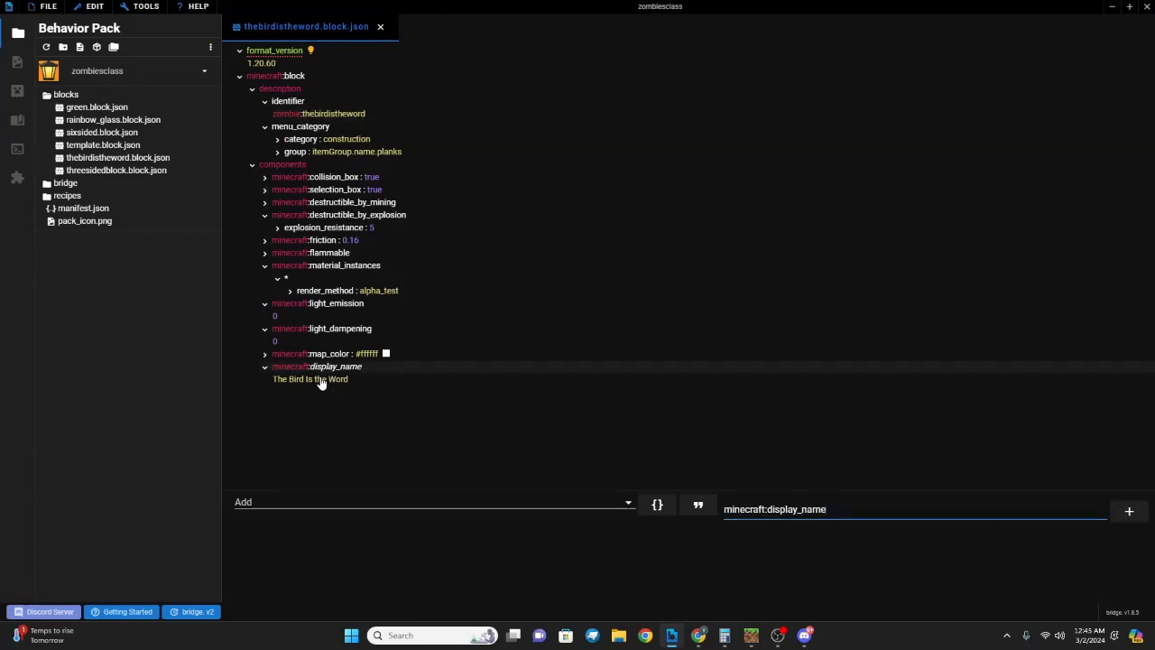
{"action": "left_click", "coordinate": [328, 296]}
{"action": "left_click", "coordinate": [333, 267]}
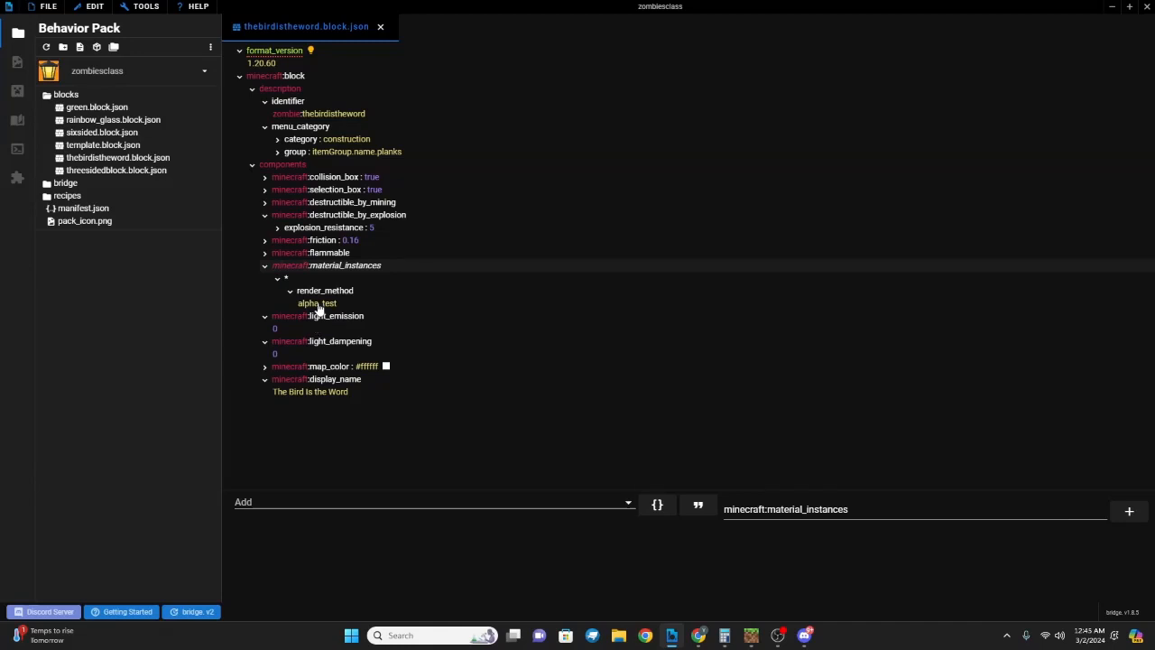
- Delete render_method from the block's material instances, add it again with the value alpha_test and save the file
{"action": "left_click", "coordinate": [321, 292]}
{"action": "right_click", "coordinate": [325, 293]}
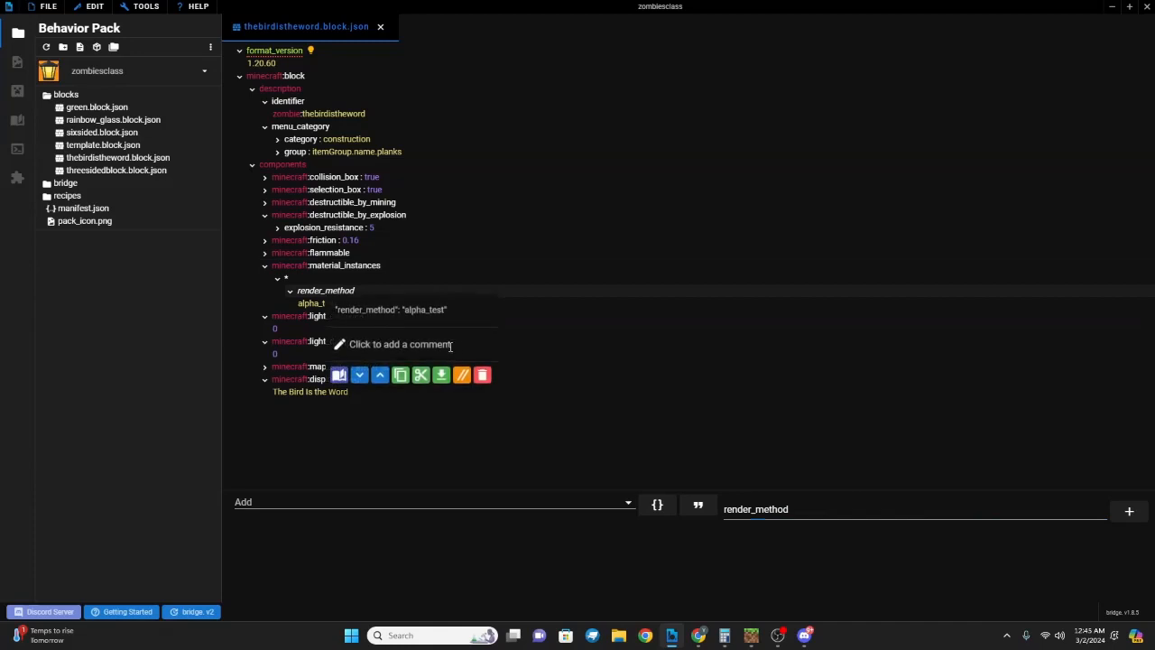
{"action": "left_click", "coordinate": [480, 375]}
{"action": "left_click", "coordinate": [342, 503]}
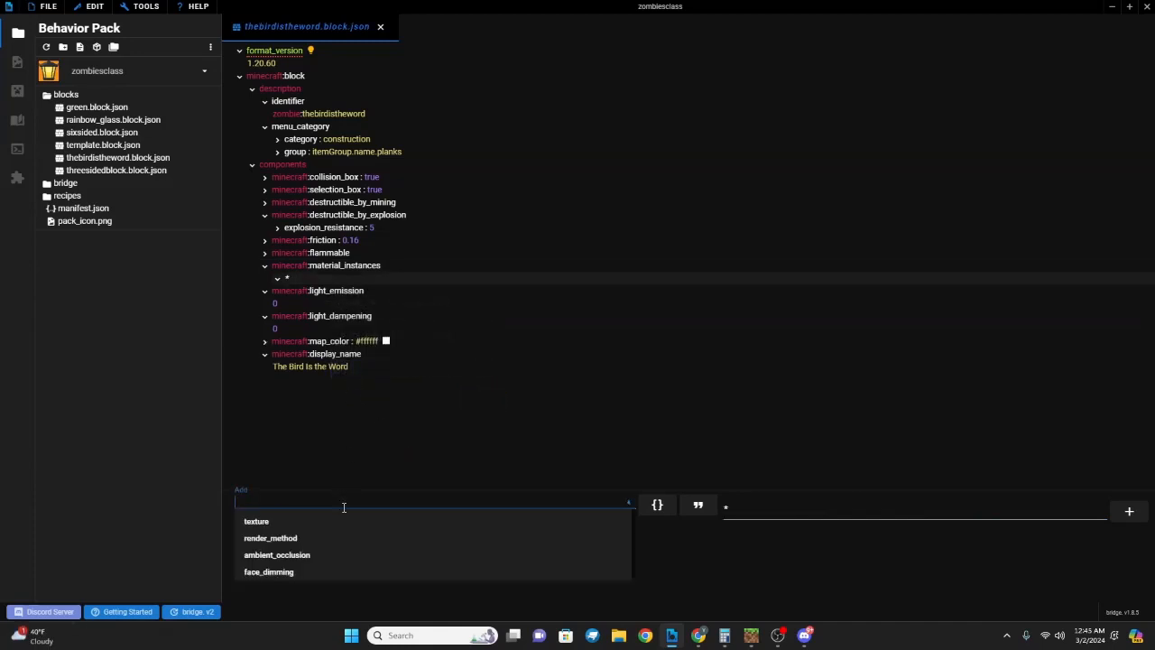
{"action": "left_click", "coordinate": [329, 540]}
{"action": "left_click", "coordinate": [330, 502]}
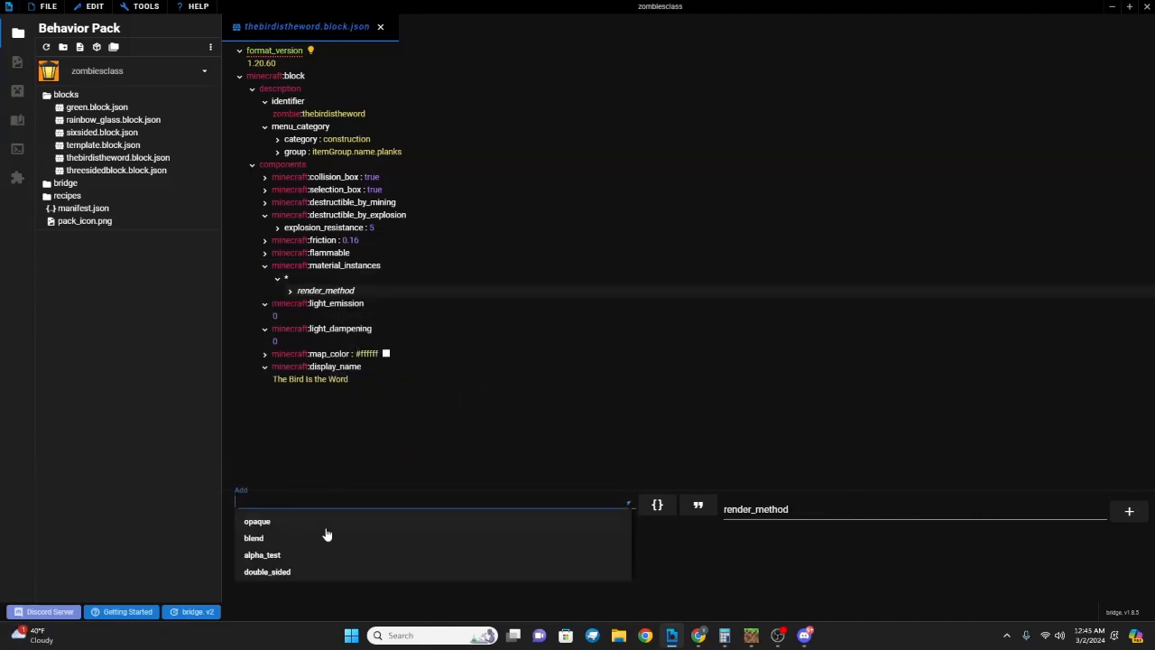
{"action": "left_click", "coordinate": [323, 556]}
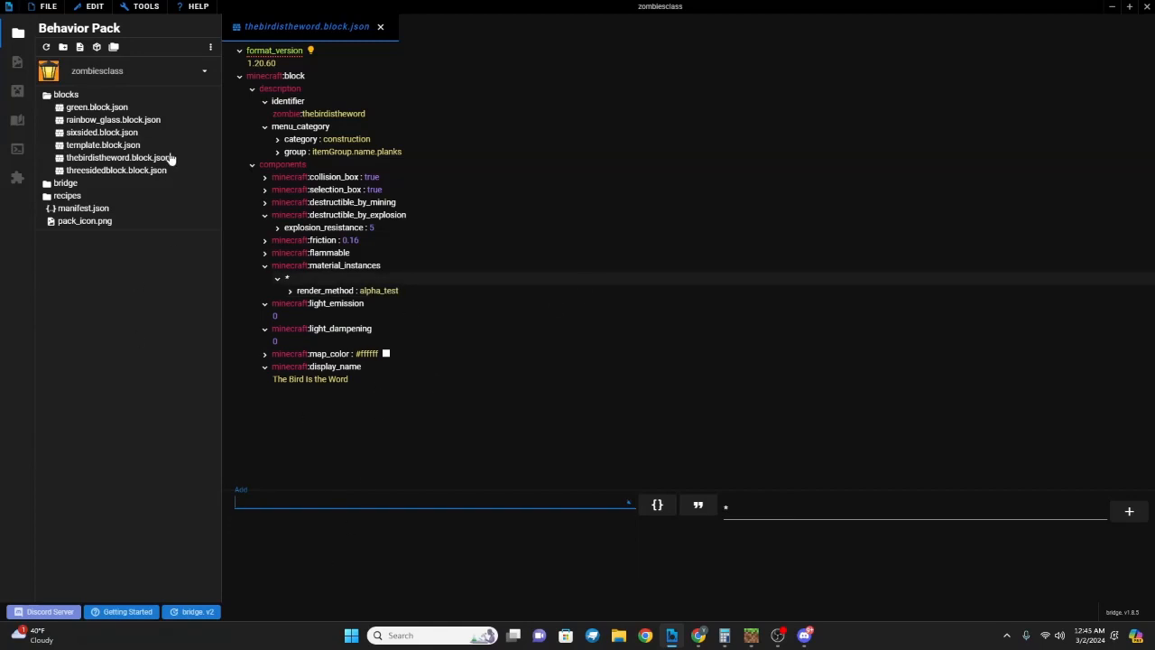
{"action": "key", "text": "ctrl+s"}
- Shrink the bridge. window and open flipbook_textures.json from the resource pack's textures folder
{"action": "left_click", "coordinate": [17, 61]}
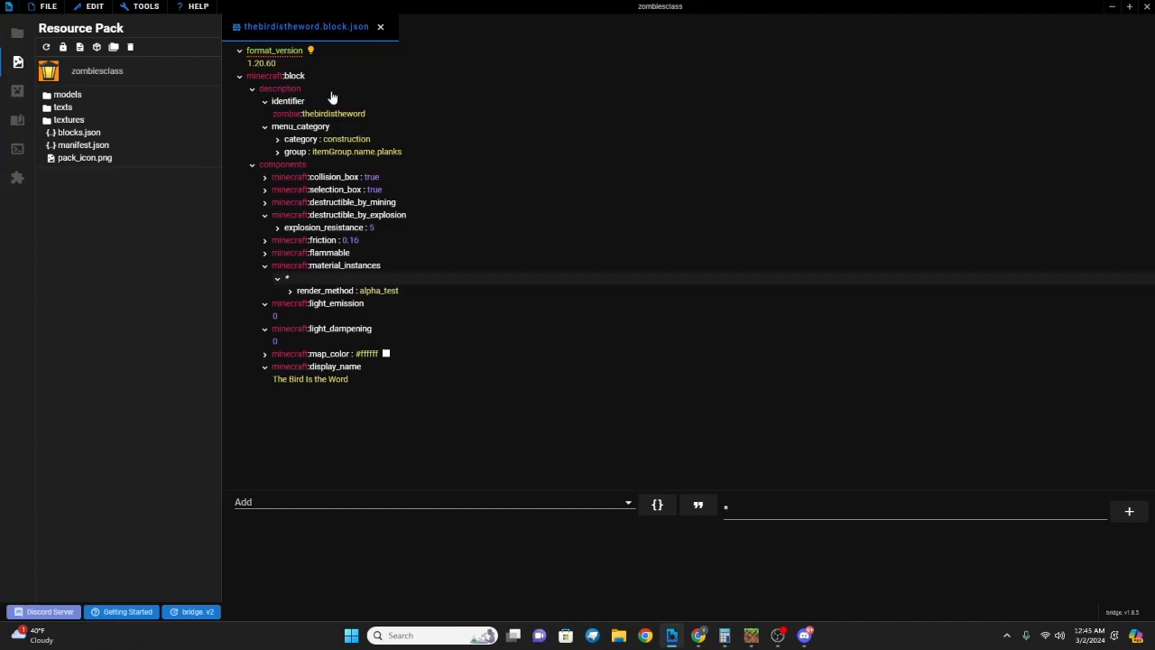
{"action": "left_click_drag", "start_coordinate": [327, 12], "coordinate": [491, 125]}
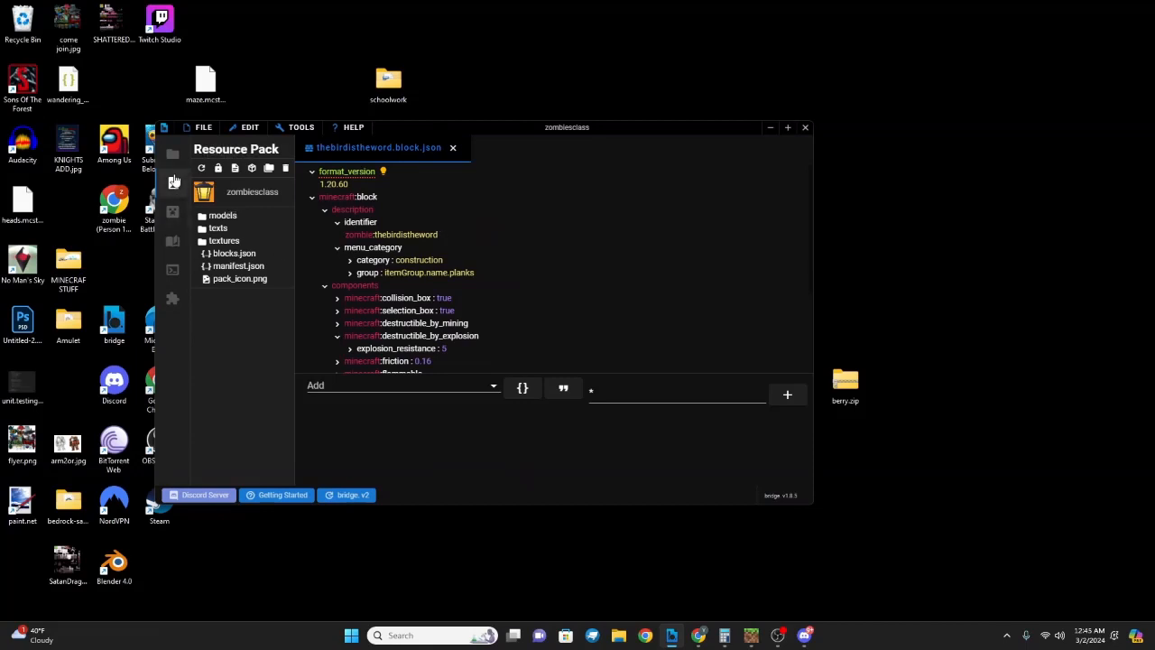
{"action": "left_click", "coordinate": [224, 241]}
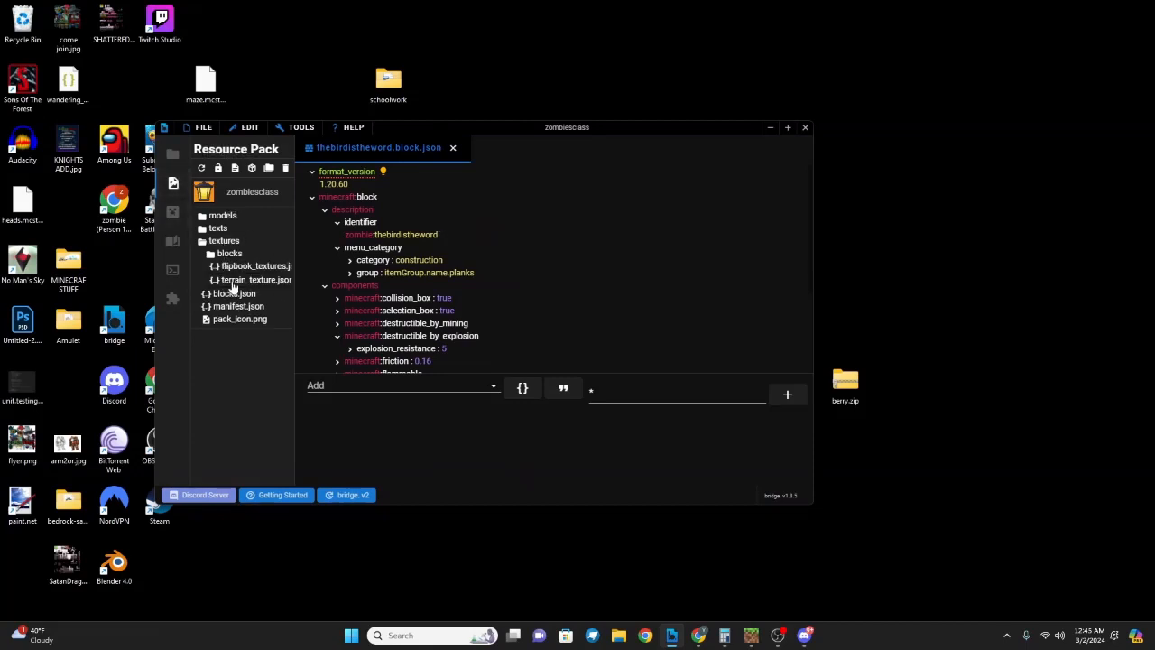
{"action": "left_click", "coordinate": [242, 270]}
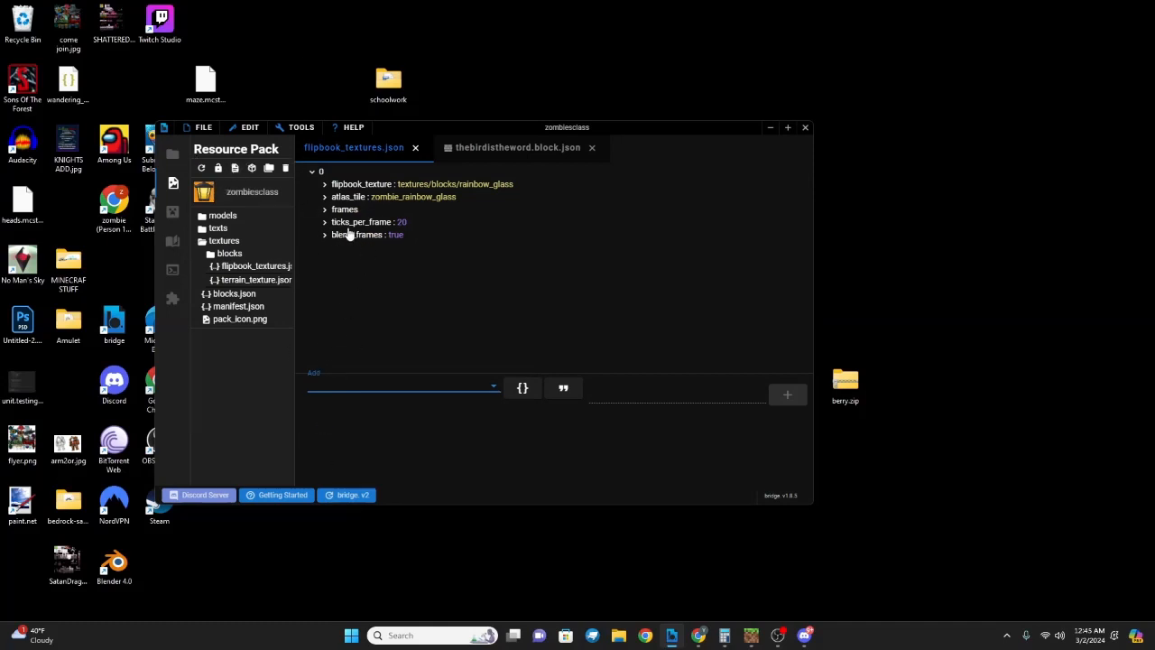
- Look through the behavior pack's sixsidedblock and threesiddblock recipes, loading the latter from disk, and collapse the recipes folder
{"action": "left_click", "coordinate": [177, 155]}
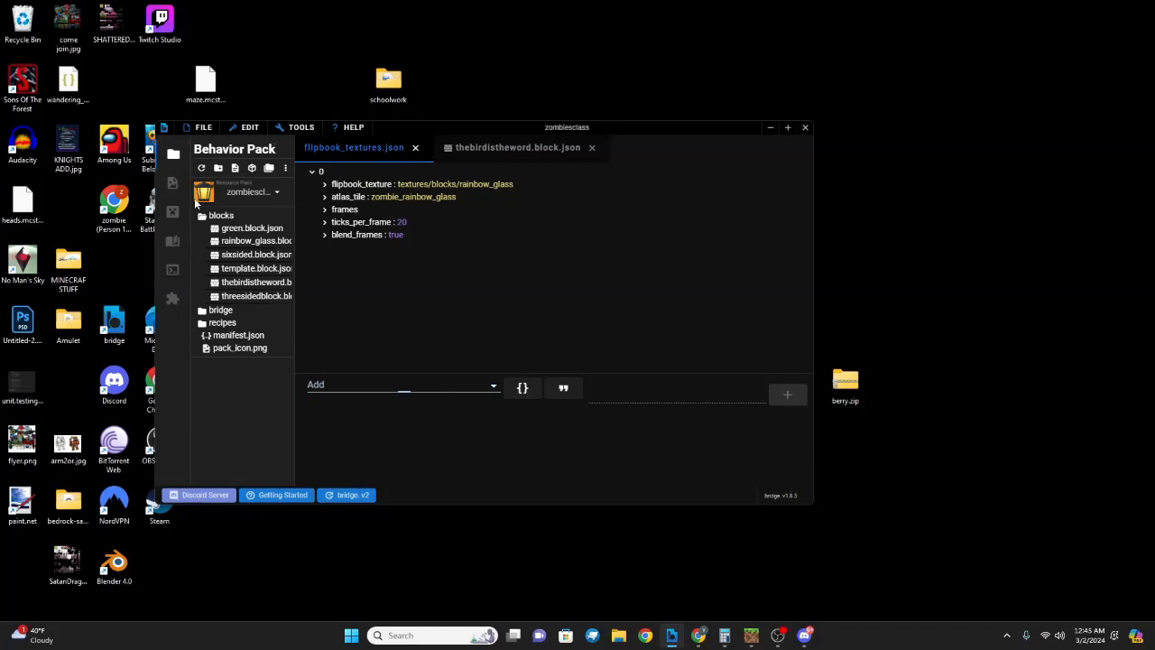
{"action": "left_click", "coordinate": [286, 168]}
{"action": "left_click", "coordinate": [303, 229]}
{"action": "left_click", "coordinate": [227, 325]}
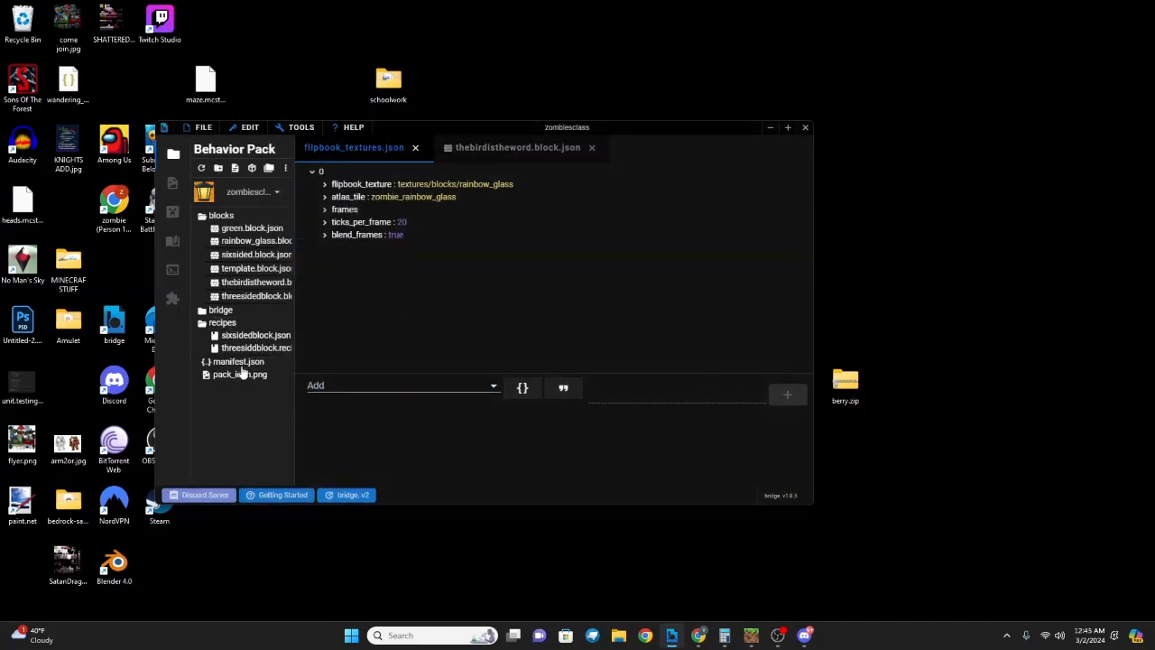
{"action": "left_click", "coordinate": [252, 335]}
{"action": "left_click", "coordinate": [253, 347]}
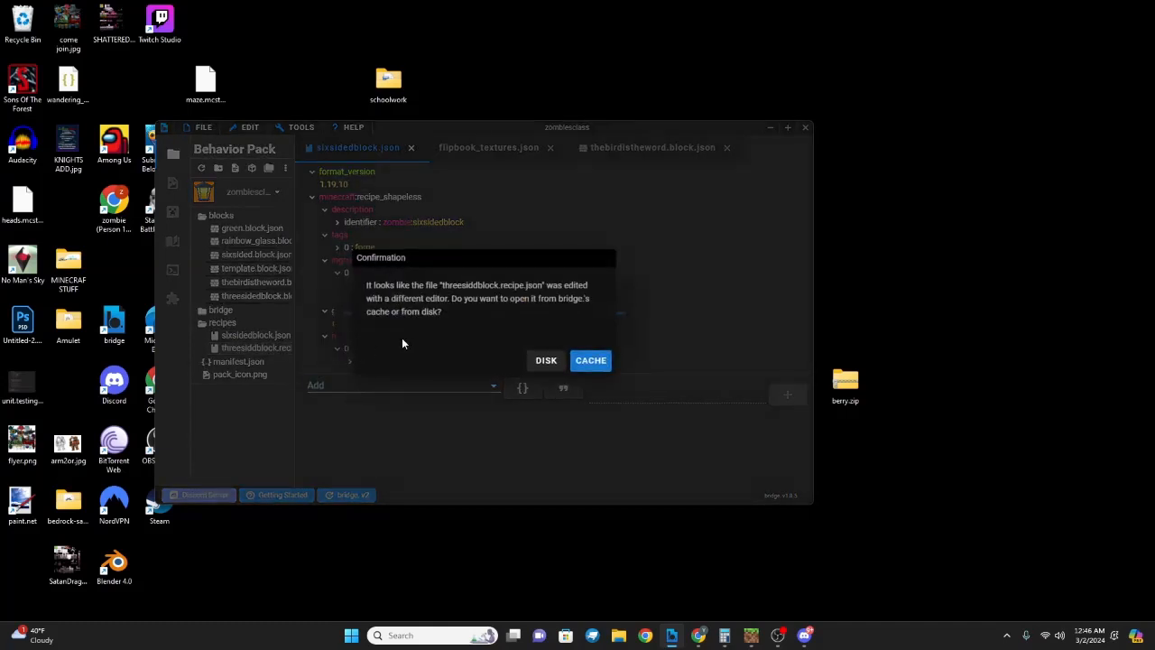
{"action": "left_click", "coordinate": [541, 362]}
{"action": "left_click", "coordinate": [446, 147]}
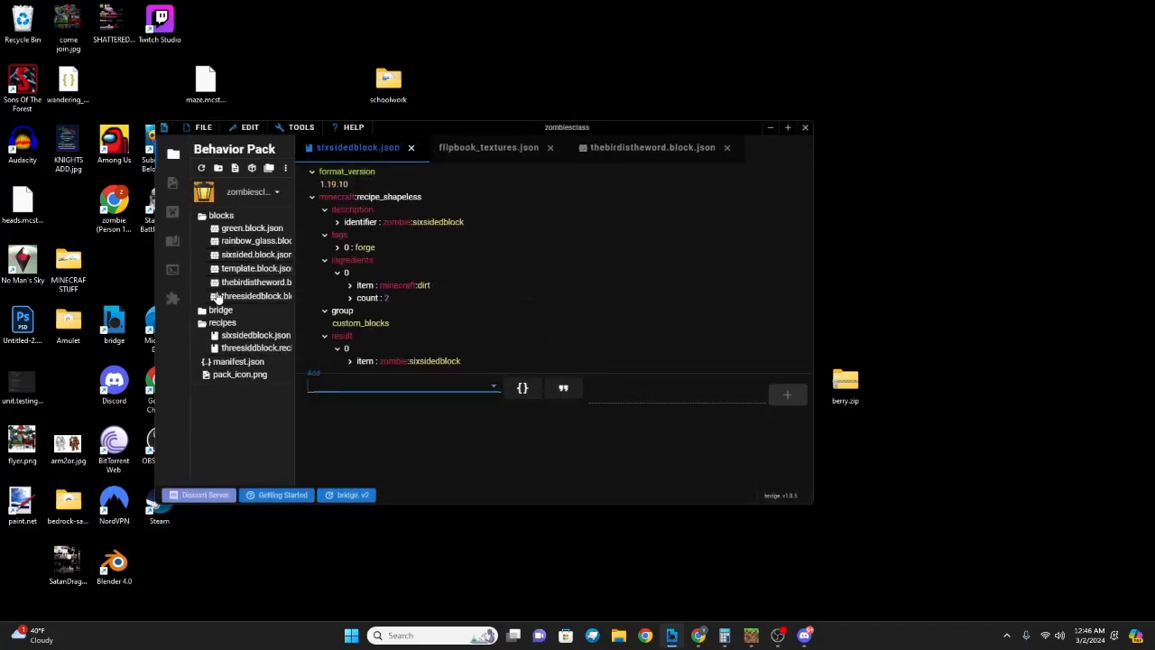
{"action": "left_click", "coordinate": [222, 323]}
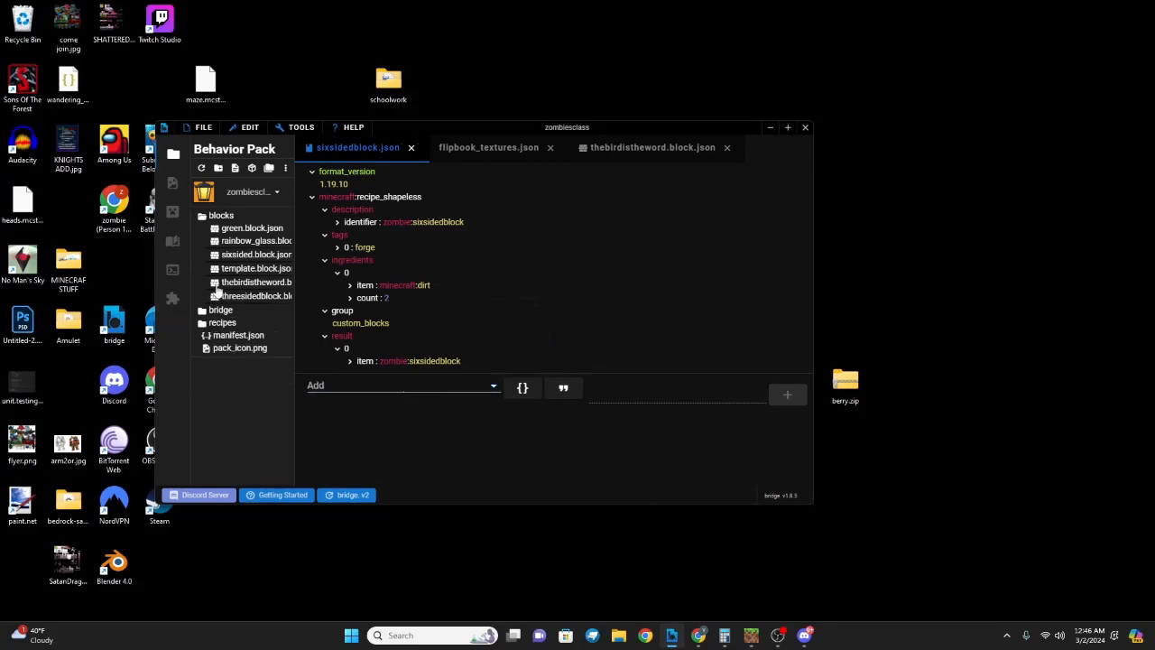
- Open terrain_texture.json, return to flipbook_textures.json, and show terrain_texture.json's location in File Explorer
{"action": "left_click", "coordinate": [172, 182]}
{"action": "left_click", "coordinate": [222, 241]}
{"action": "left_click", "coordinate": [251, 279]}
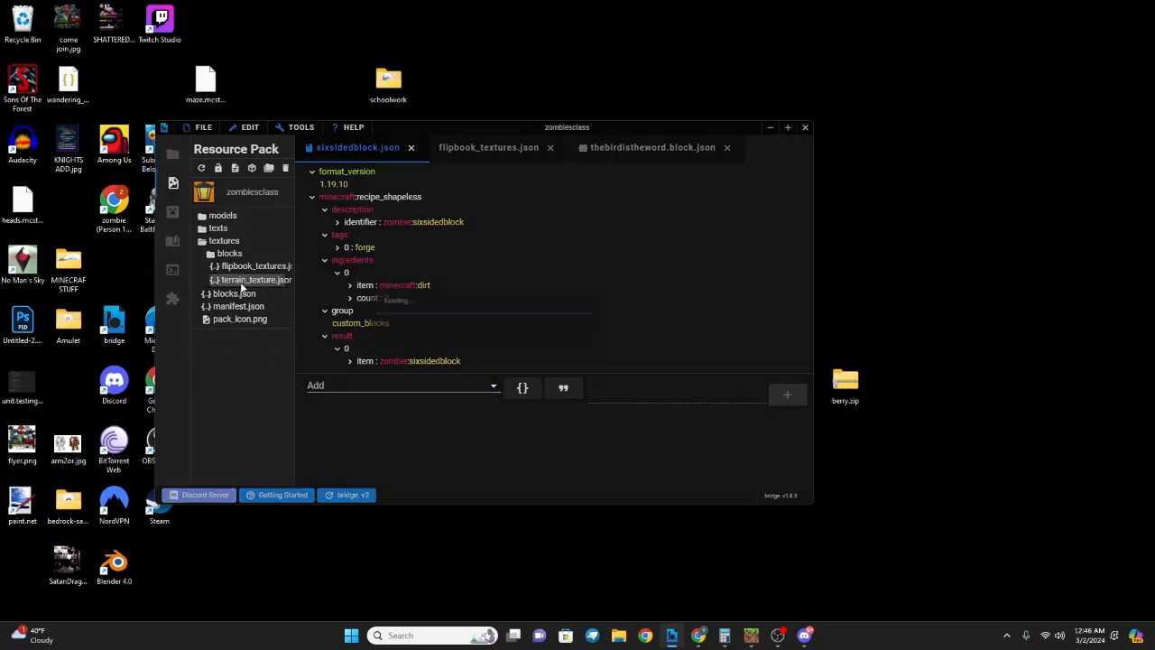
{"action": "left_click", "coordinate": [253, 266]}
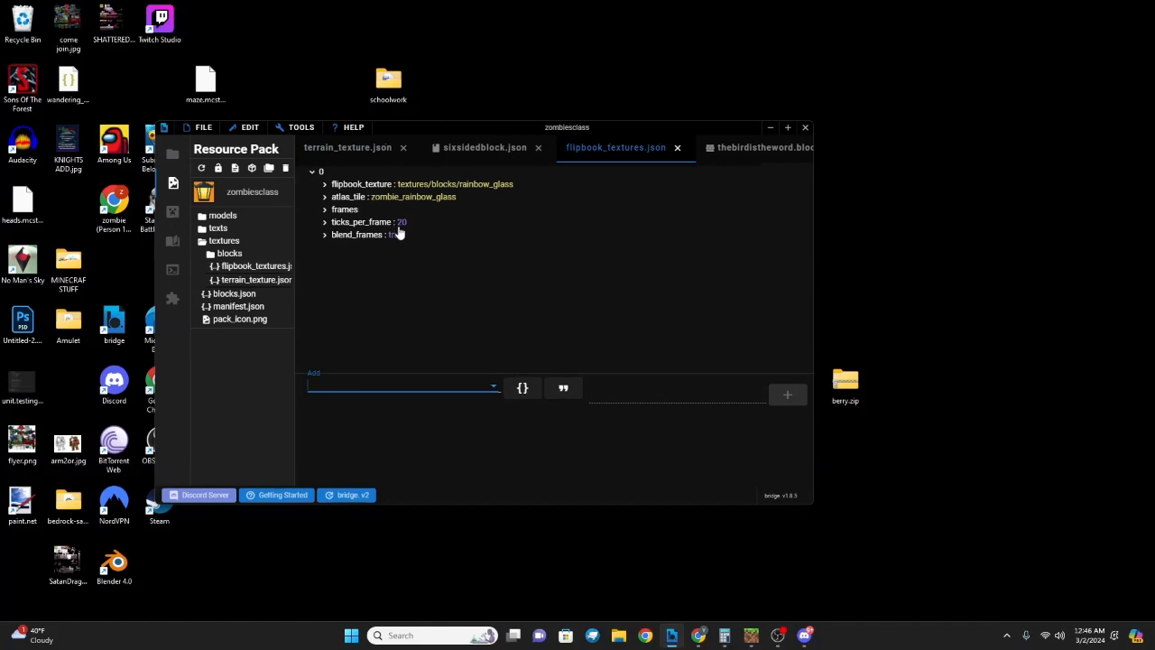
{"action": "right_click", "coordinate": [256, 283]}
{"action": "left_click", "coordinate": [279, 324]}
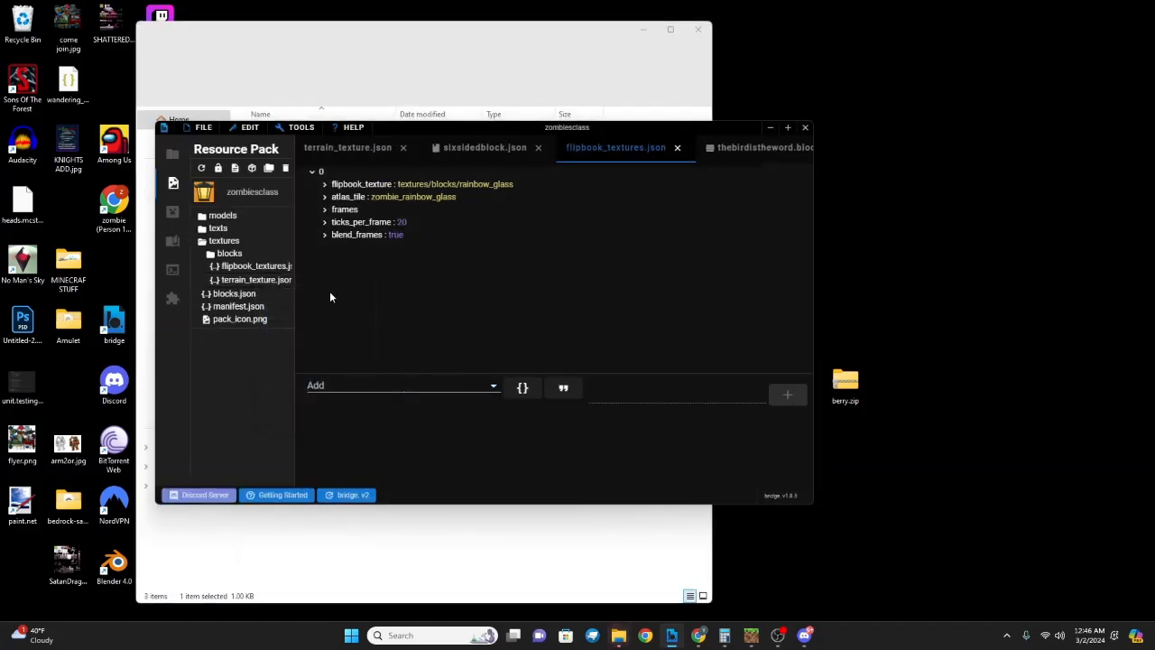
- Open terrain_texture.json and flipbook_textures.json from the textures folder in Visual Studio Code to read their entries, closing each one
{"action": "left_click_drag", "start_coordinate": [383, 130], "coordinate": [338, 251]}
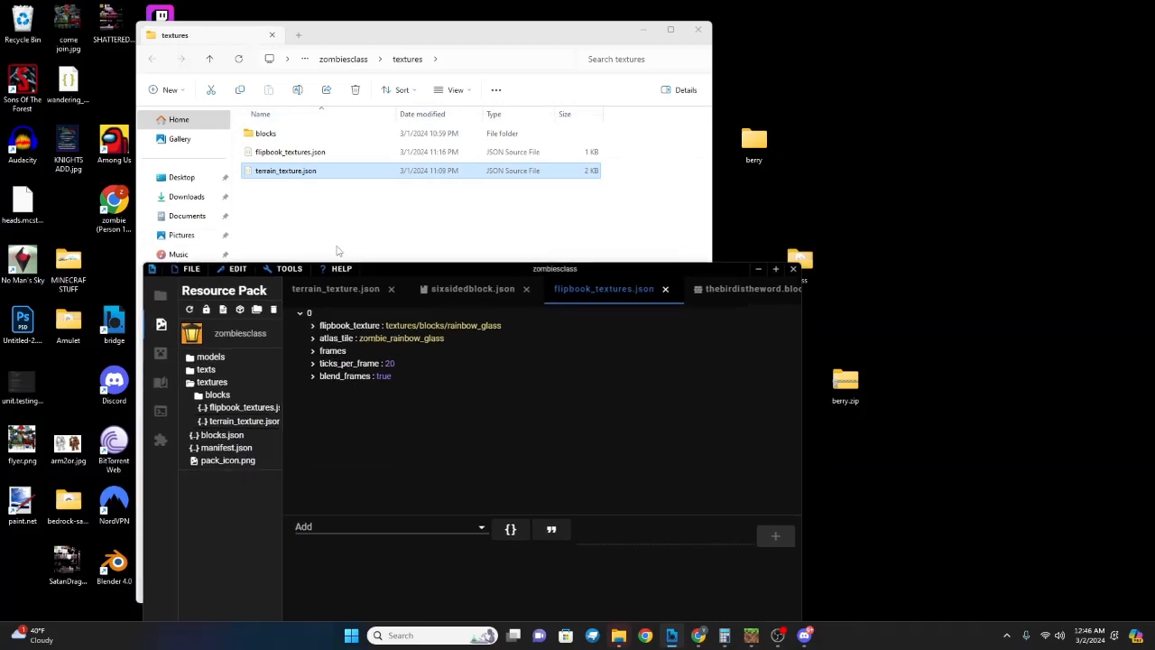
{"action": "double_click", "coordinate": [292, 177]}
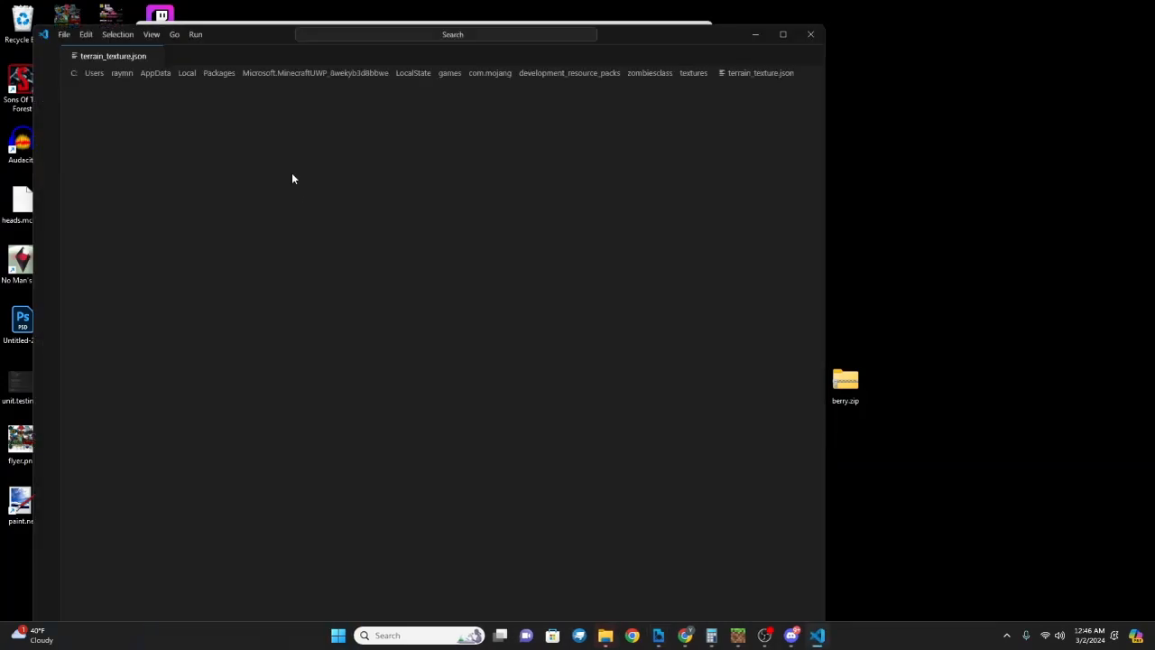
{"action": "scroll", "coordinate": [241, 396], "scroll_direction": "down", "scroll_amount": 4}
{"action": "left_click", "coordinate": [812, 37]}
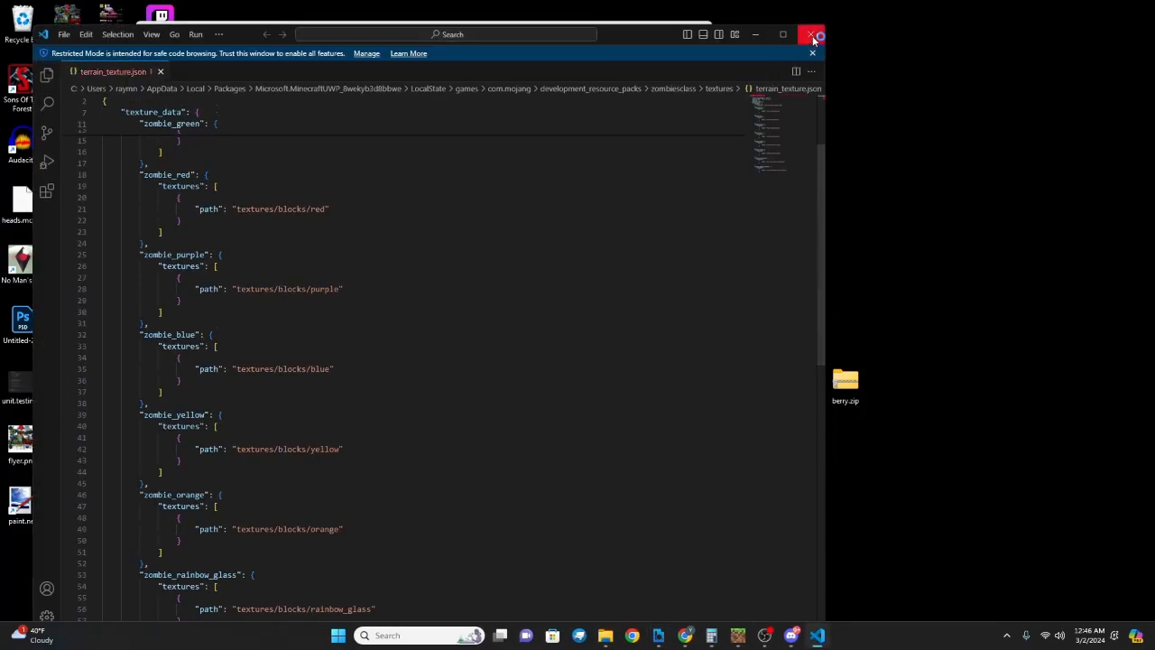
{"action": "double_click", "coordinate": [314, 176]}
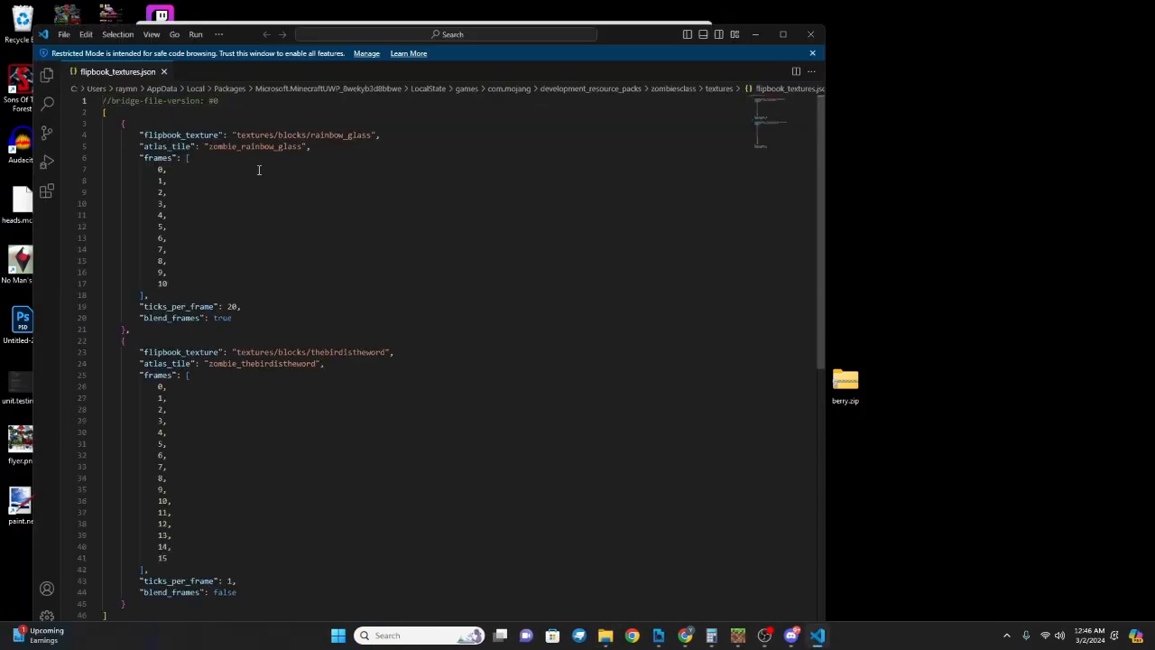
{"action": "left_click", "coordinate": [810, 35]}
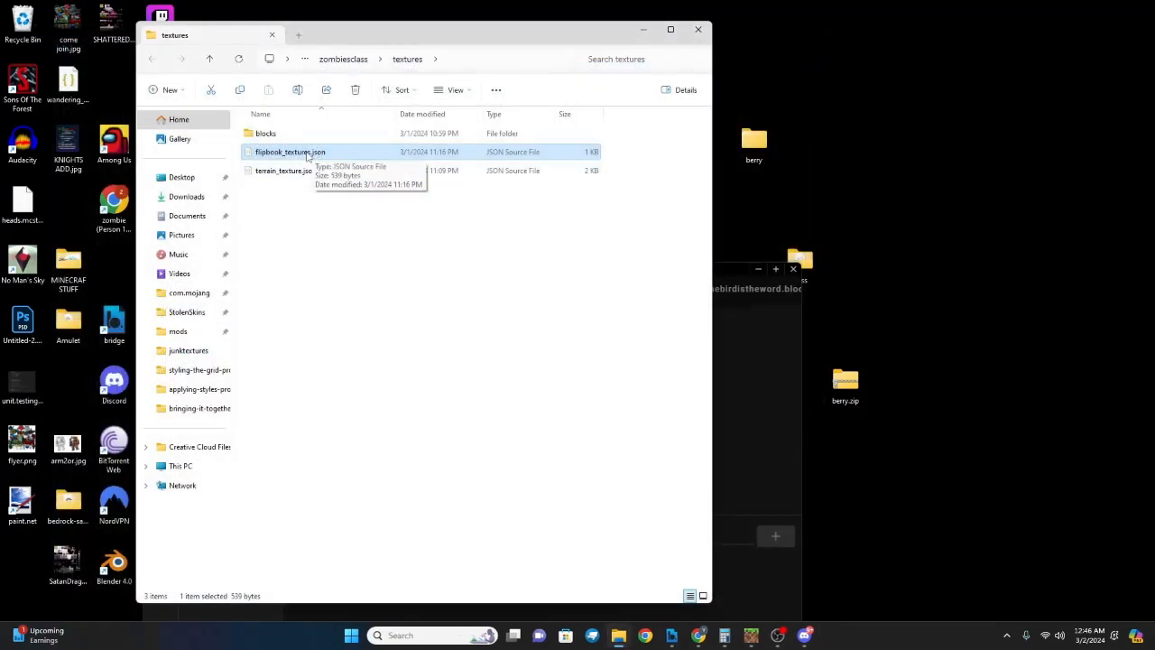
- Move flipbook_textures.json from the textures folder to the desktop, replacing the existing copy there
{"action": "left_click_drag", "start_coordinate": [308, 156], "coordinate": [864, 120]}
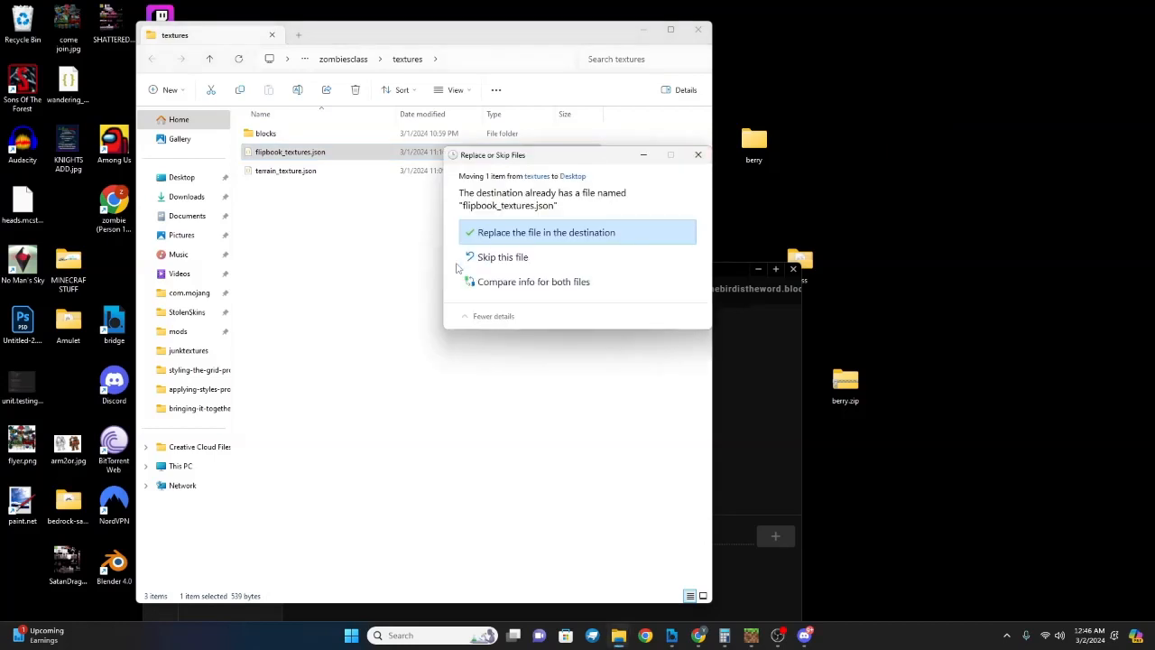
{"action": "left_click", "coordinate": [512, 233]}
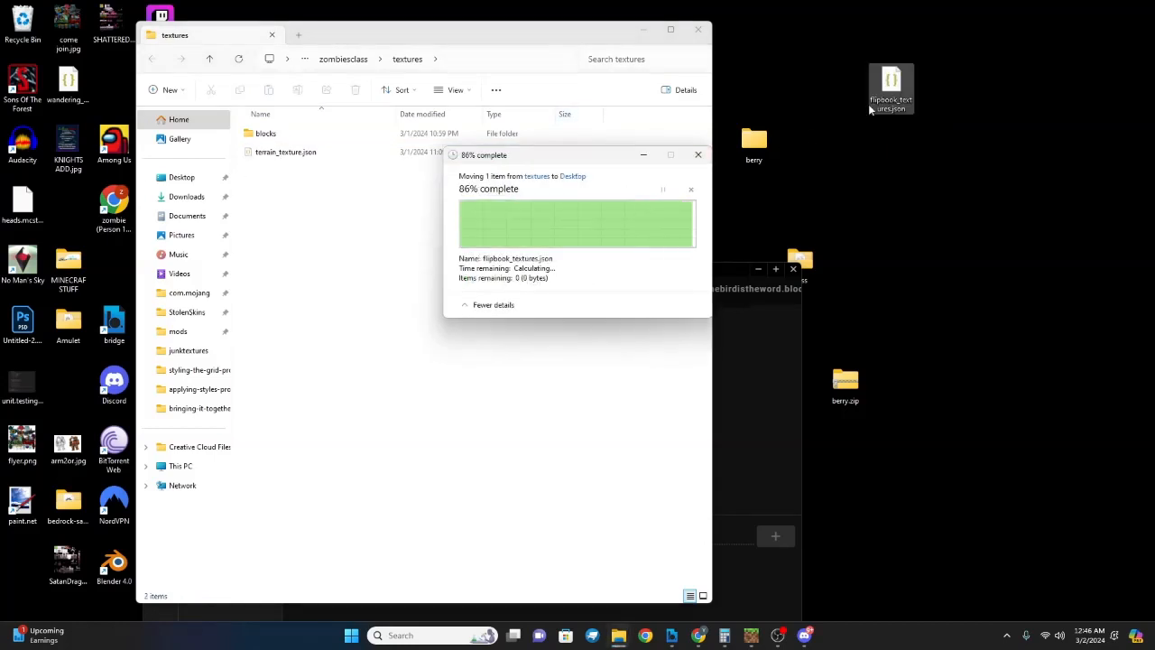
{"action": "left_click", "coordinate": [890, 85]}
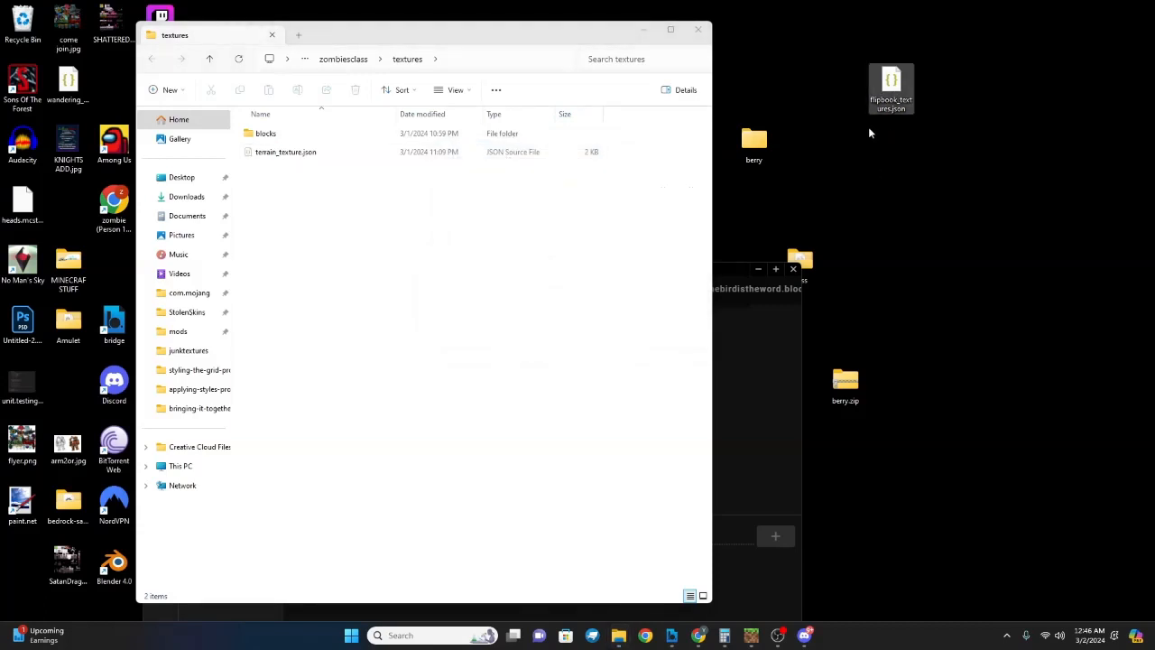
{"action": "left_click", "coordinate": [416, 190]}
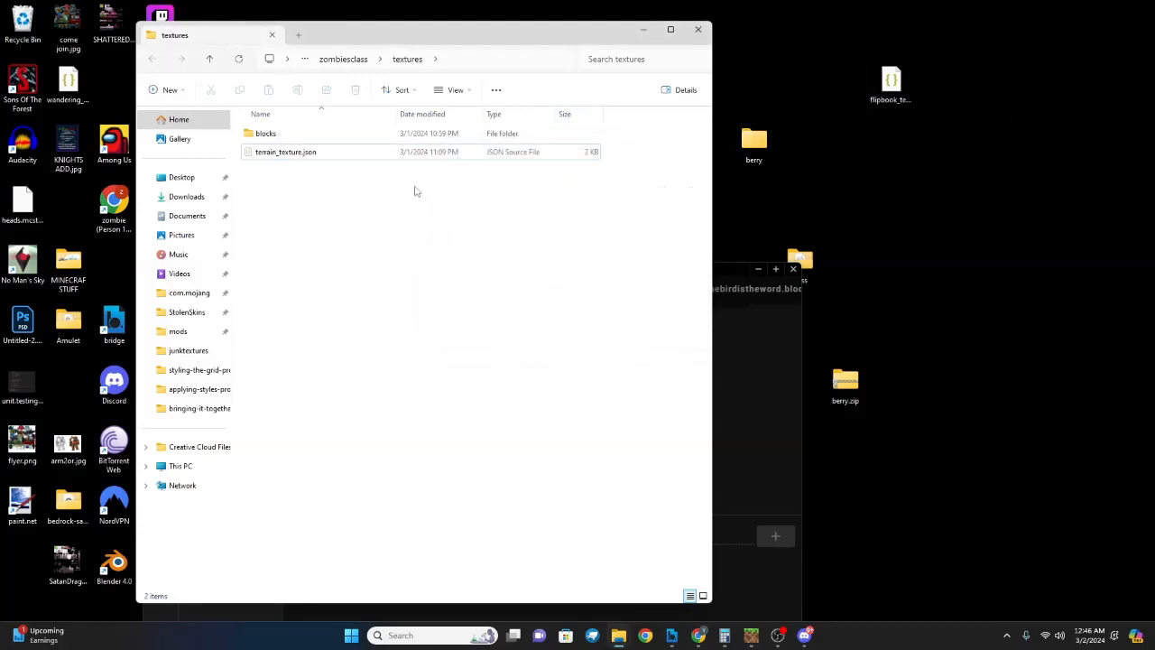
- Switch to bridge. and delete flipbook_textures.json from the resource pack's textures folder
{"action": "left_click", "coordinate": [672, 636]}
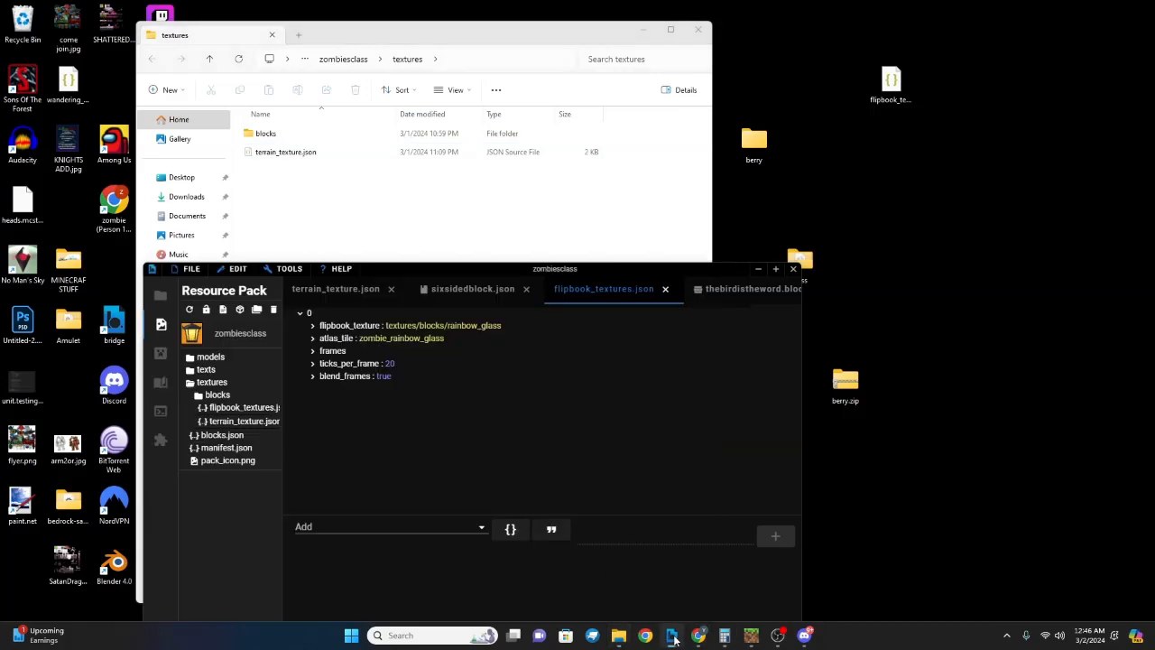
{"action": "left_click_drag", "start_coordinate": [485, 265], "coordinate": [511, 152]}
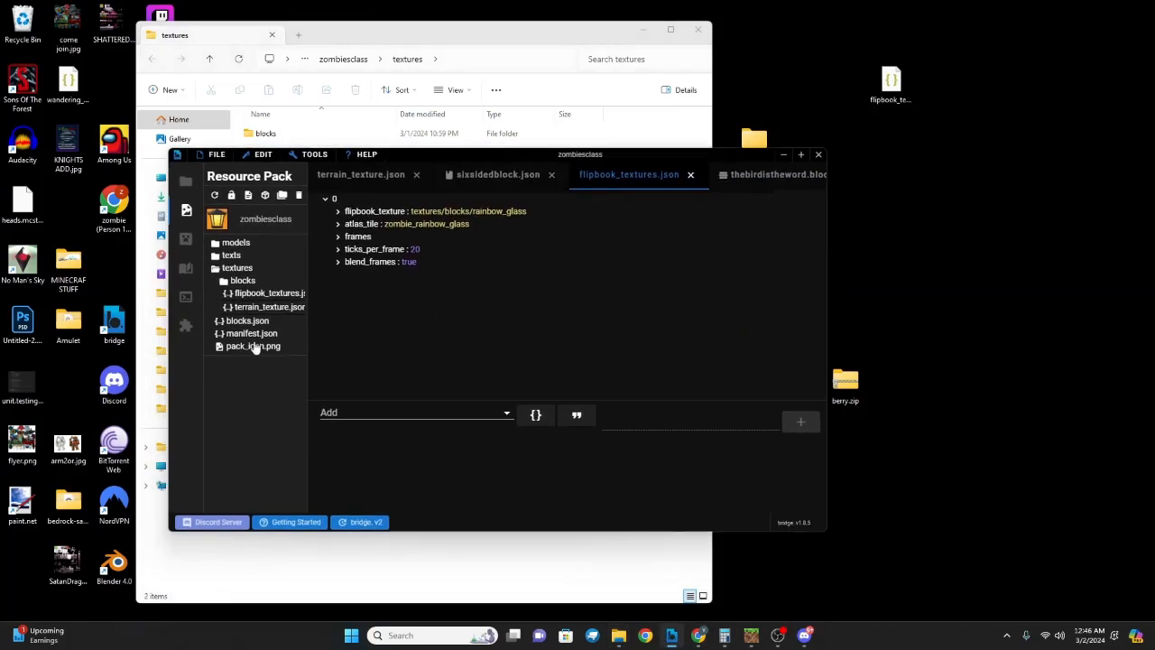
{"action": "right_click", "coordinate": [263, 298]}
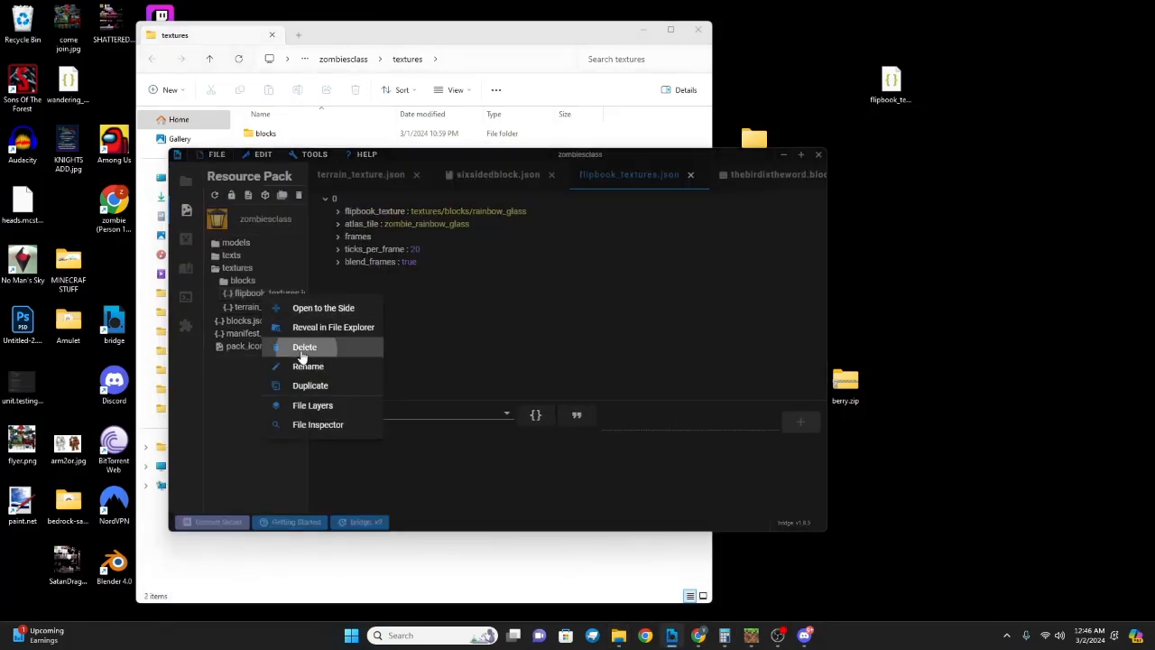
{"action": "left_click", "coordinate": [310, 343]}
{"action": "left_click", "coordinate": [601, 388]}
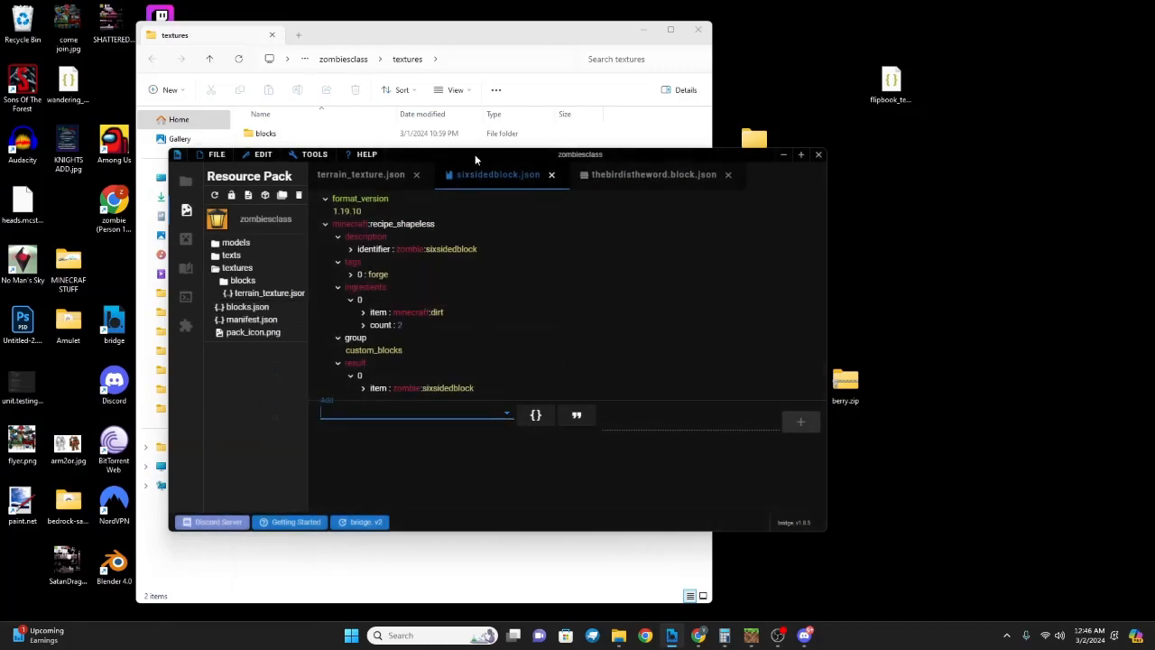
- Move flipbook_textures.json from the desktop back into the textures folder and refresh the resource pack's file list in bridge
{"action": "left_click_drag", "start_coordinate": [475, 154], "coordinate": [525, 335]}
{"action": "left_click_drag", "start_coordinate": [892, 79], "coordinate": [354, 240]}
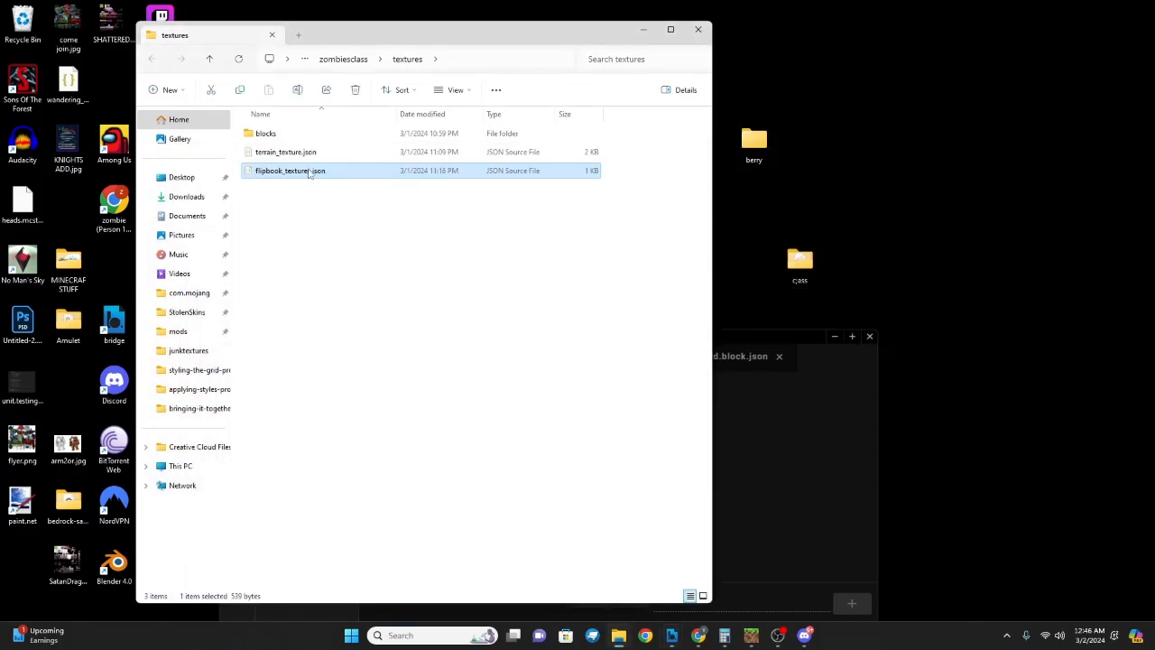
{"action": "left_click", "coordinate": [798, 451]}
{"action": "left_click_drag", "start_coordinate": [711, 337], "coordinate": [759, 173]}
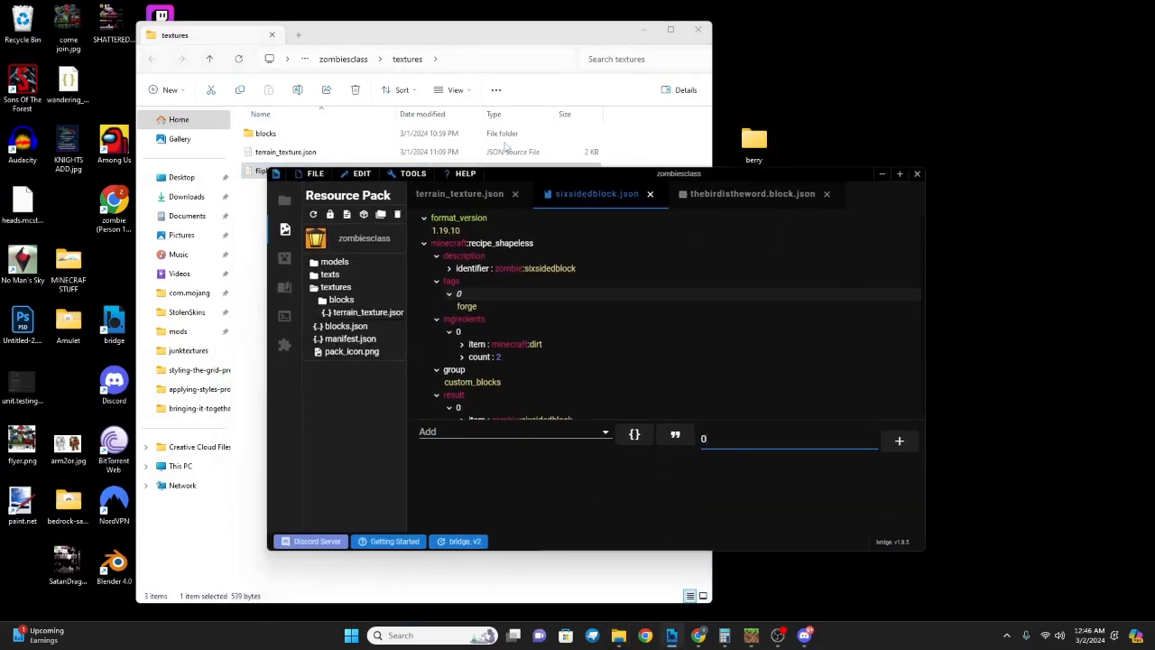
{"action": "left_click", "coordinate": [312, 215]}
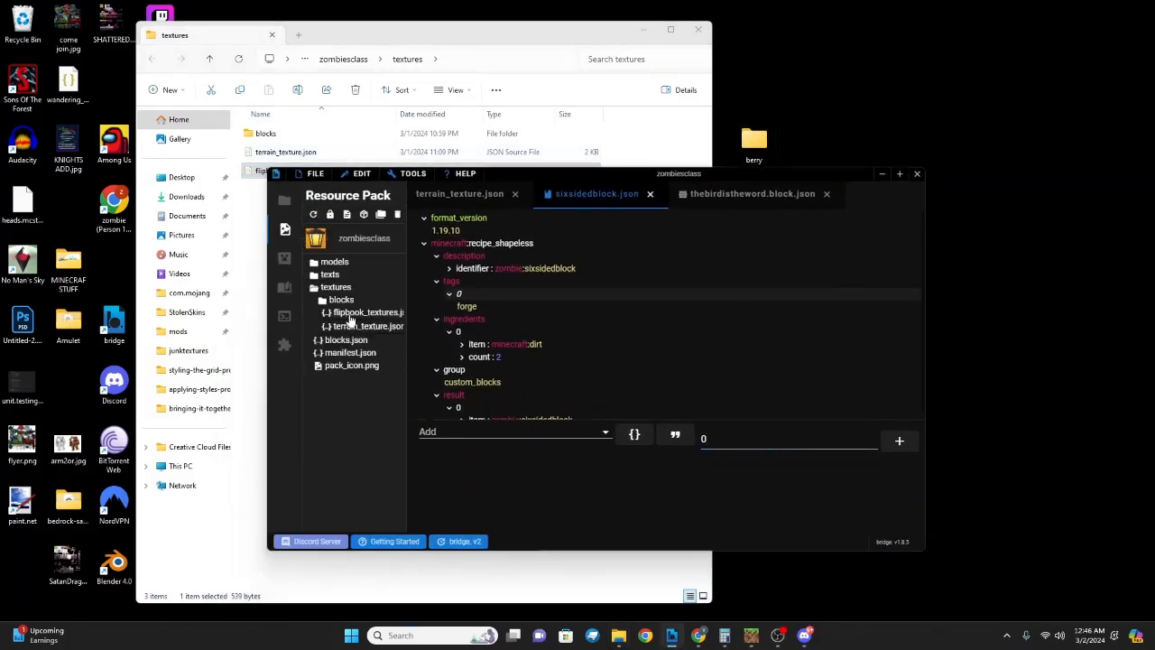
- Reopen flipbook_textures.json to check its entries and maximize the bridge. window
{"action": "left_click", "coordinate": [361, 312]}
{"action": "left_click", "coordinate": [428, 231]}
{"action": "left_click", "coordinate": [428, 219]}
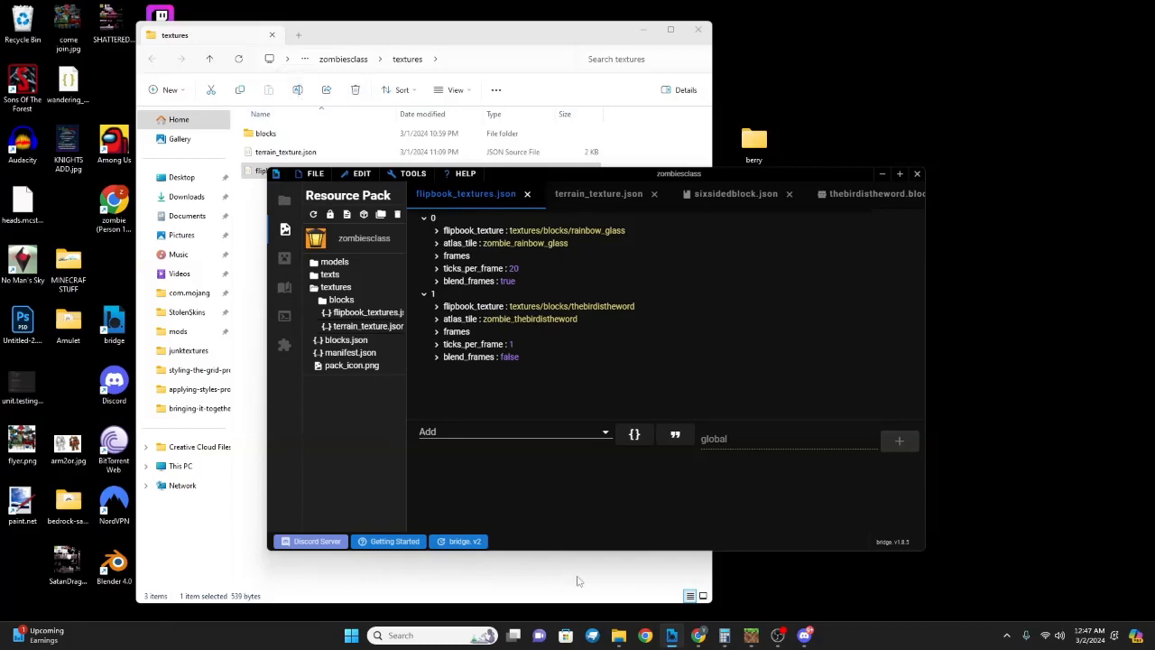
{"action": "left_click", "coordinate": [900, 174]}
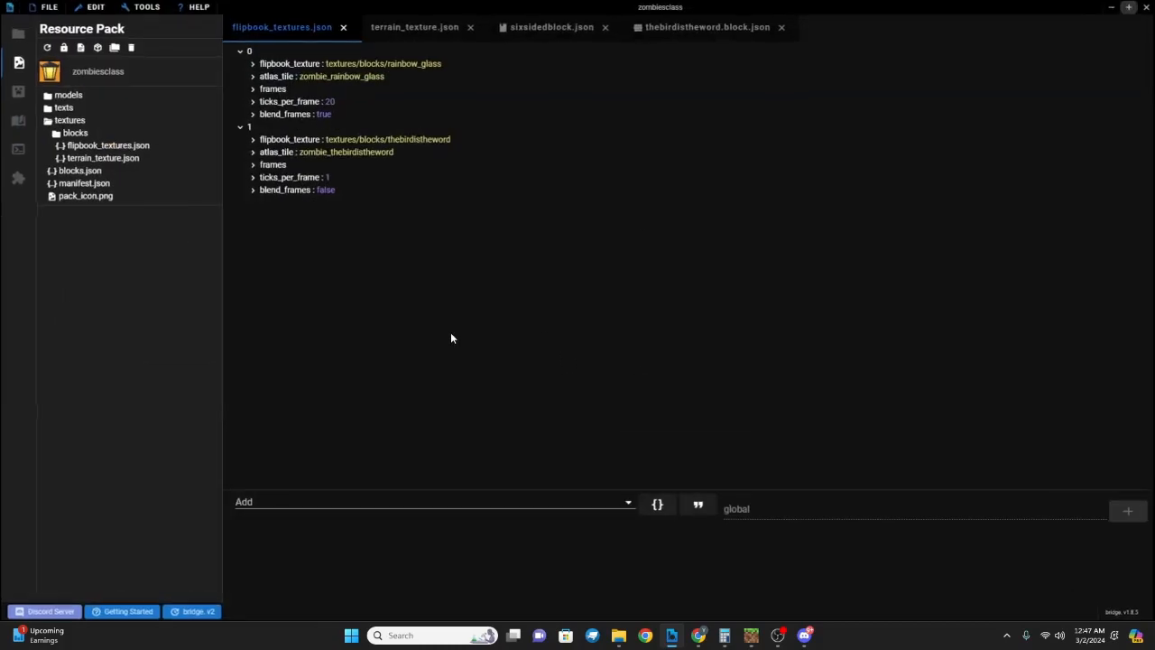
- Set ticks_per_frame of the thebirdistheword flipbook entry to 5 and save the file
{"action": "left_click", "coordinate": [303, 196]}
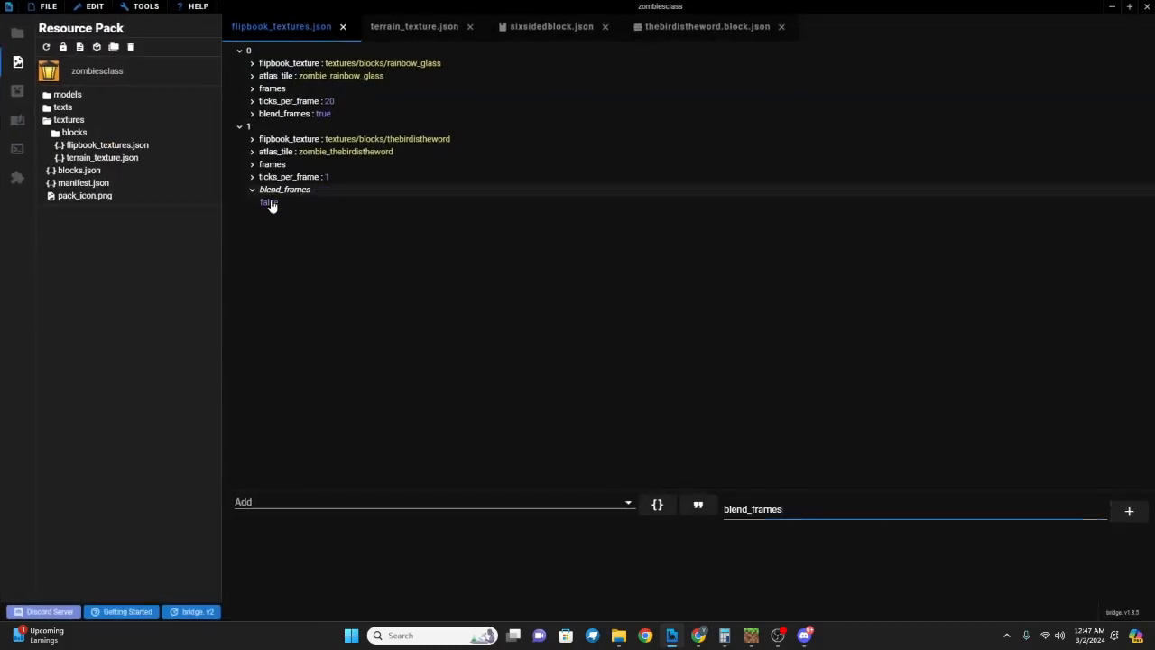
{"action": "left_click", "coordinate": [271, 203]}
{"action": "left_click", "coordinate": [298, 192]}
{"action": "left_click", "coordinate": [271, 203]}
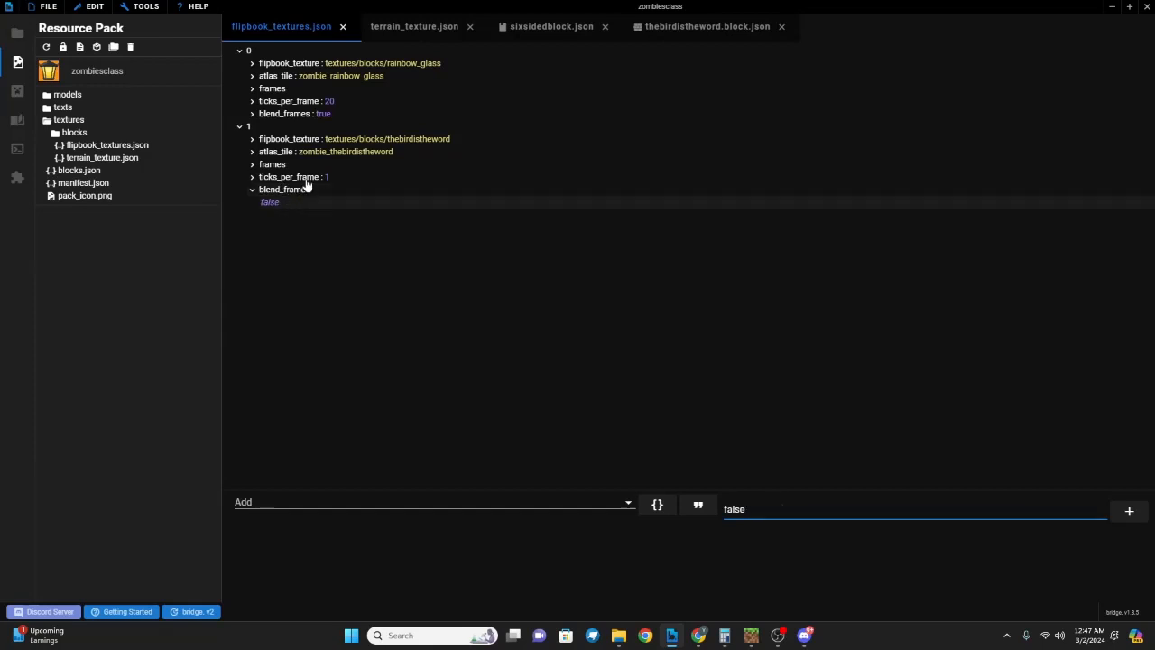
{"action": "left_click", "coordinate": [307, 178]}
{"action": "left_click", "coordinate": [313, 188]}
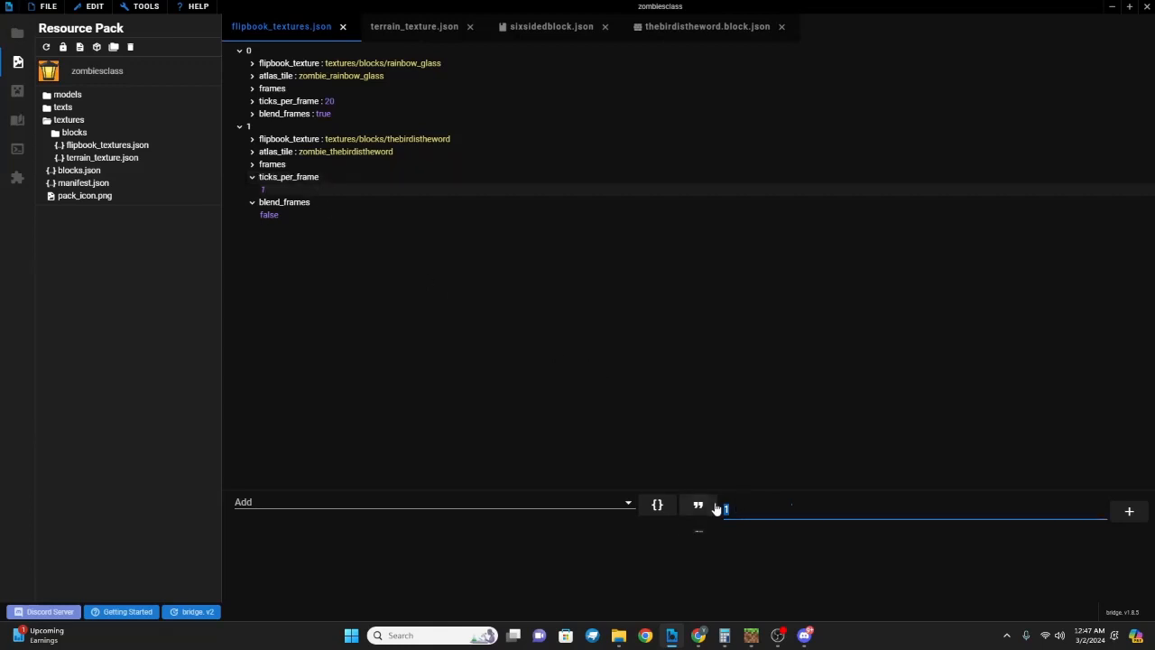
{"action": "key", "text": "Return"}
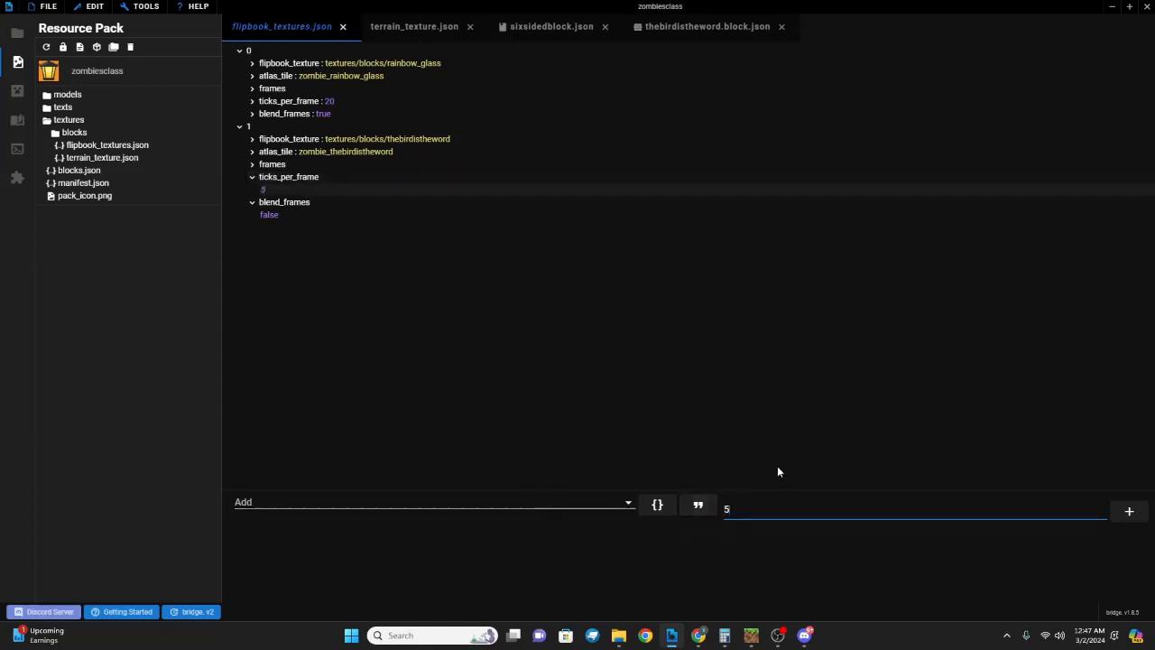
{"action": "key", "text": "ctrl+s"}
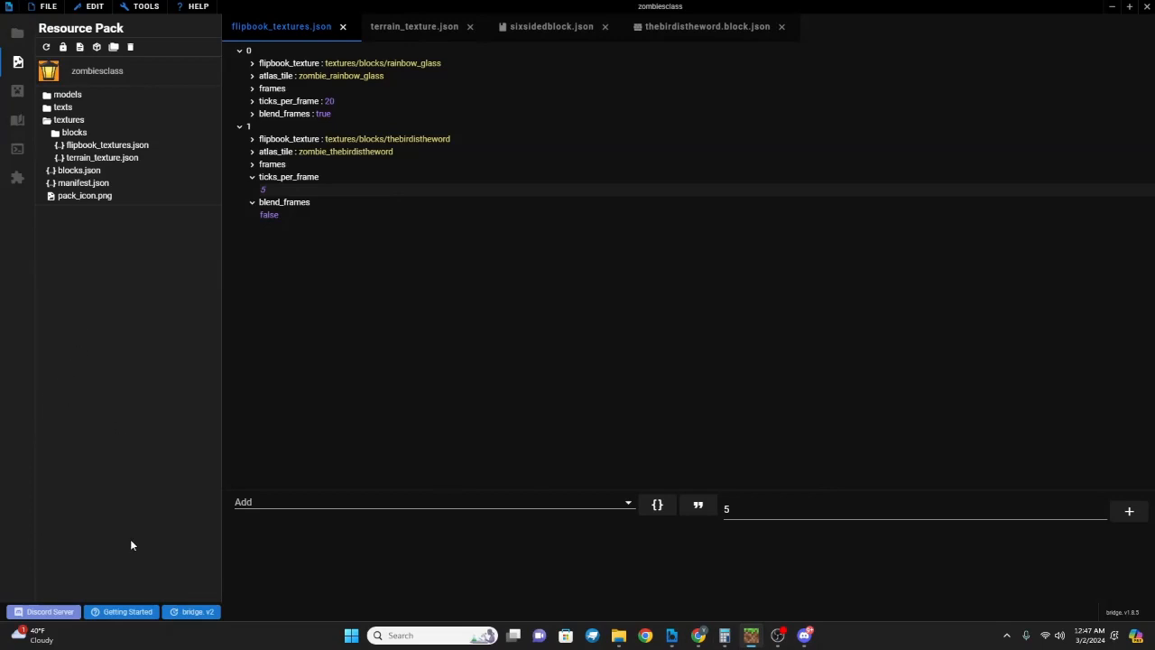
- Switch to Minecraft, resume the game, search the inventory for "bird" and place the bird block in the second hotbar slot
{"action": "key", "text": "alt+Tab"}
{"action": "left_click", "coordinate": [330, 159]}
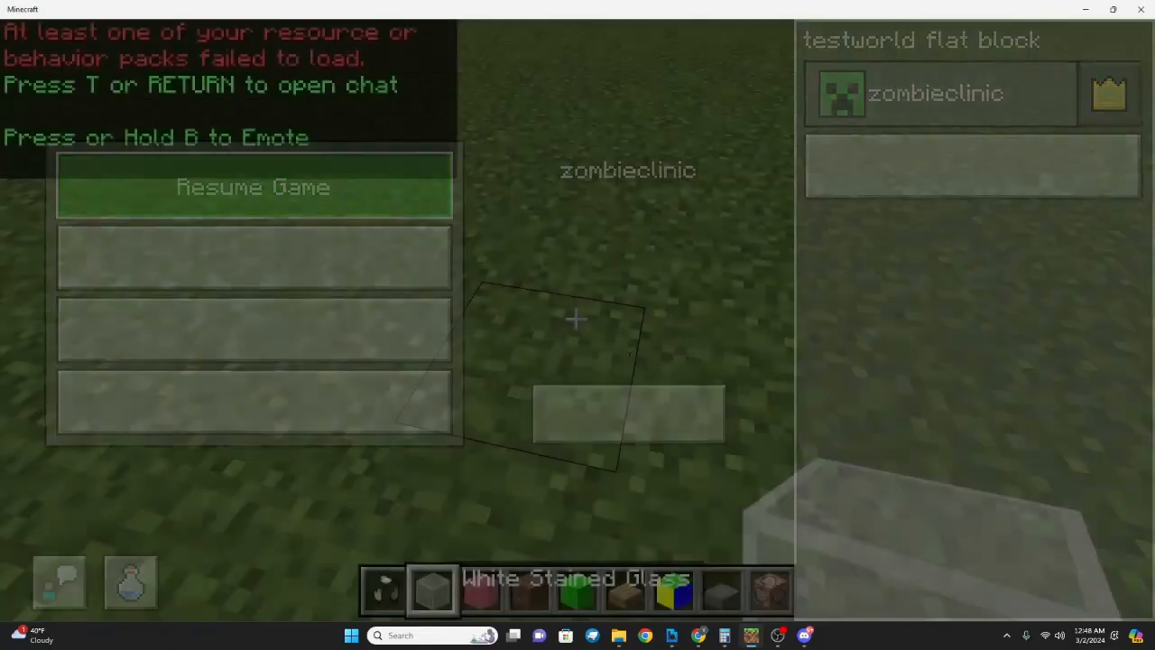
{"action": "key", "text": "e"}
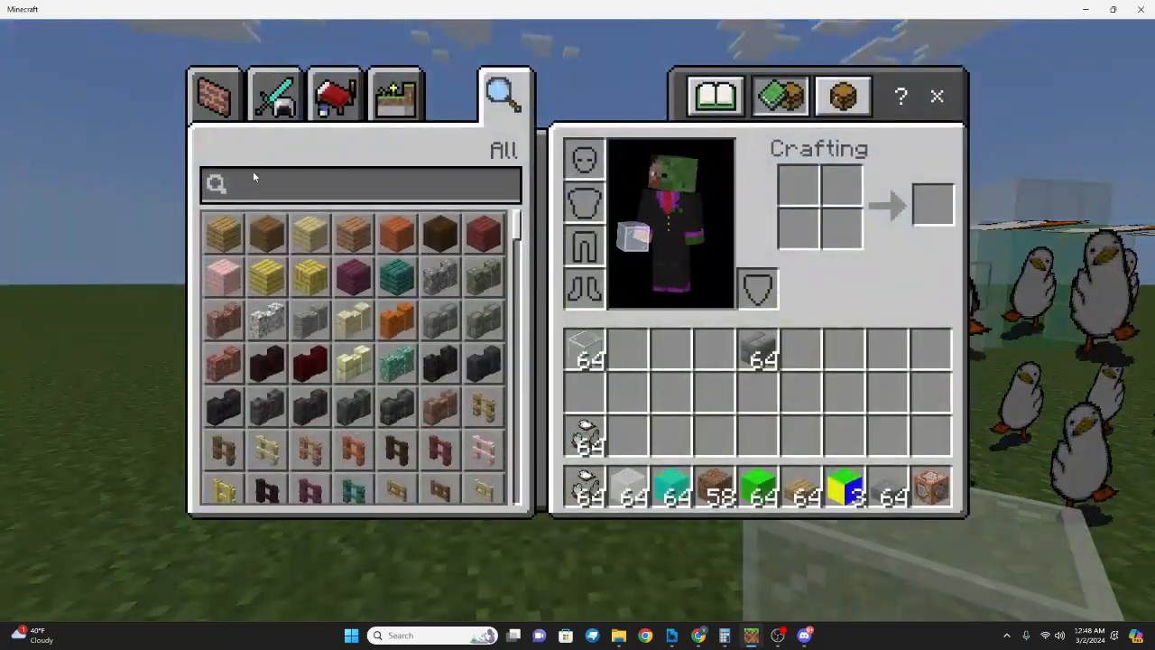
{"action": "left_click", "coordinate": [260, 191]}
{"action": "type", "text": "bird"}
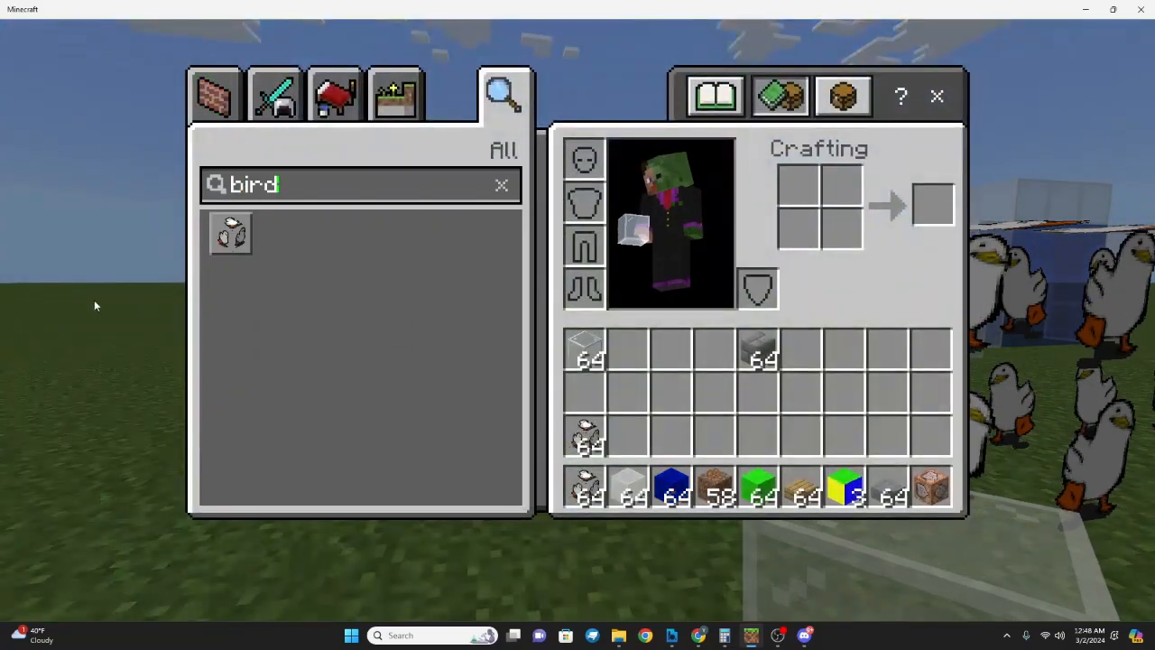
{"action": "left_click", "coordinate": [232, 233]}
{"action": "left_click", "coordinate": [632, 487]}
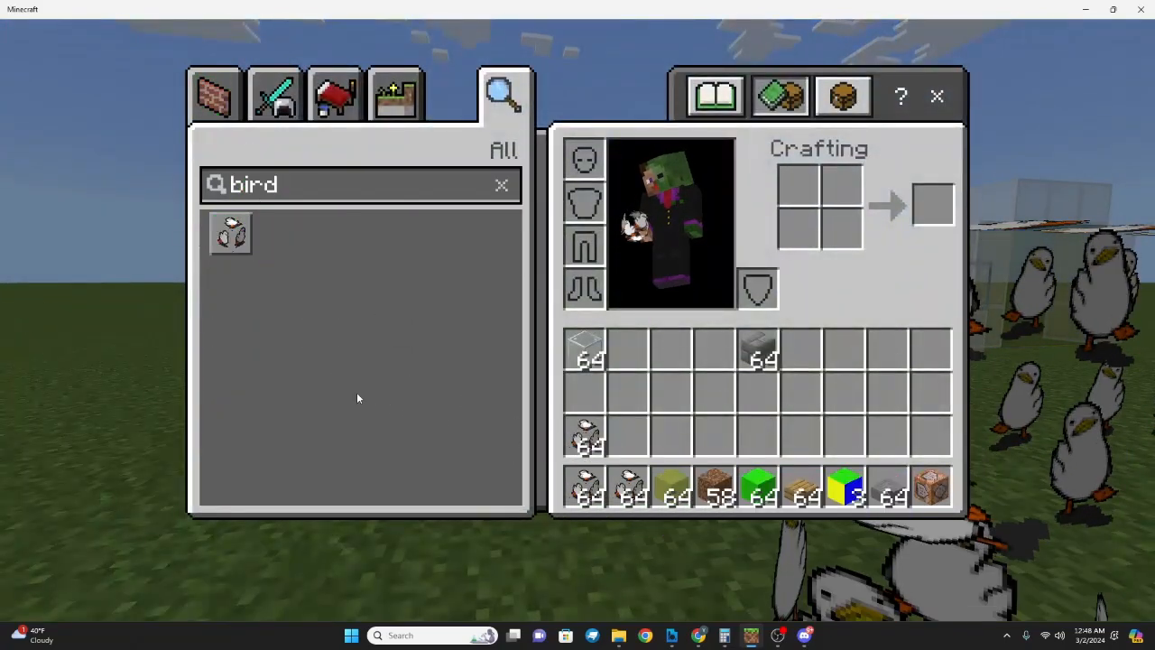
{"action": "key", "text": "e"}
- Walk sideways past the placed duck blocks to examine their animation speed, and save and quit the world
{"action": "key", "text": "d"}
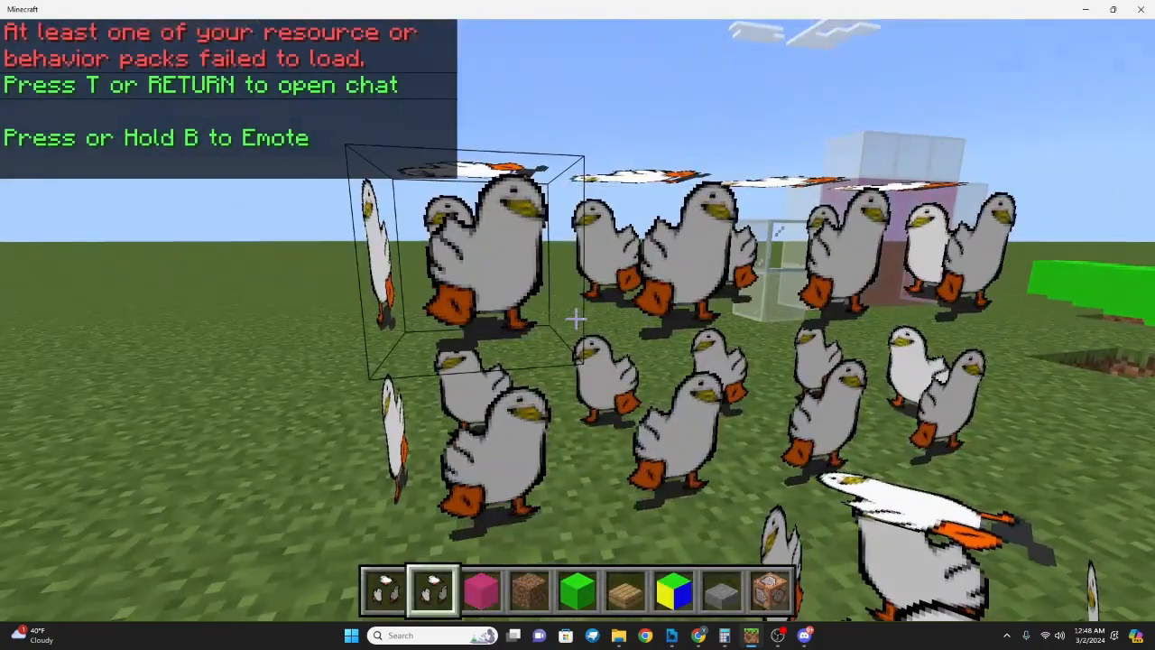
{"action": "key", "text": "d"}
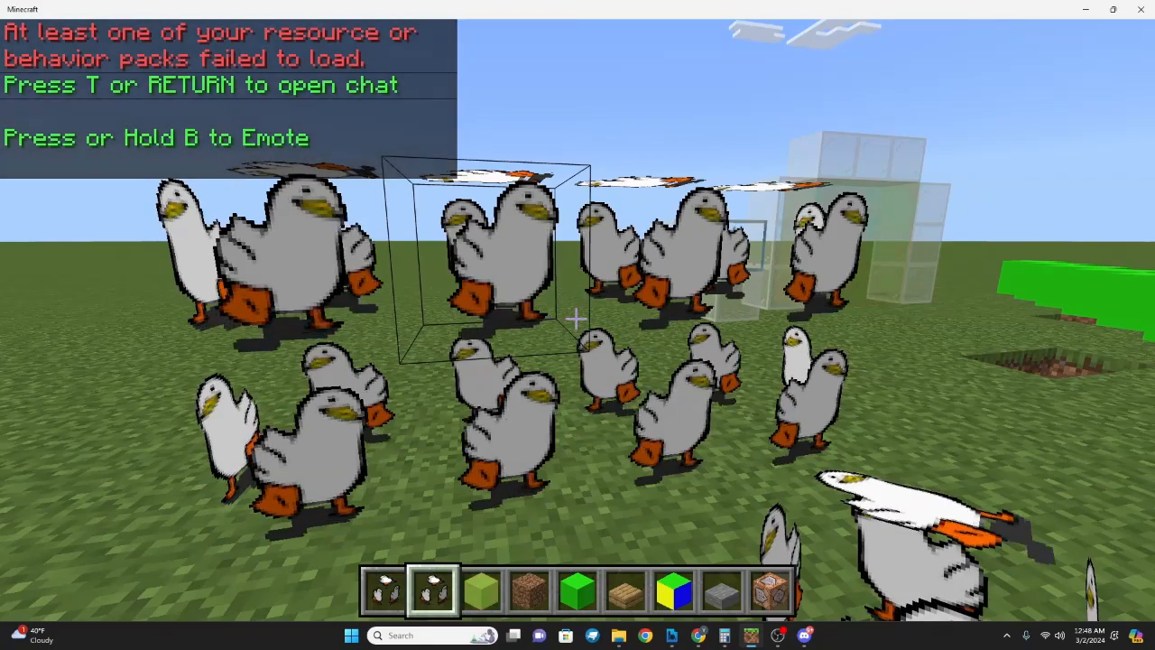
{"action": "key", "text": "Escape"}
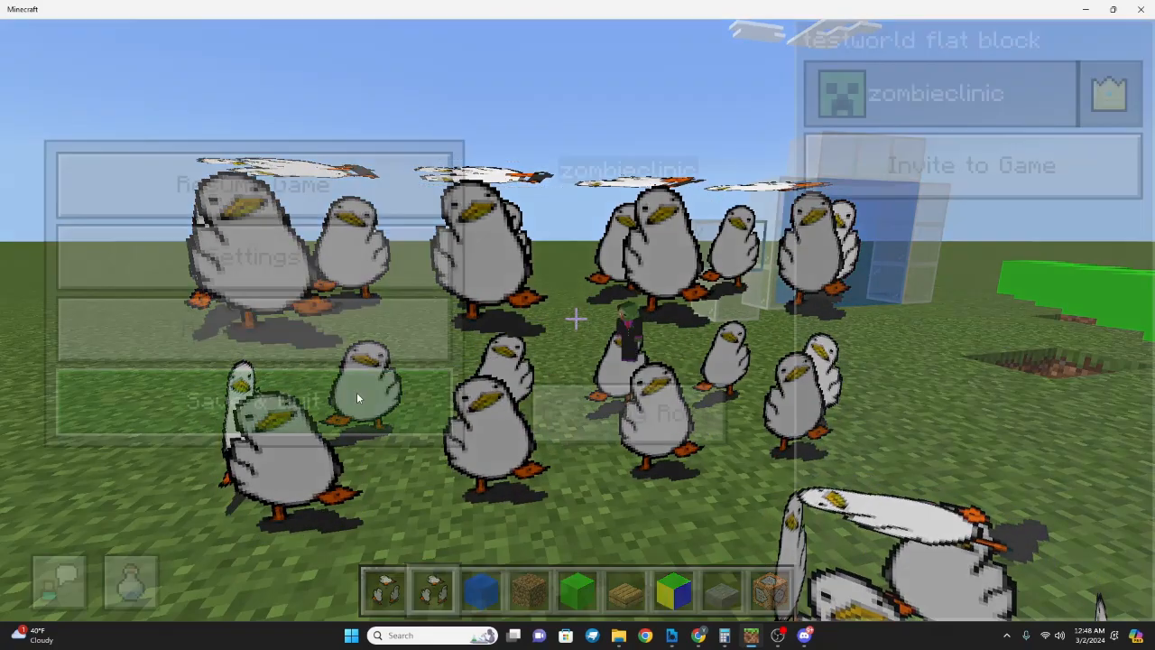
{"action": "left_click", "coordinate": [262, 401]}
- Return to bridge. and set thebirdistheword's ticks_per_frame to 1 and its blend_frames to true
{"action": "left_click", "coordinate": [671, 636]}
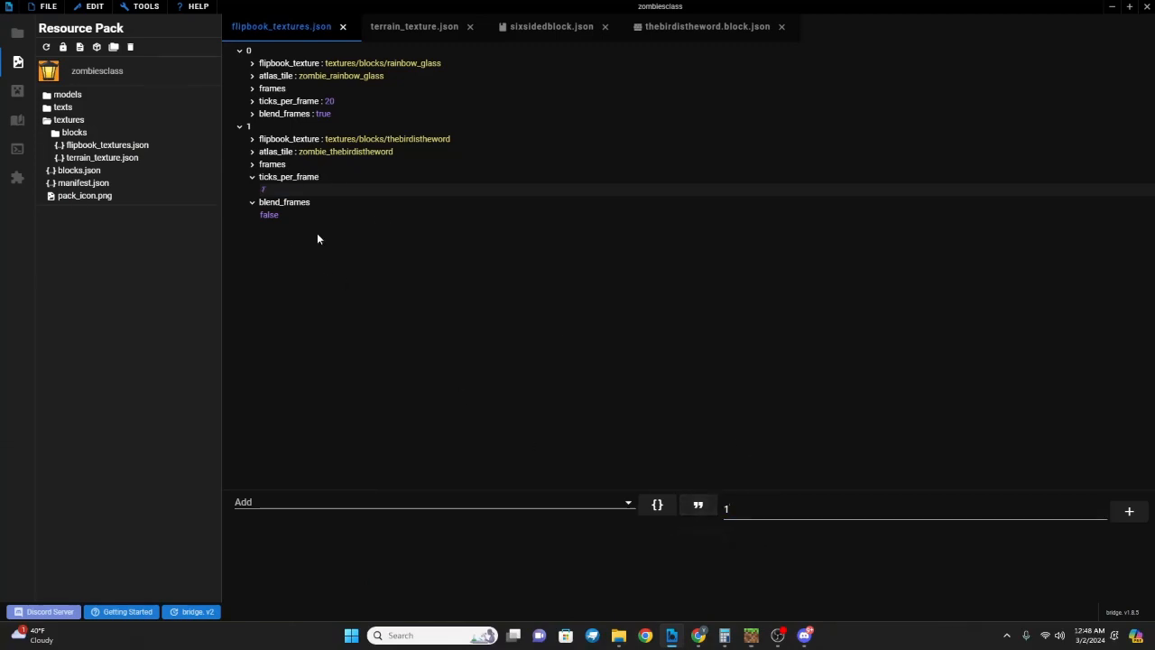
{"action": "left_click", "coordinate": [286, 216]}
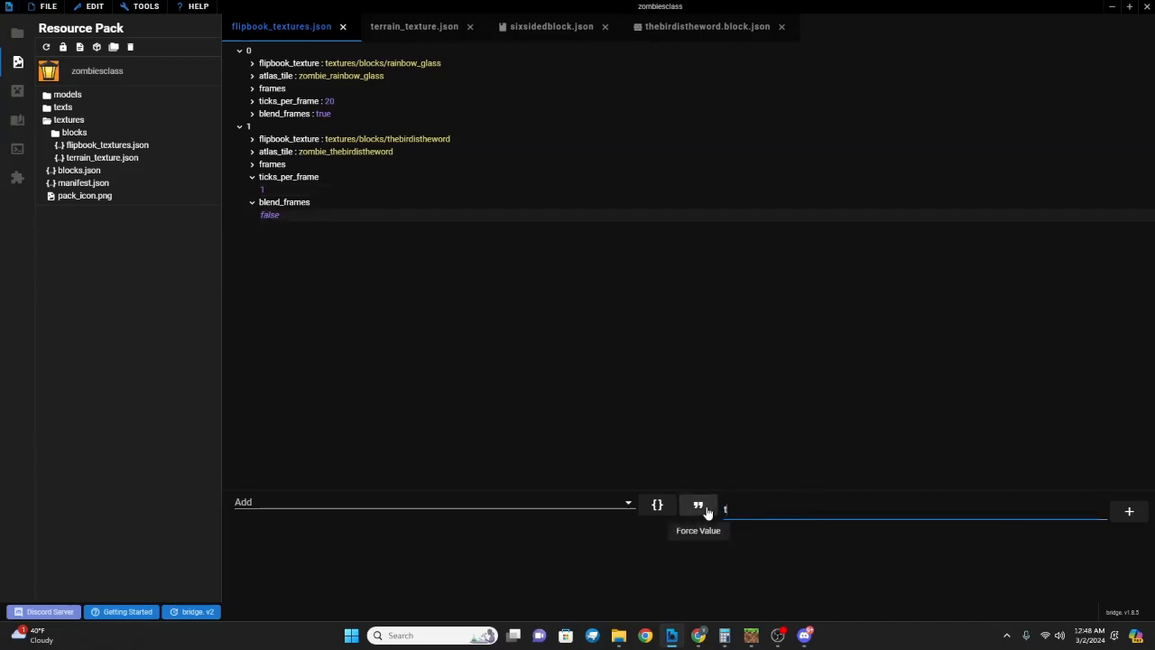
- Switch to Minecraft and walk around the placed duck blocks to examine their animation up close
{"action": "left_click", "coordinate": [751, 635]}
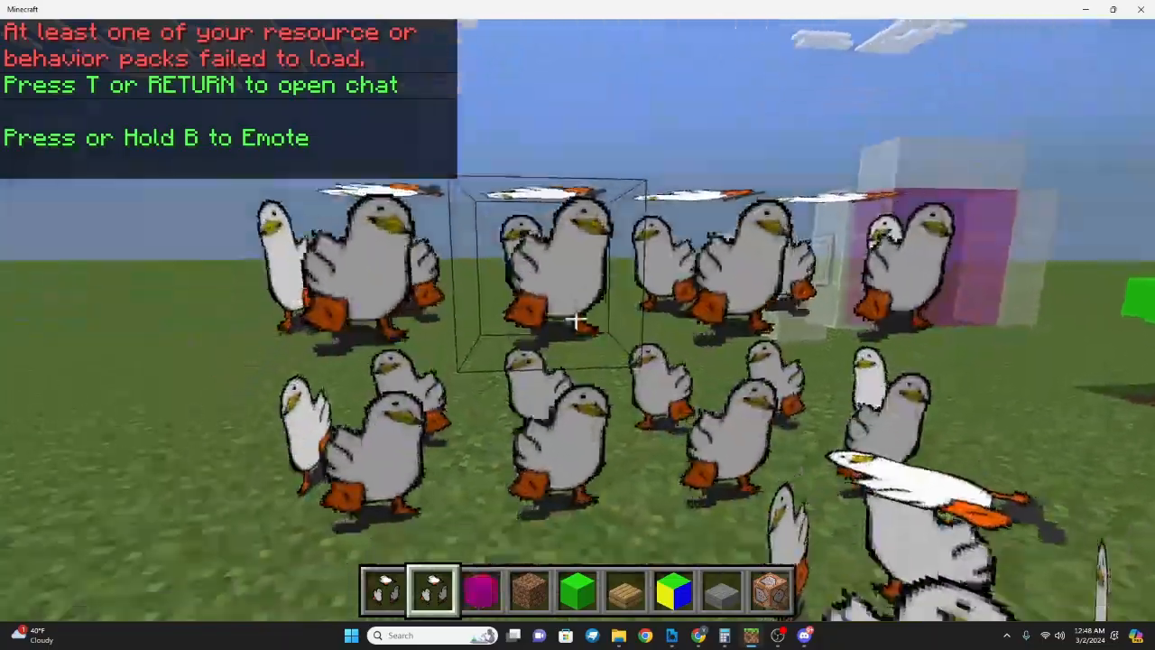
{"action": "key", "text": "s"}
{"action": "key", "text": "w"}
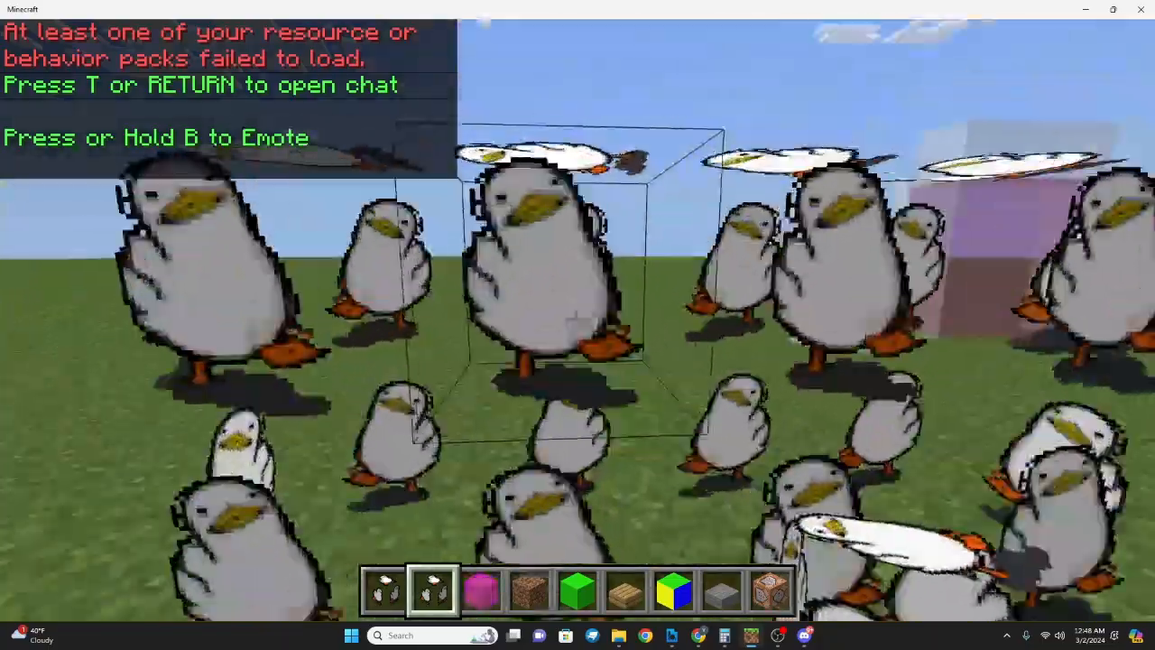
{"action": "key", "text": "w"}
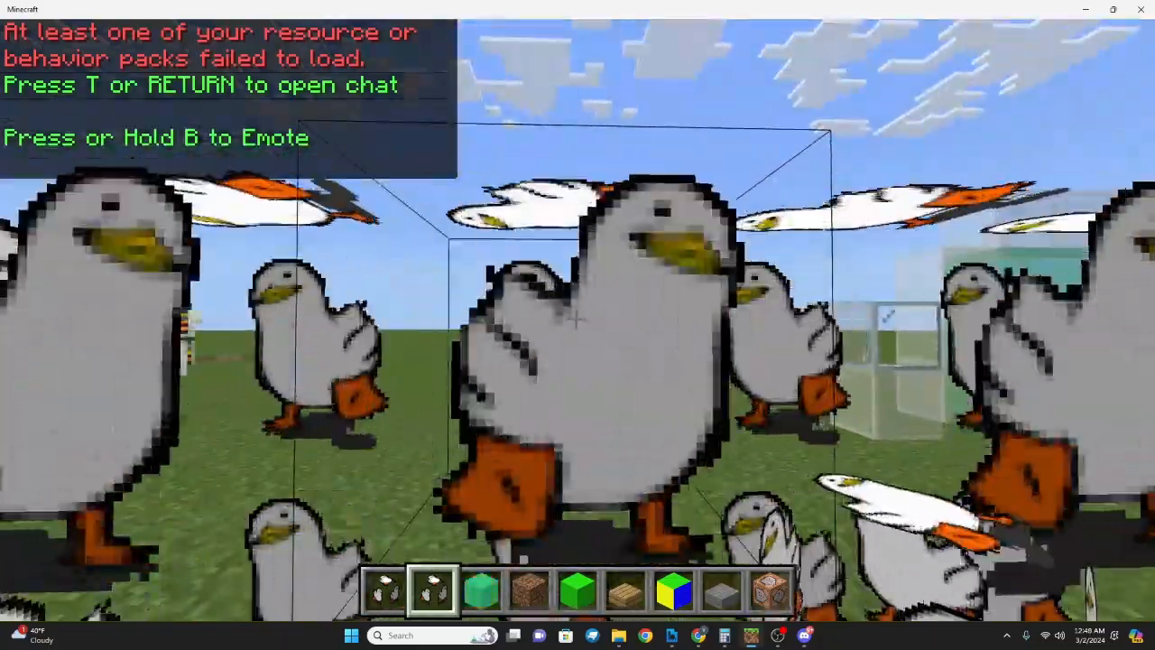
- Strafe along the duck blocks and back away to examine their animation from a distance
{"action": "key", "text": "d"}
{"action": "key", "text": "a"}
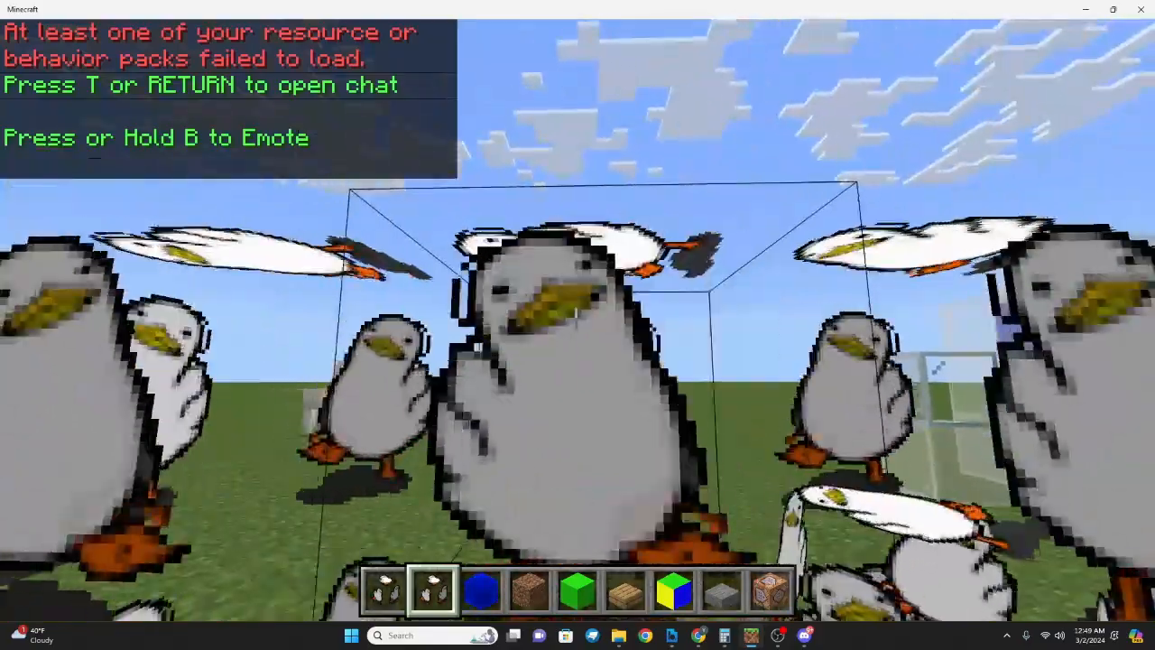
{"action": "key", "text": "s"}
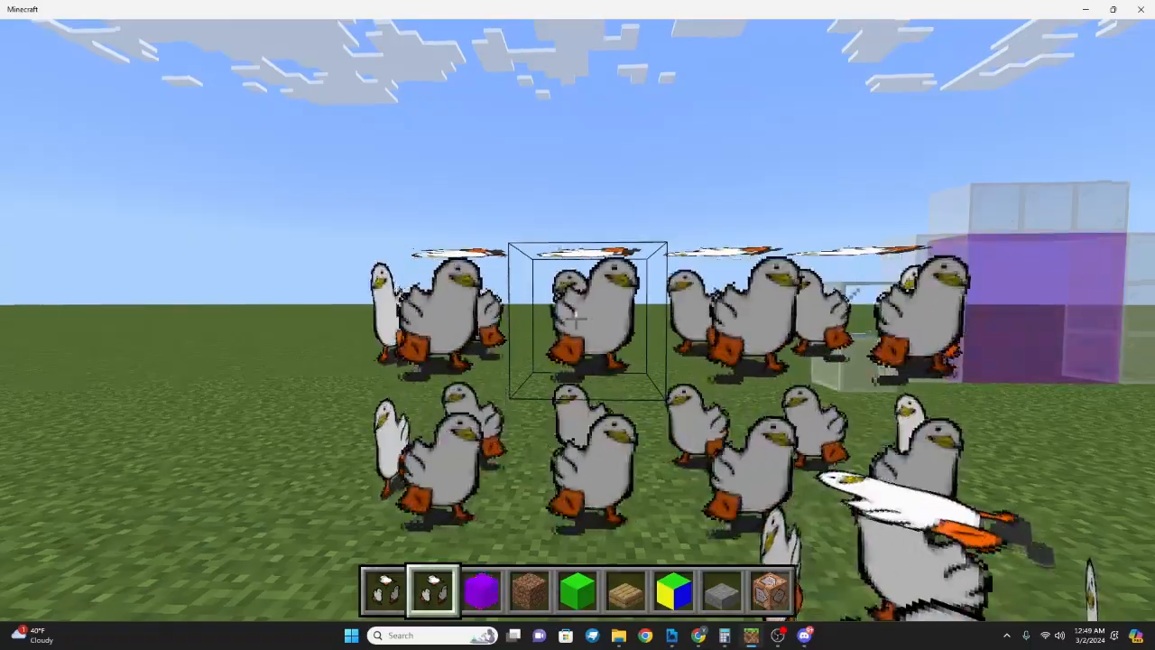
- Add a third row of four duck blocks on top of the existing two rows
{"action": "key", "text": "w"}
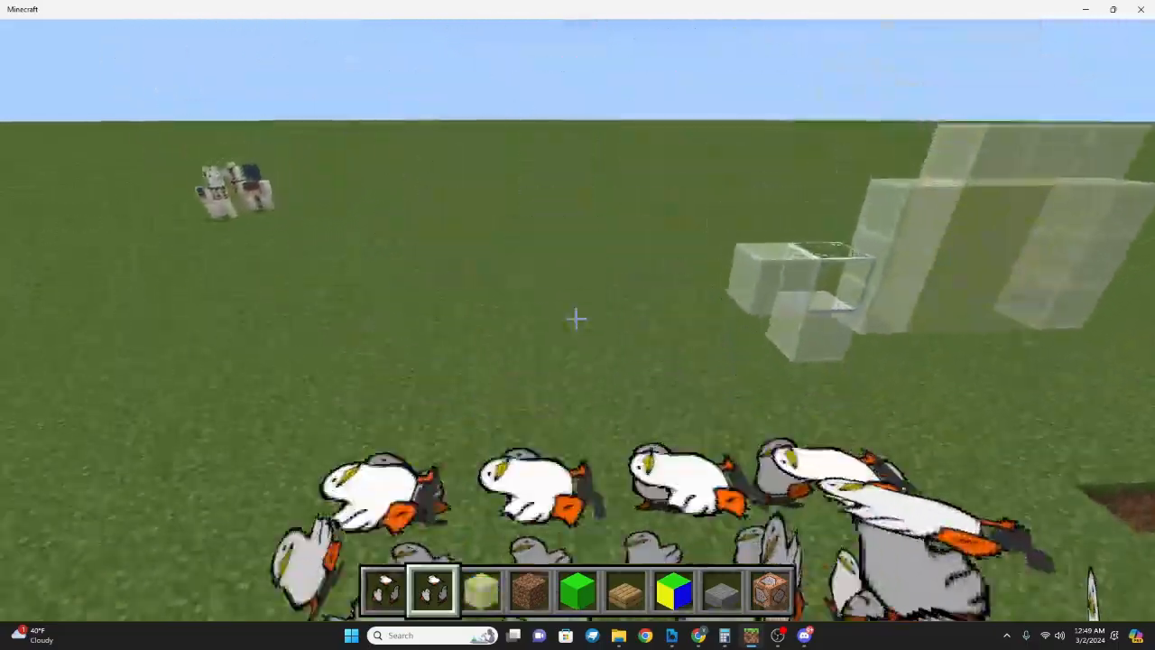
{"action": "right_click", "coordinate": [576, 319]}
{"action": "right_click", "coordinate": [576, 318]}
{"action": "right_click", "coordinate": [576, 318]}
{"action": "right_click", "coordinate": [575, 322]}
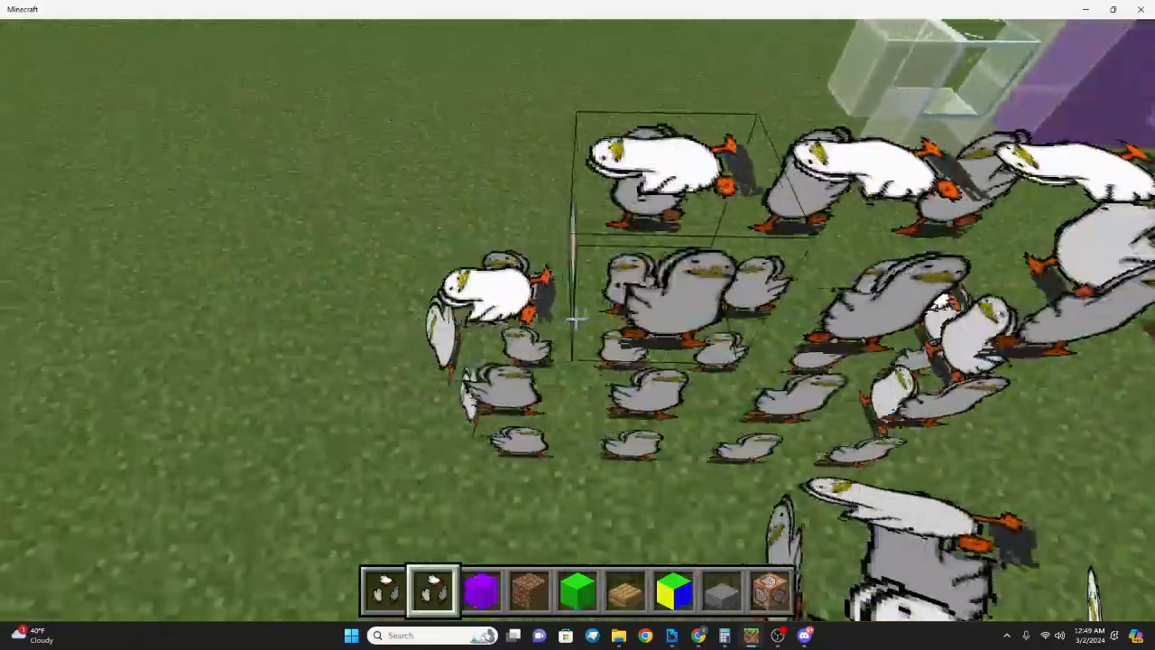
{"action": "right_click", "coordinate": [576, 320]}
{"action": "key", "text": "s"}
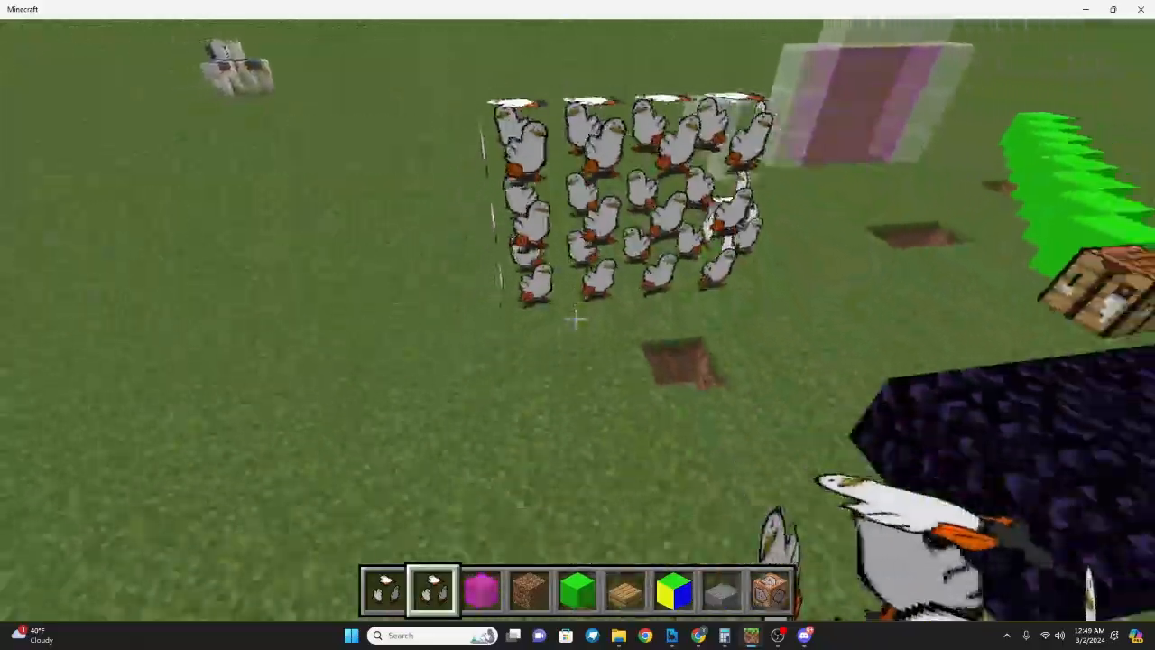
- Add a fourth row of duck blocks on top and one block on the ground beside the wall, and view it from afar
{"action": "key", "text": "w"}
{"action": "right_click", "coordinate": [576, 320]}
{"action": "right_click", "coordinate": [576, 320]}
{"action": "right_click", "coordinate": [576, 320]}
{"action": "right_click", "coordinate": [576, 319]}
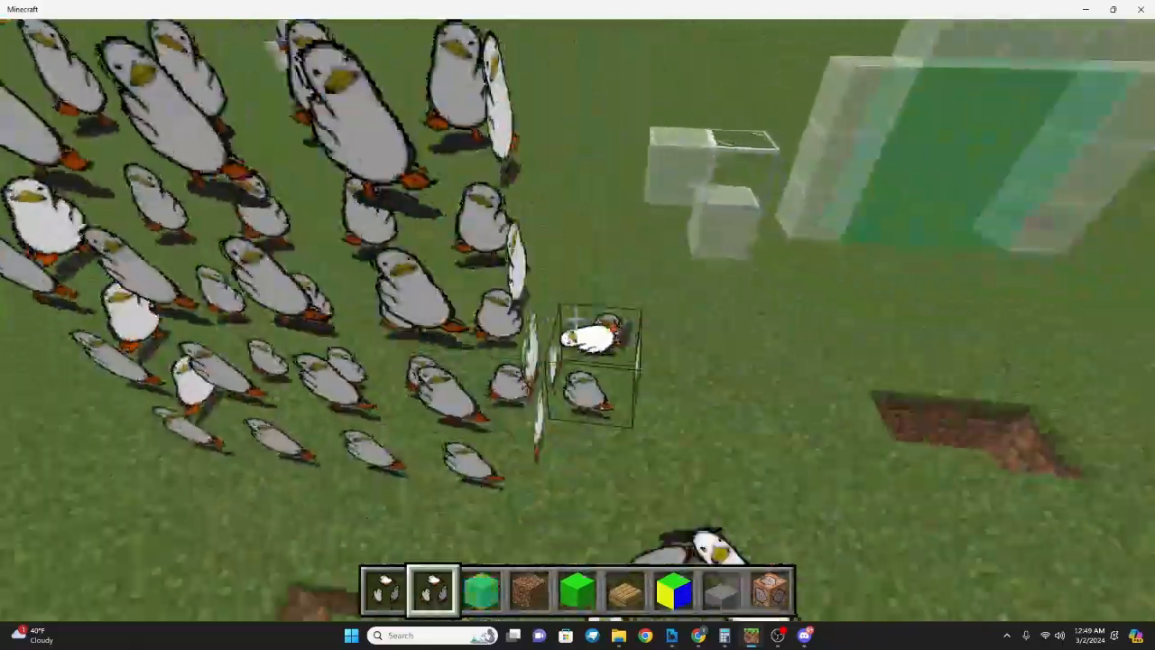
{"action": "key", "text": "s"}
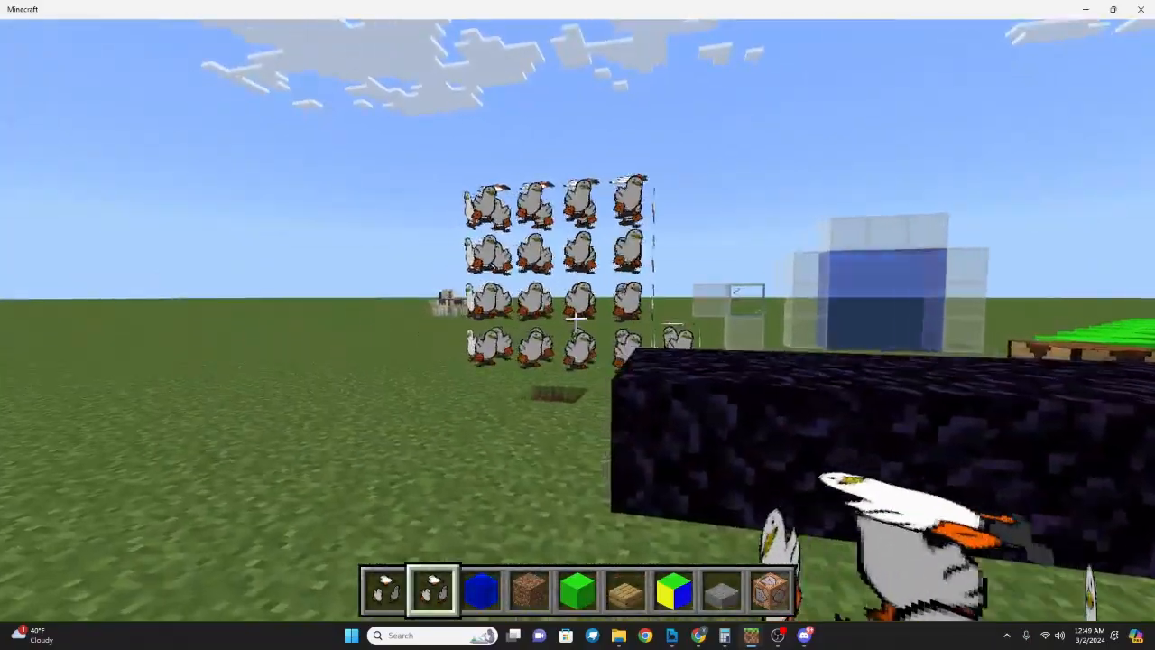